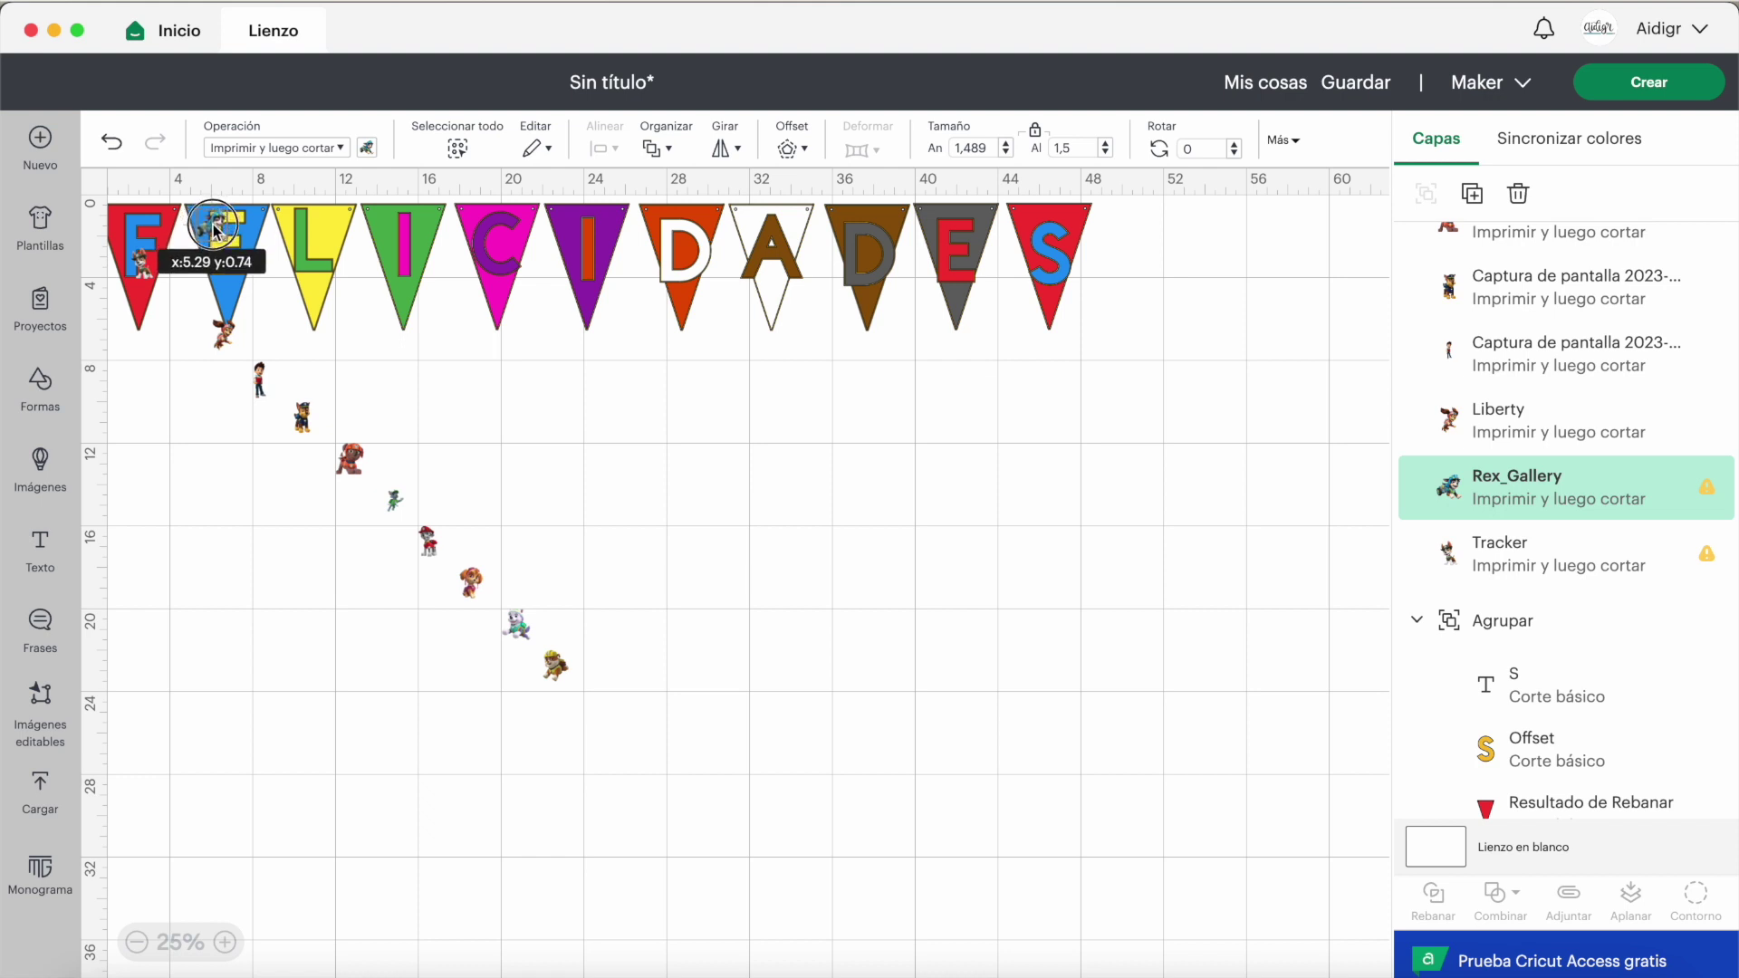
Step: Place the nine remaining character images on the pennants, one on each from the L to the final S
drag(226, 337, 316, 254)
drag(260, 388, 410, 256)
drag(302, 416, 498, 242)
drag(348, 462, 601, 250)
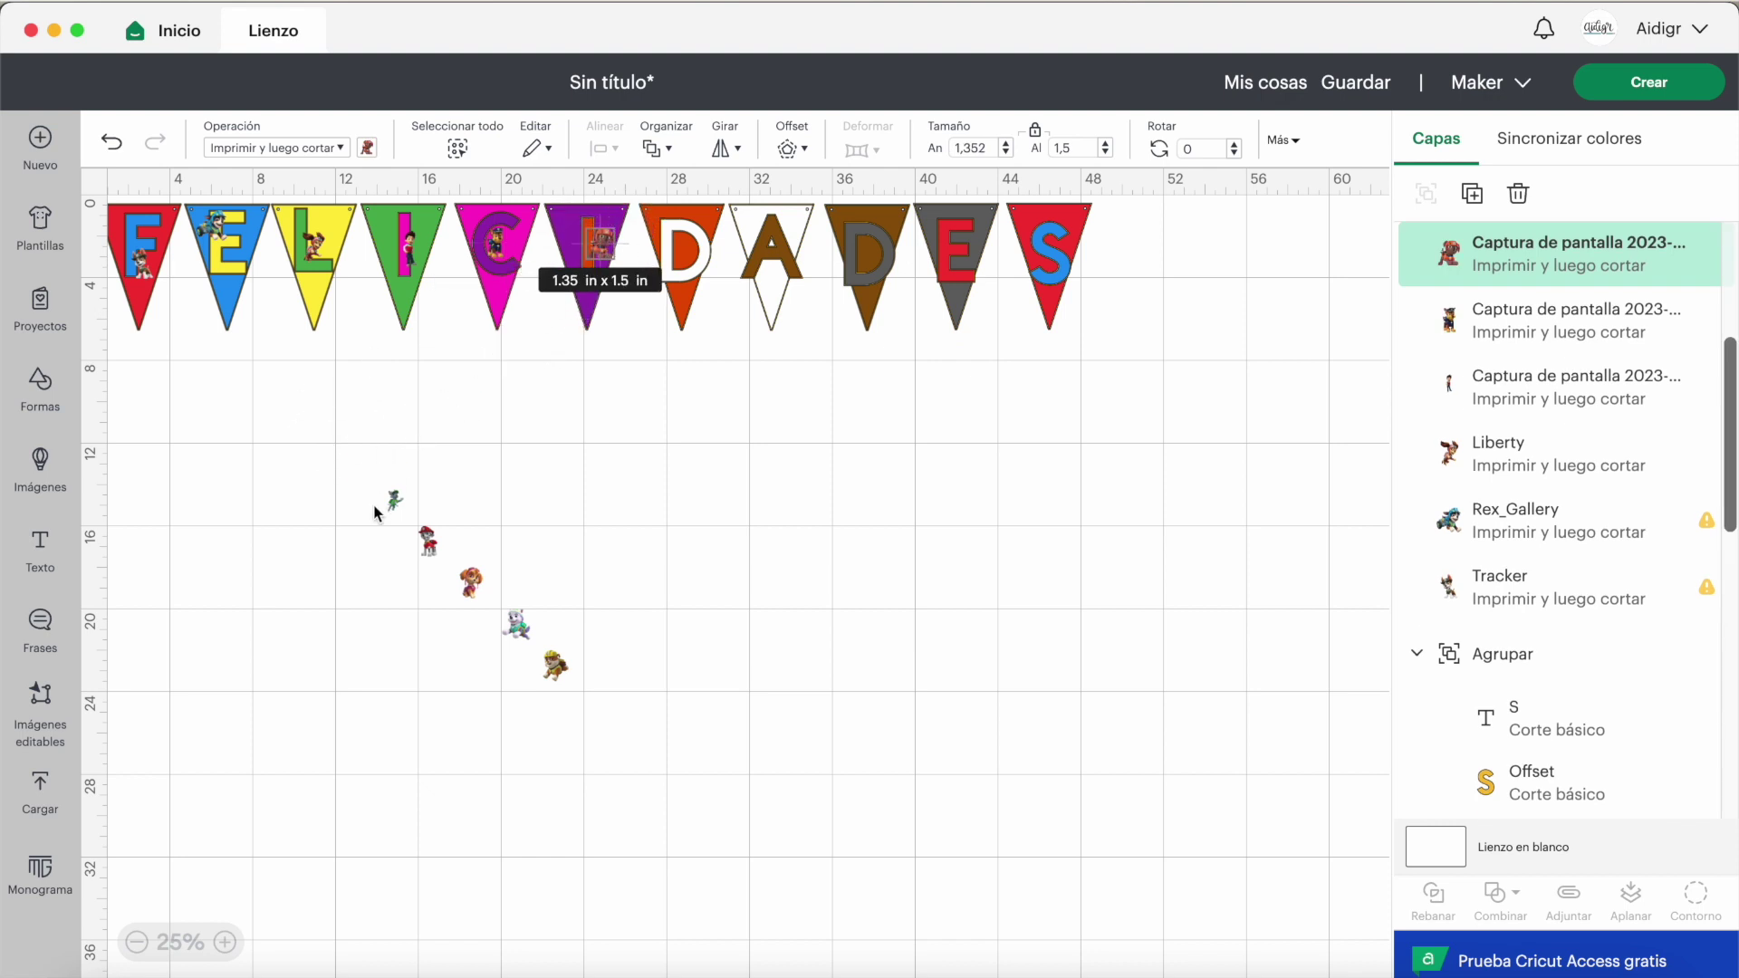
drag(392, 506, 679, 259)
drag(425, 544, 787, 240)
drag(471, 591, 863, 258)
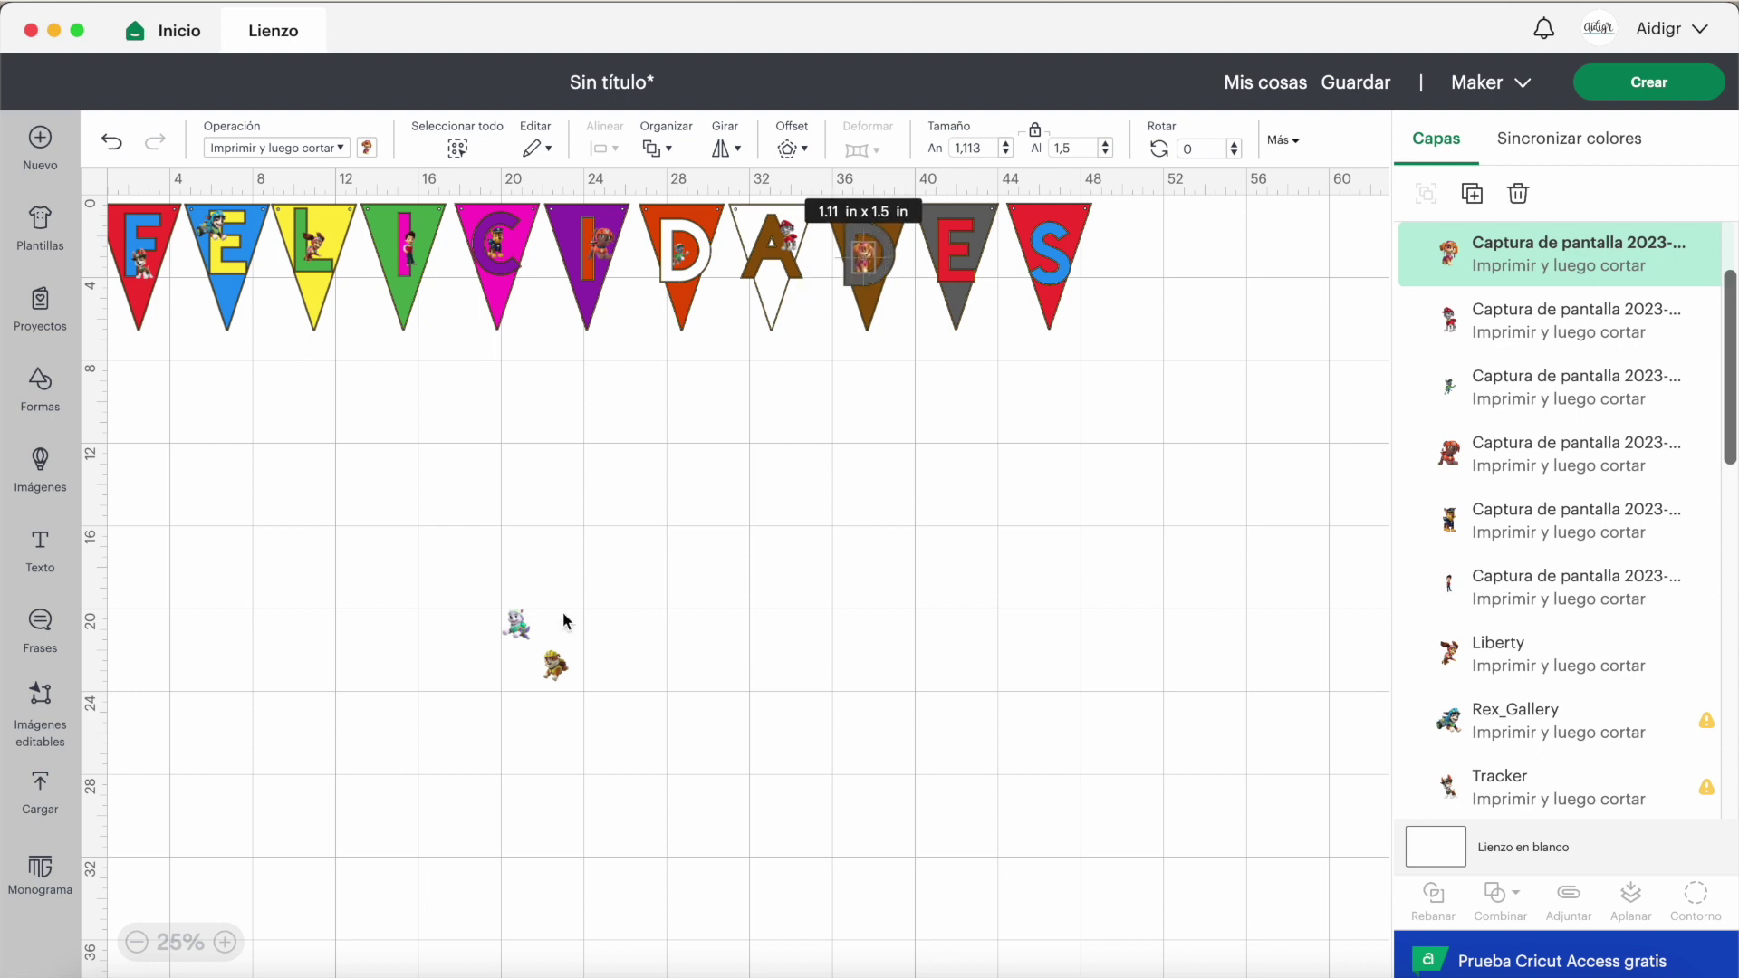
drag(507, 627, 956, 263)
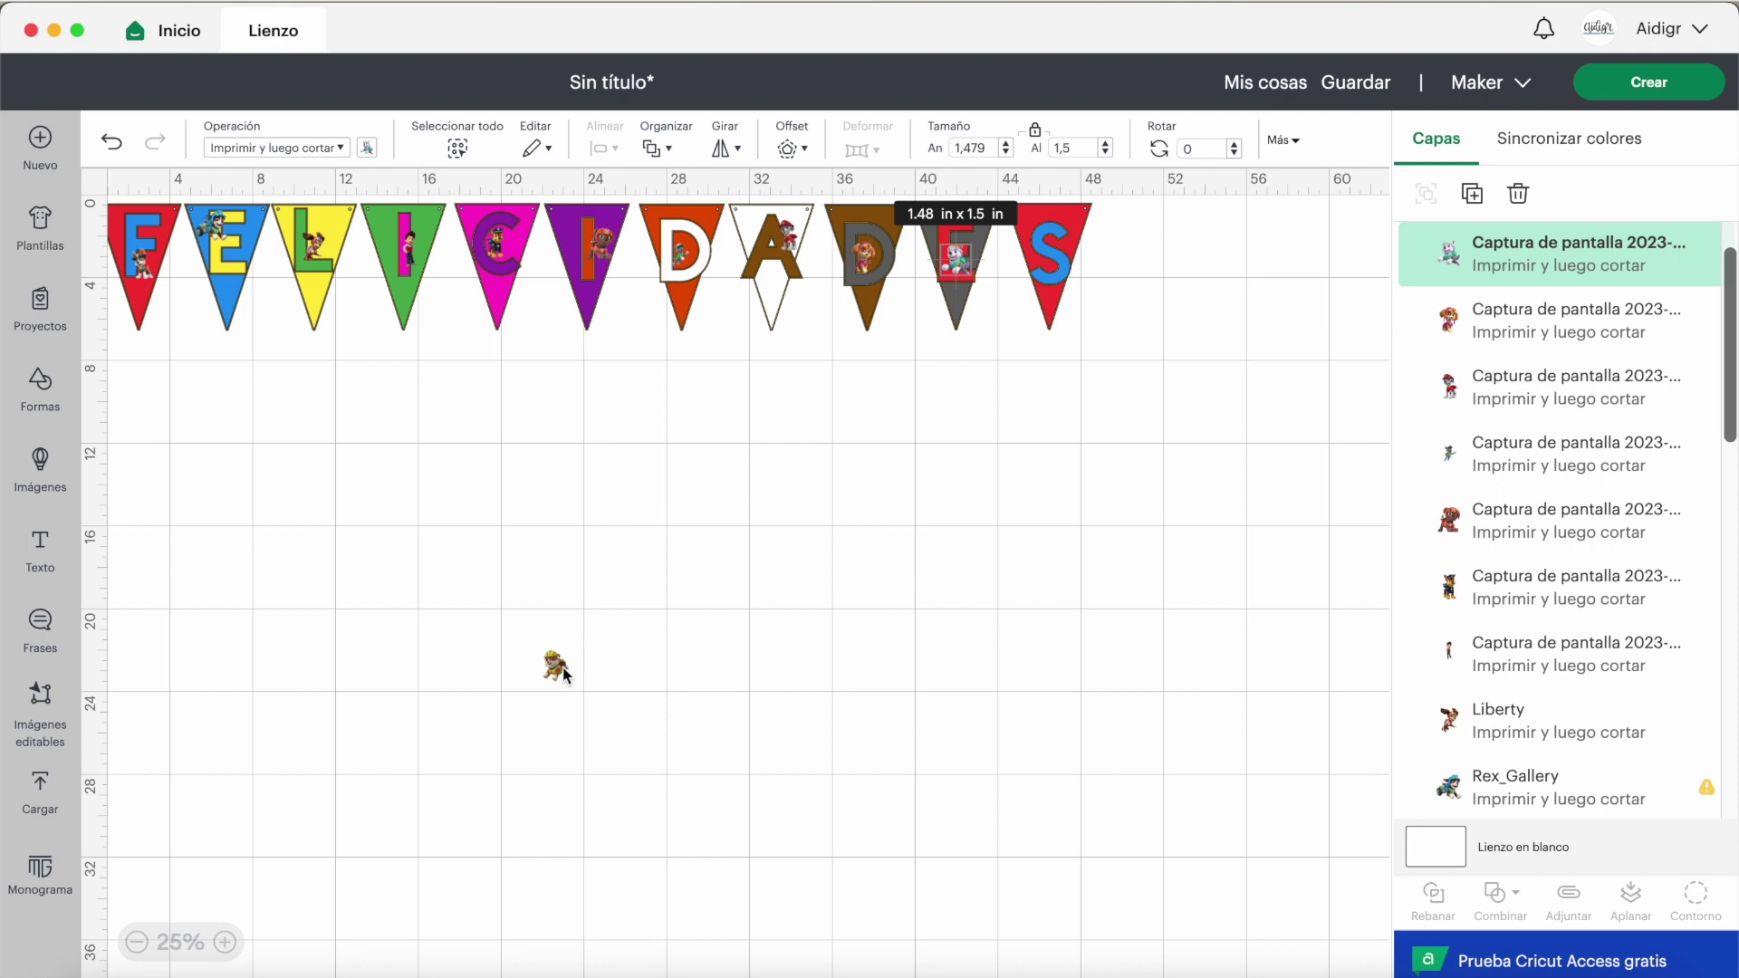
drag(563, 675, 1055, 252)
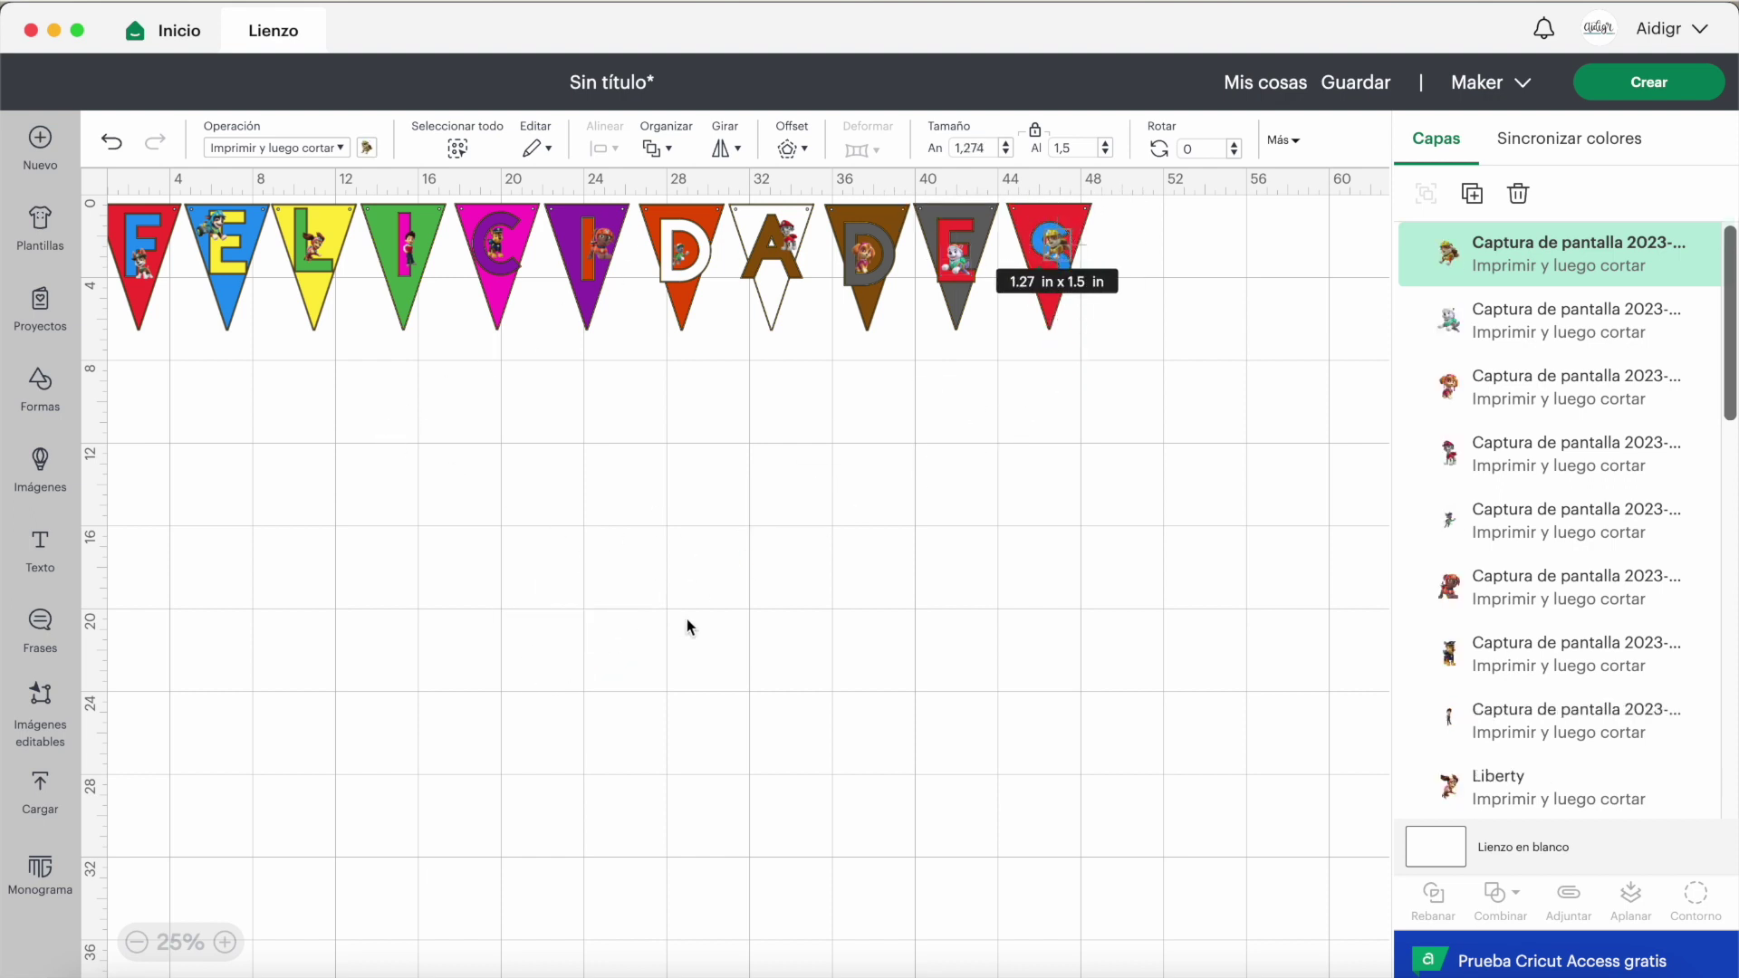
Step: Apply a 0.05 in offset with rounded corners to the yellow-helmet puppy image on the S pennant
click(224, 942)
click(224, 942)
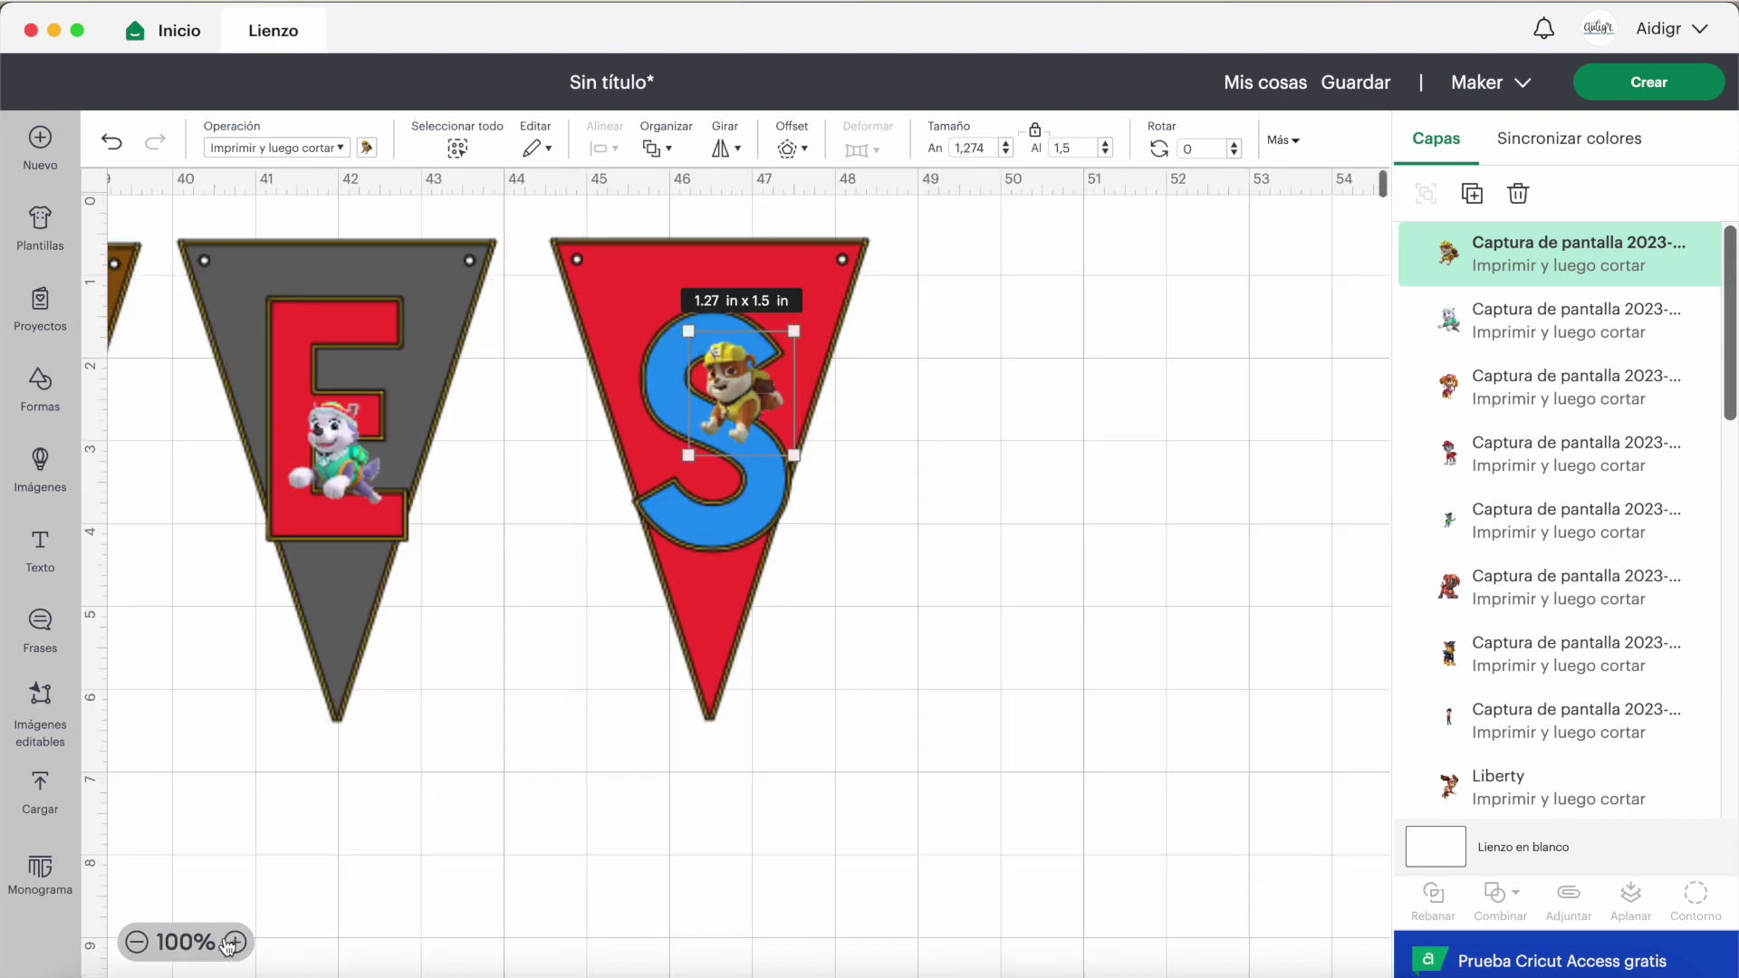
click(227, 943)
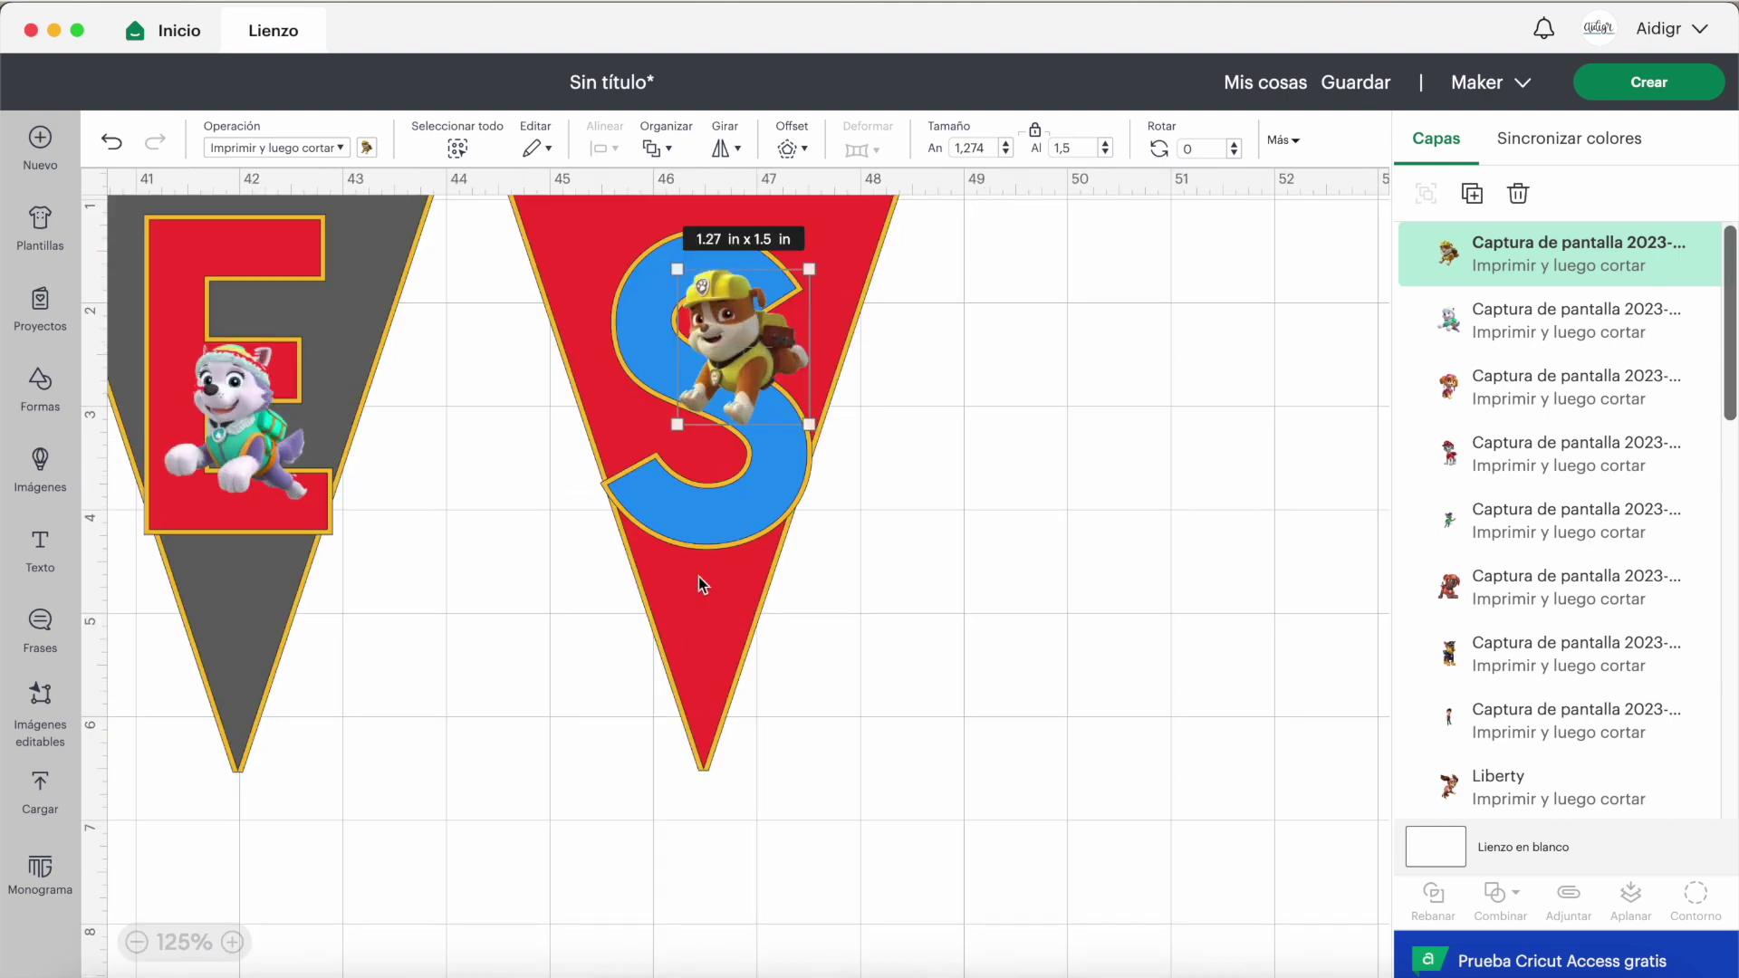
click(233, 942)
scroll(435, 652, up, 3)
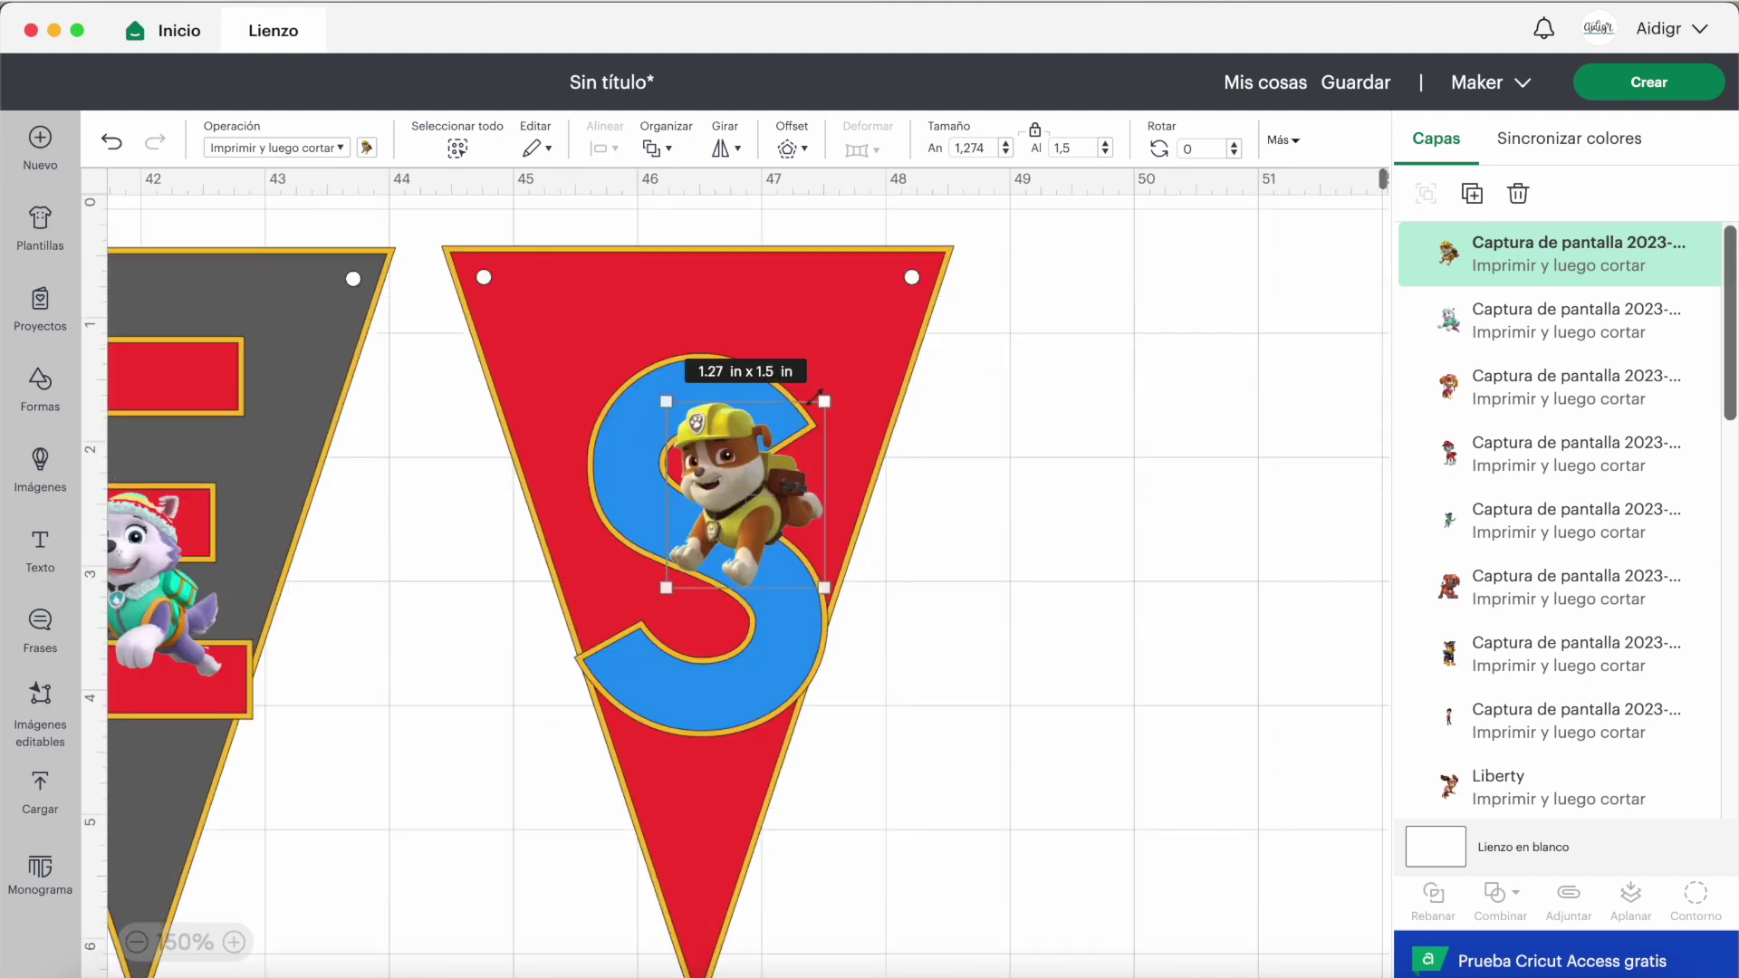
click(790, 151)
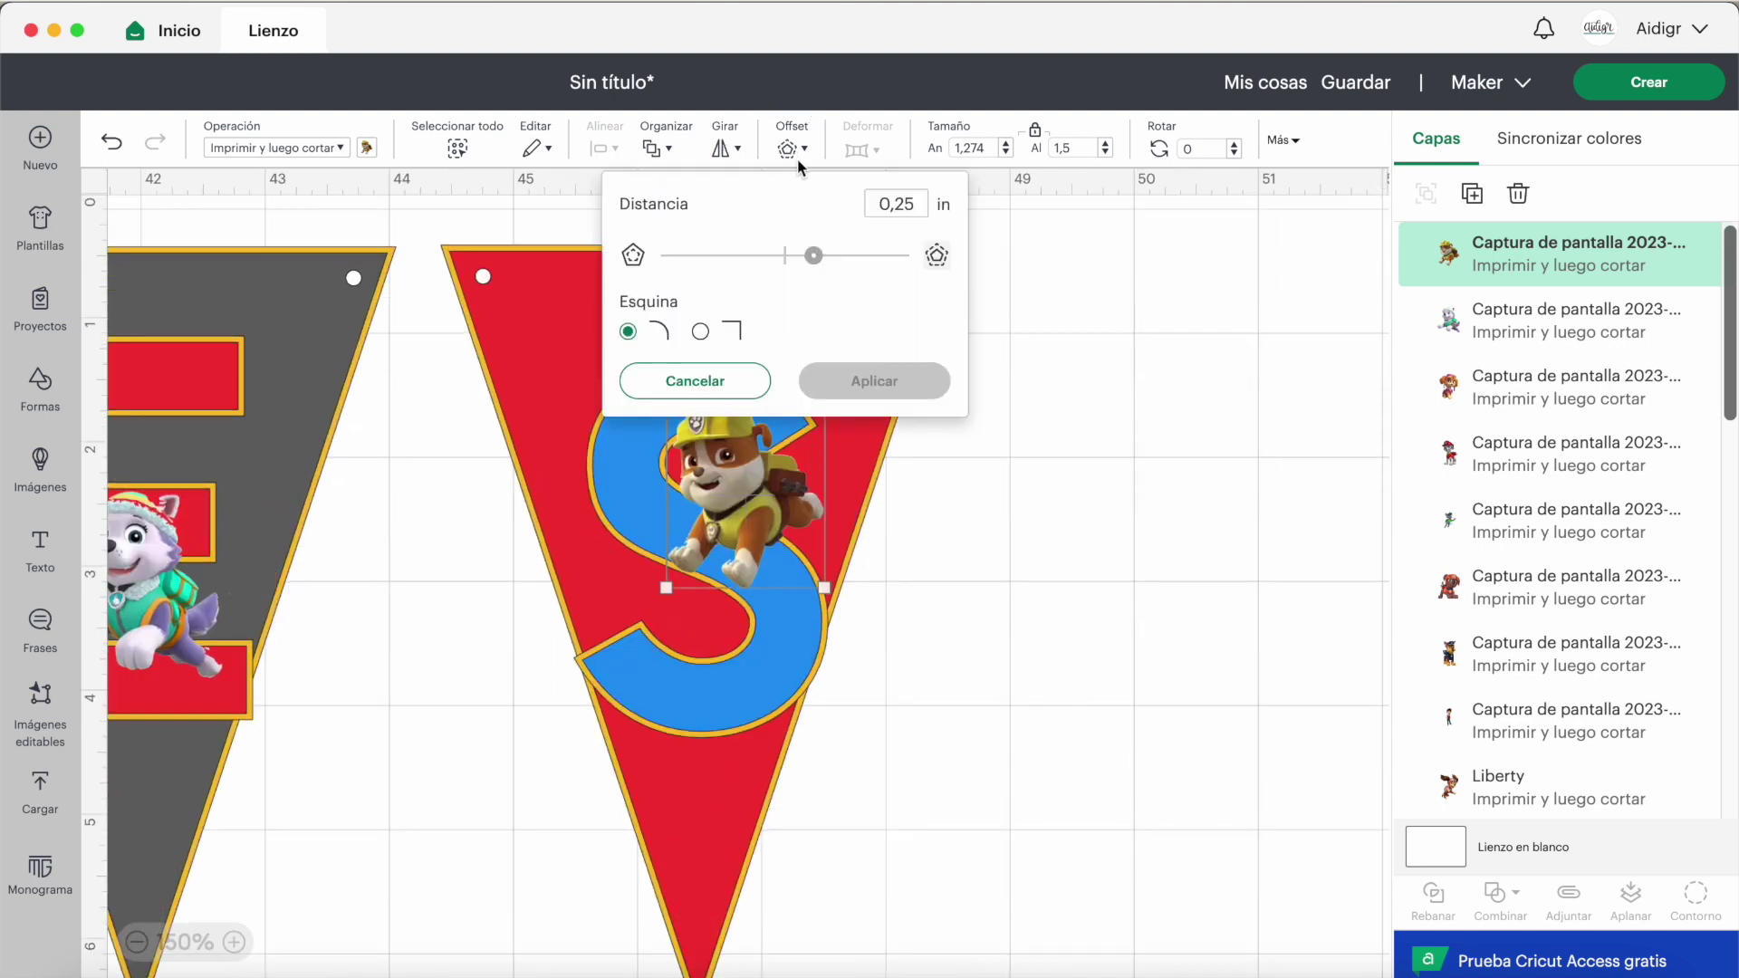
key(BackSpace)
key(BackSpace)
text(05)
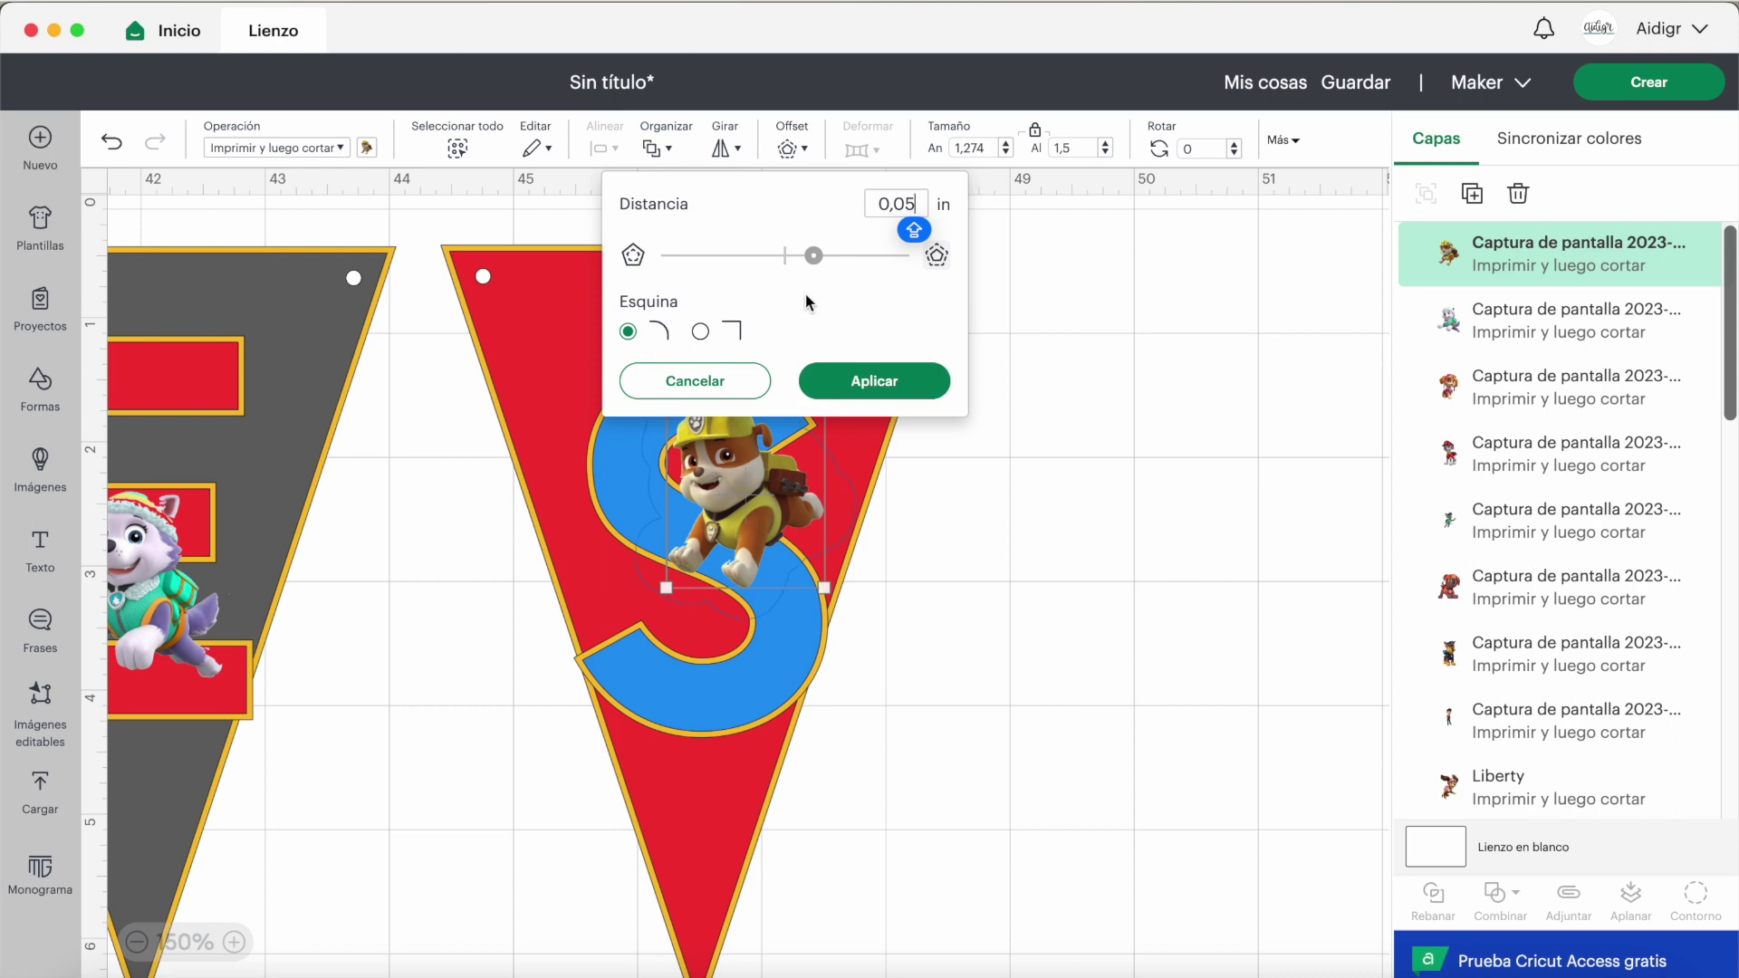
click(861, 288)
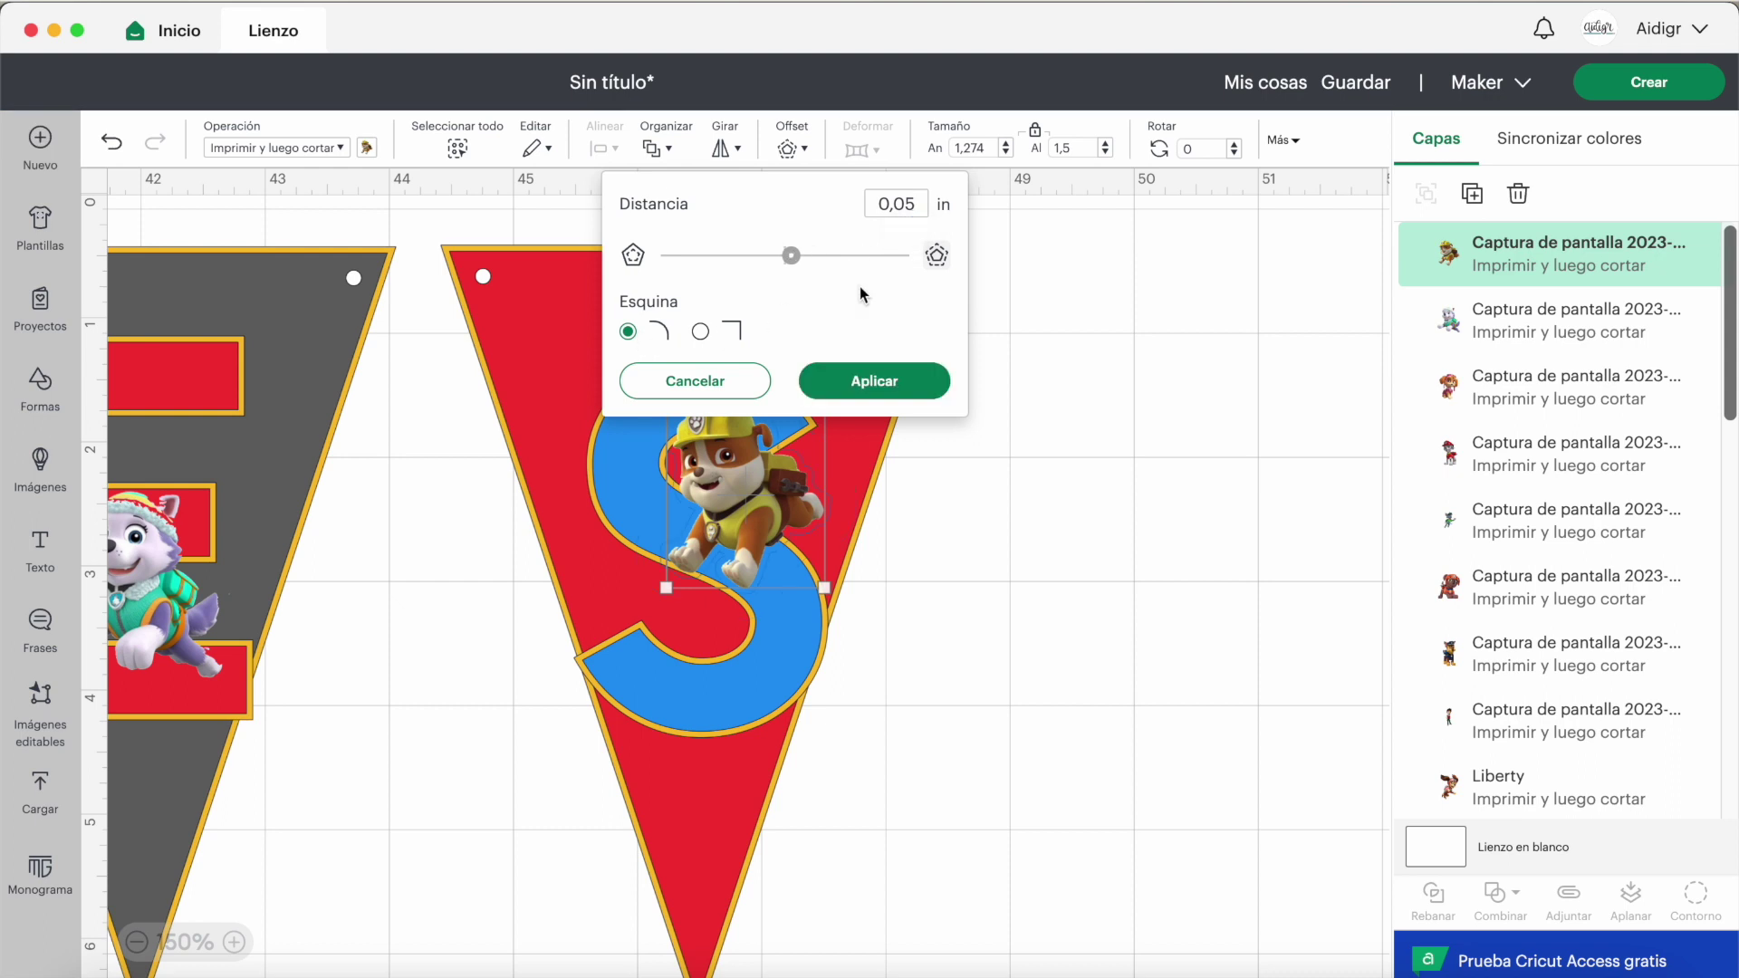
click(898, 382)
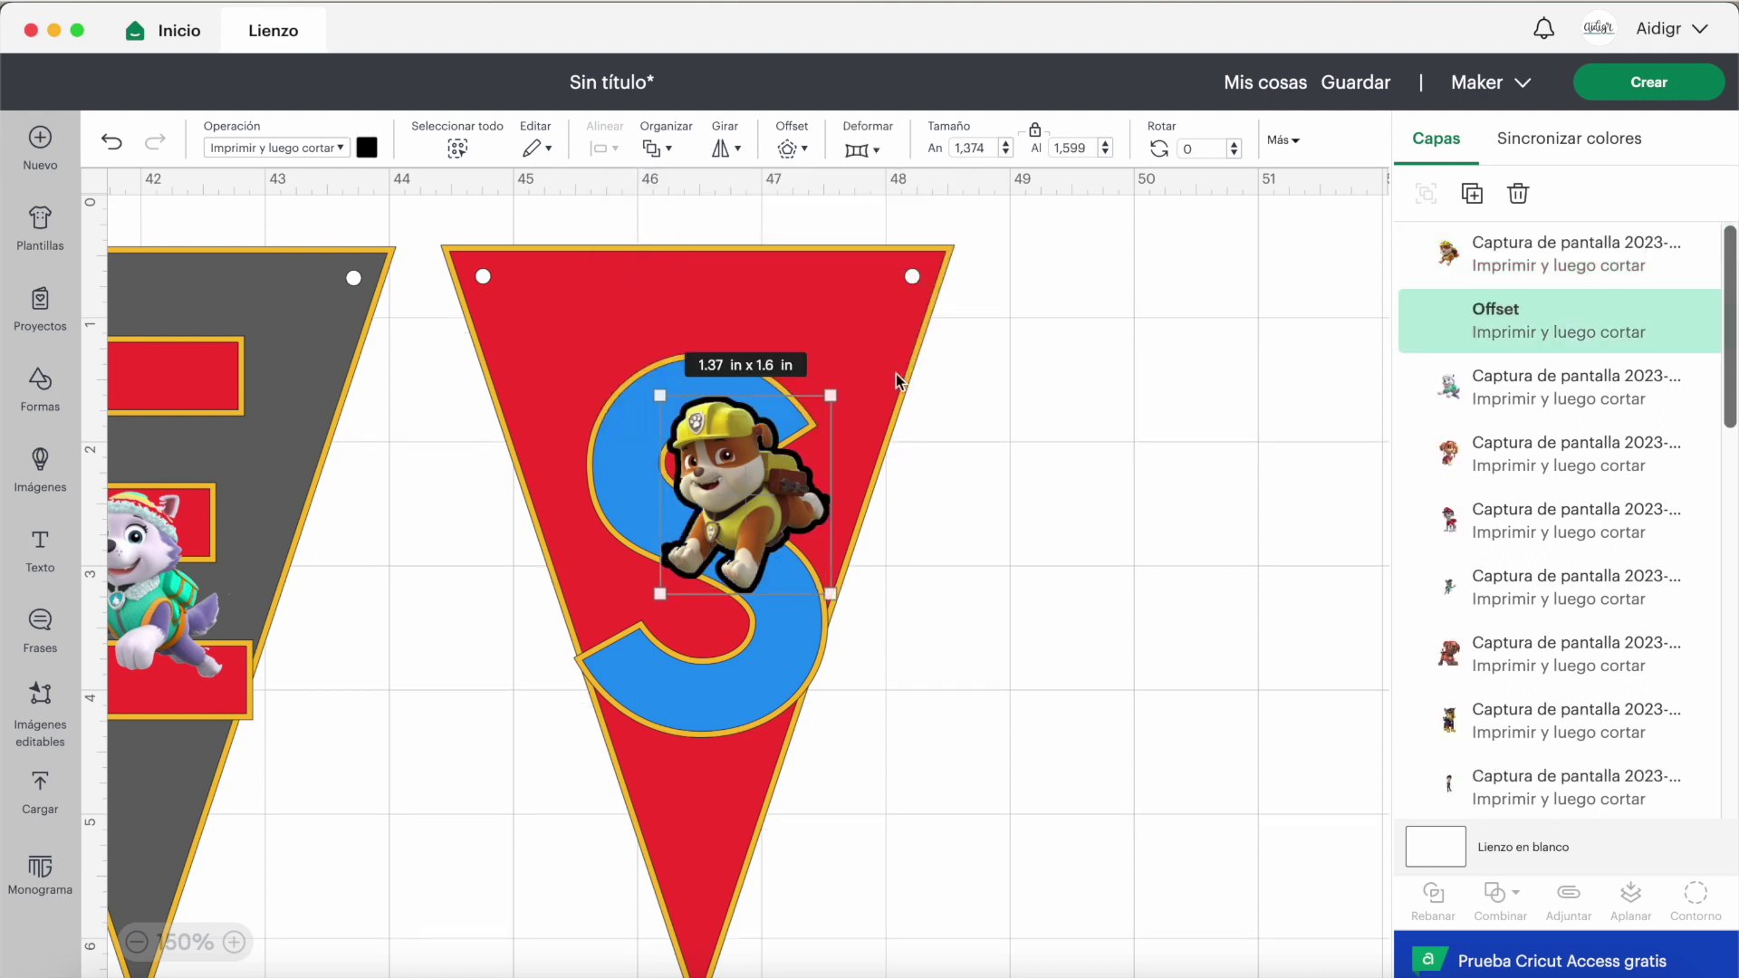
Step: Change the colour of the puppy's offset to white
click(367, 149)
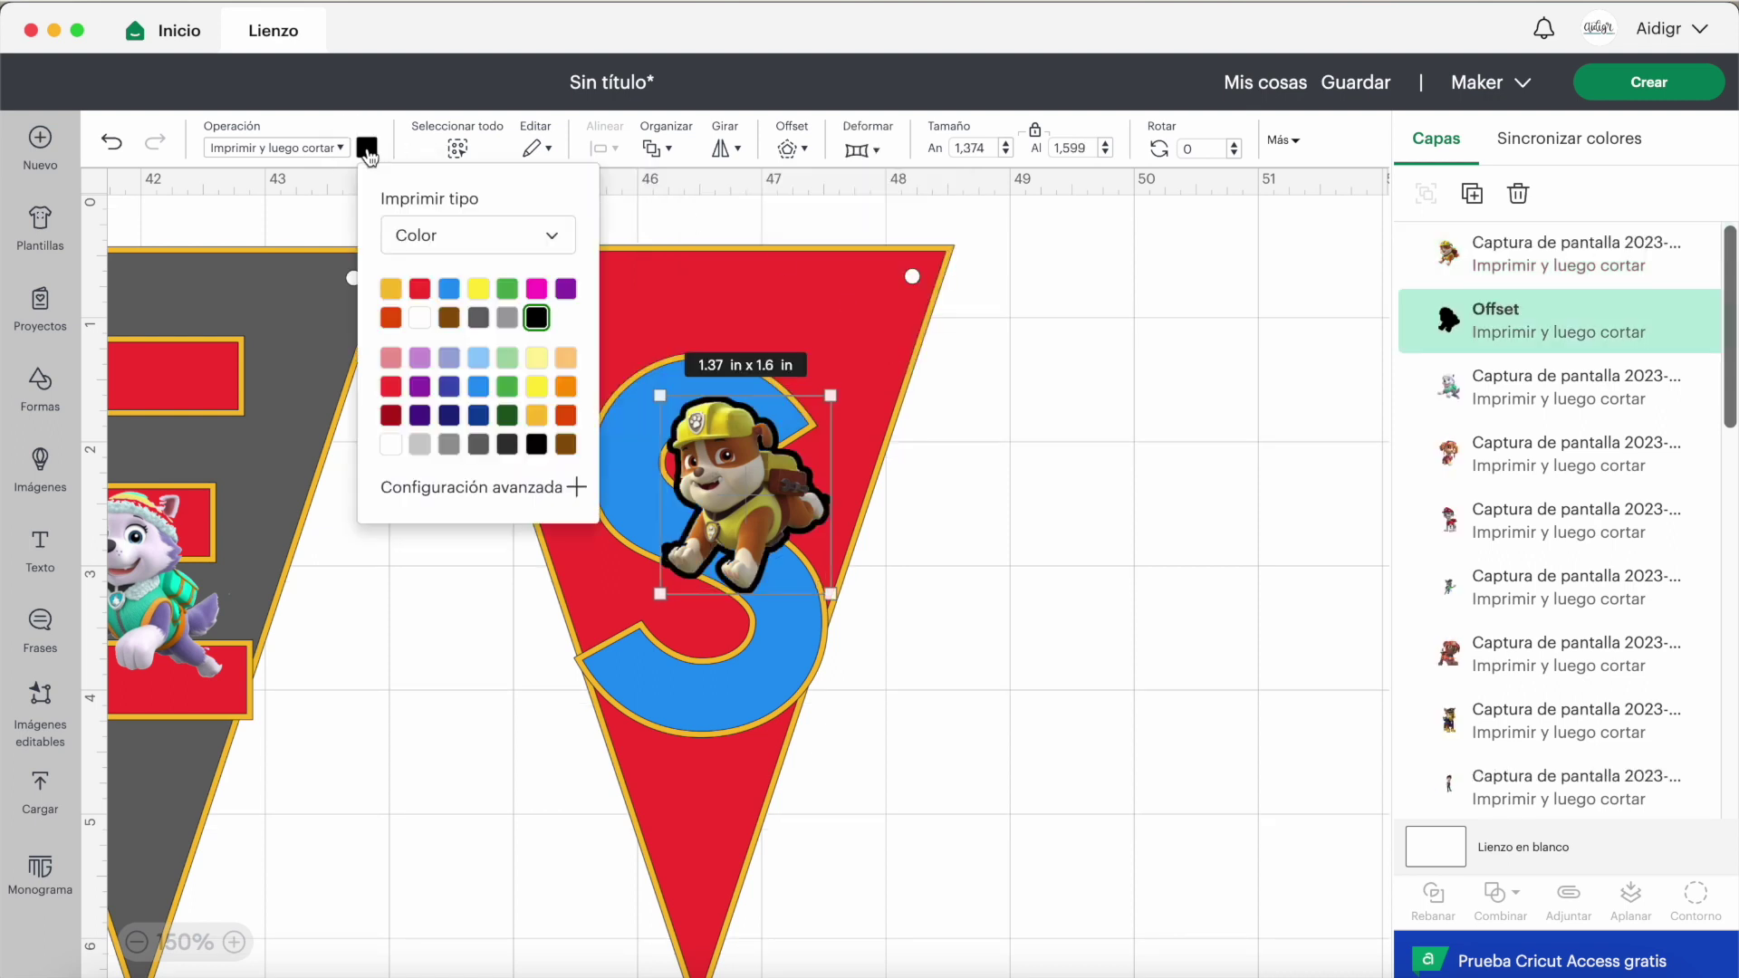
click(419, 318)
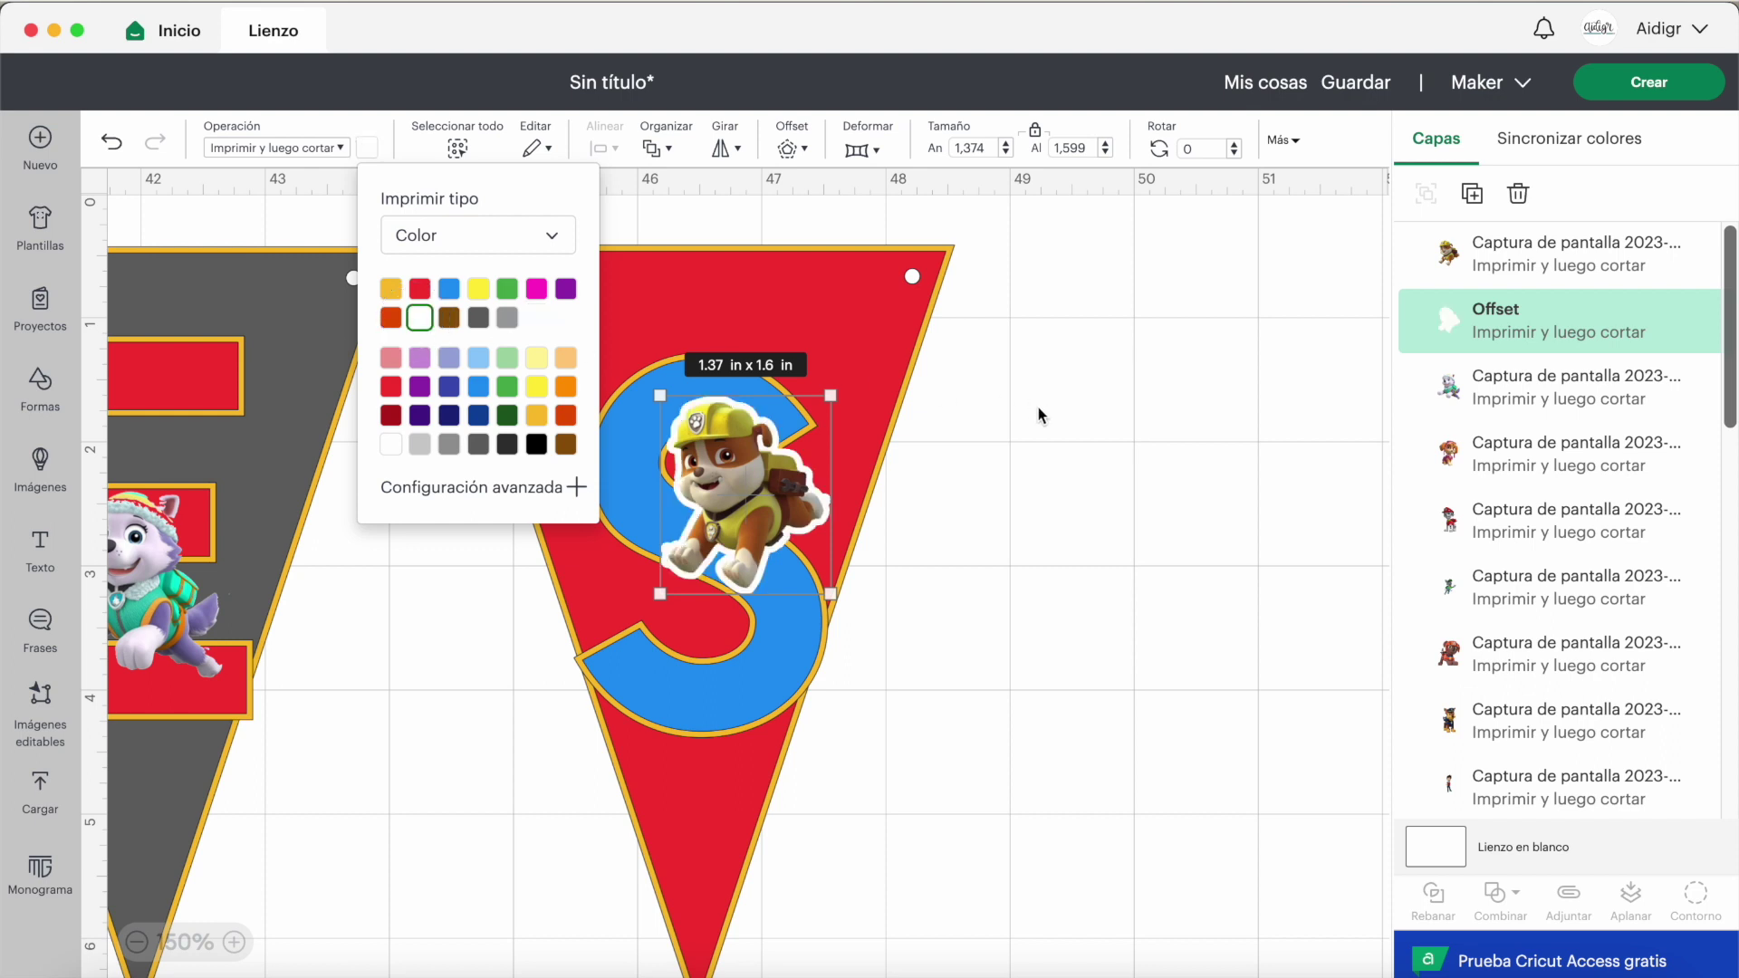
scroll(1041, 412, right, 1)
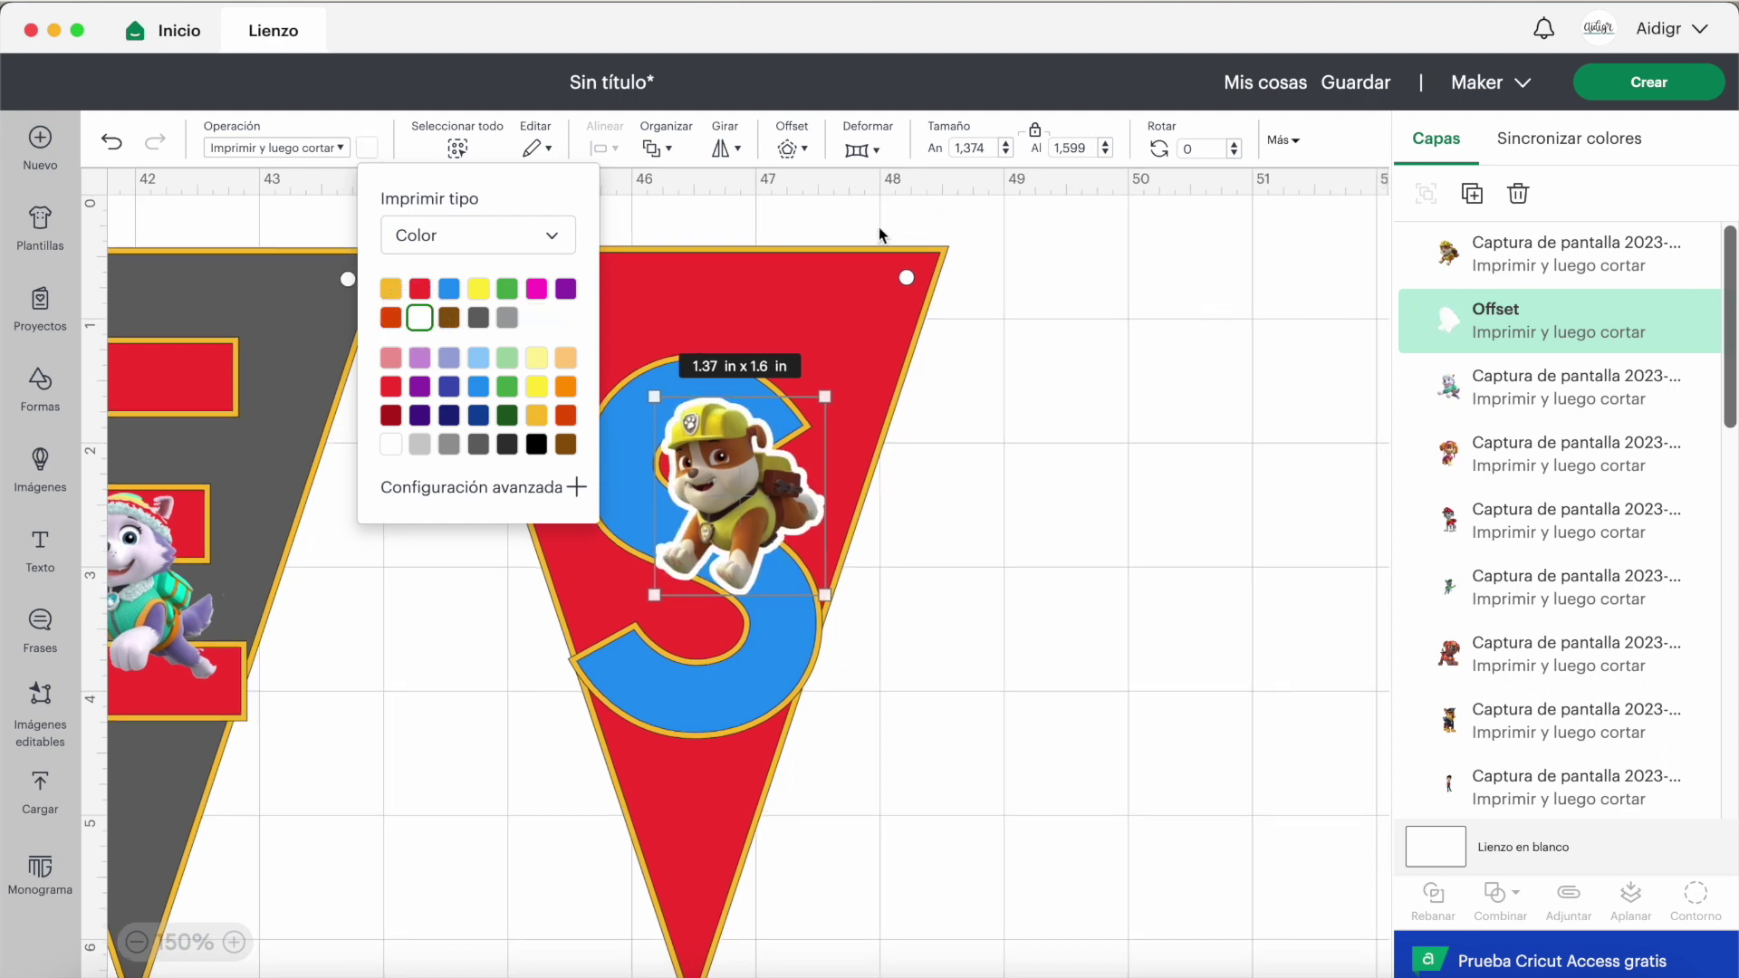
scroll(688, 534, left, 5)
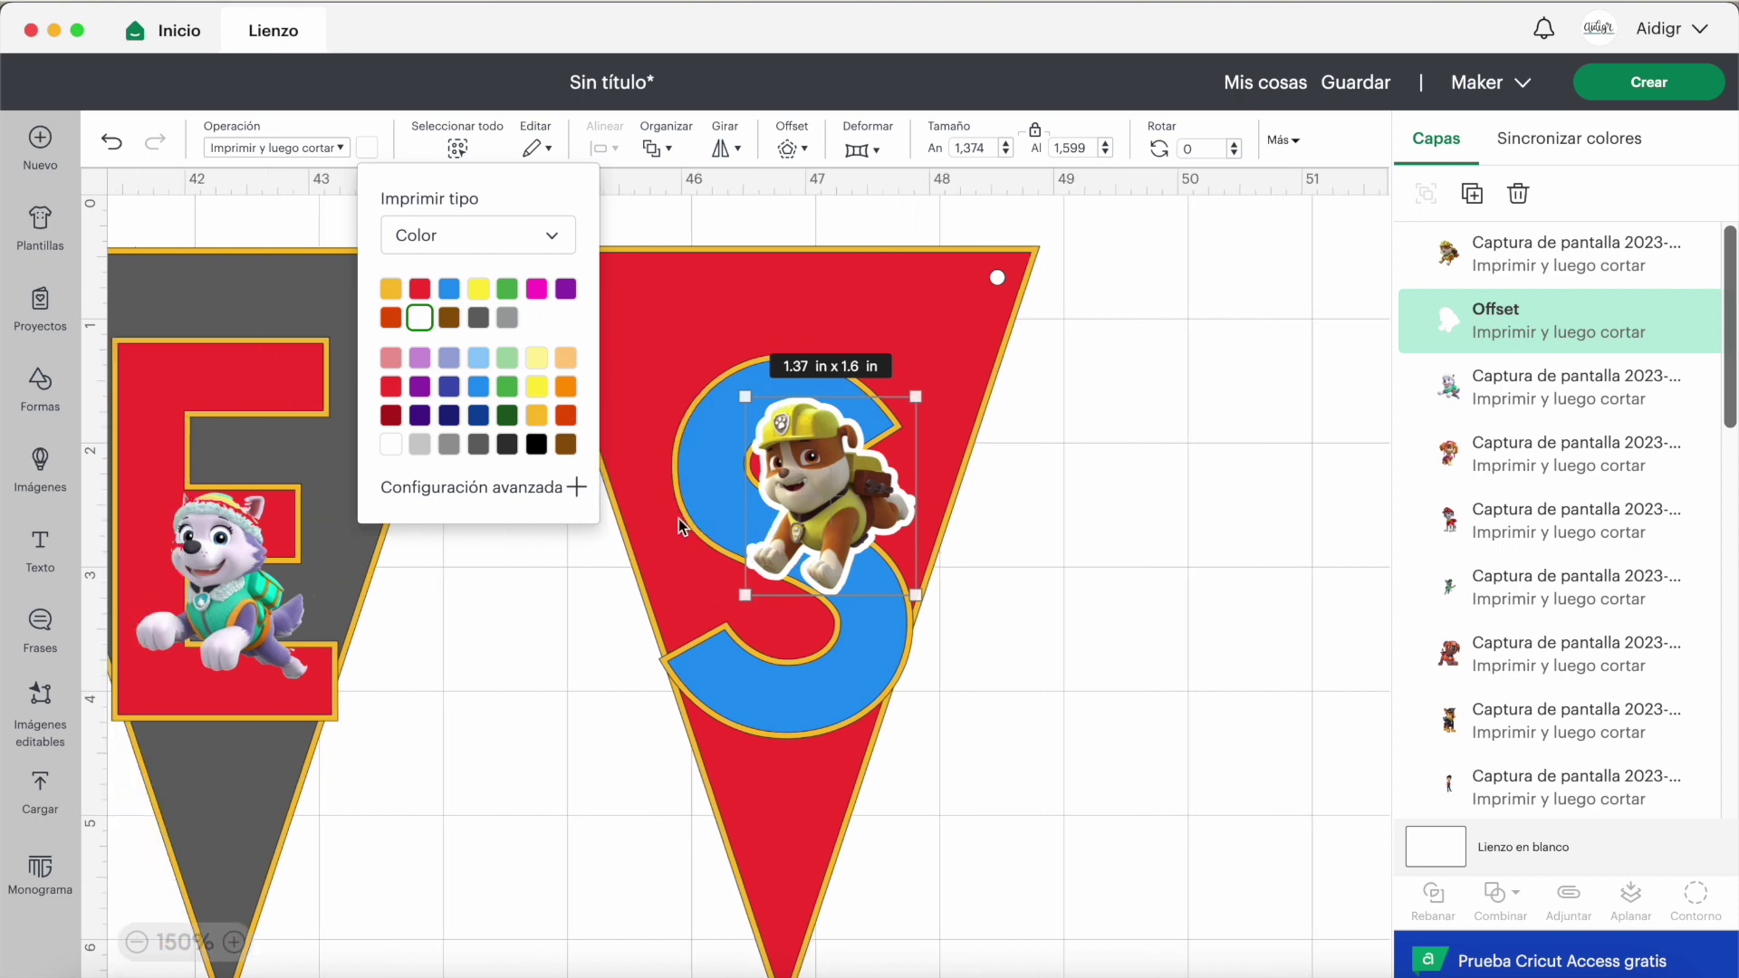
click(710, 556)
scroll(919, 535, right, 1)
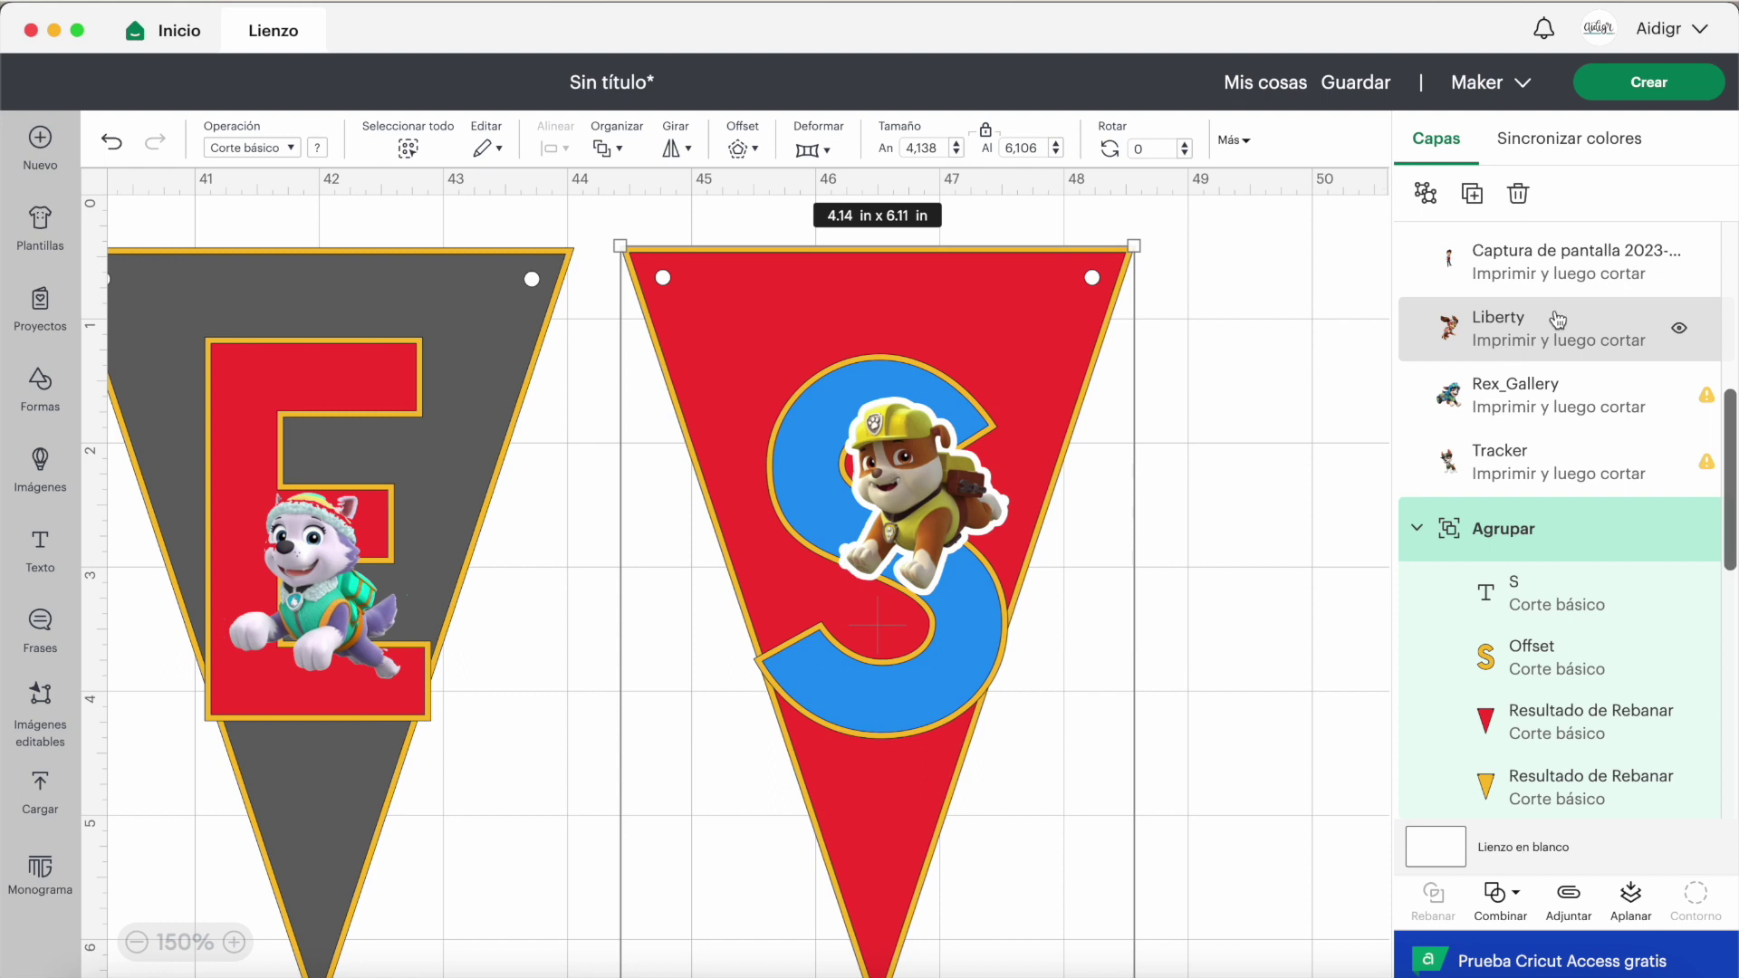
Step: Move the white offset off the S pennant onto empty canvas, and shift the puppy image towards the S's left edge
scroll(1557, 380, up, 8)
click(1519, 321)
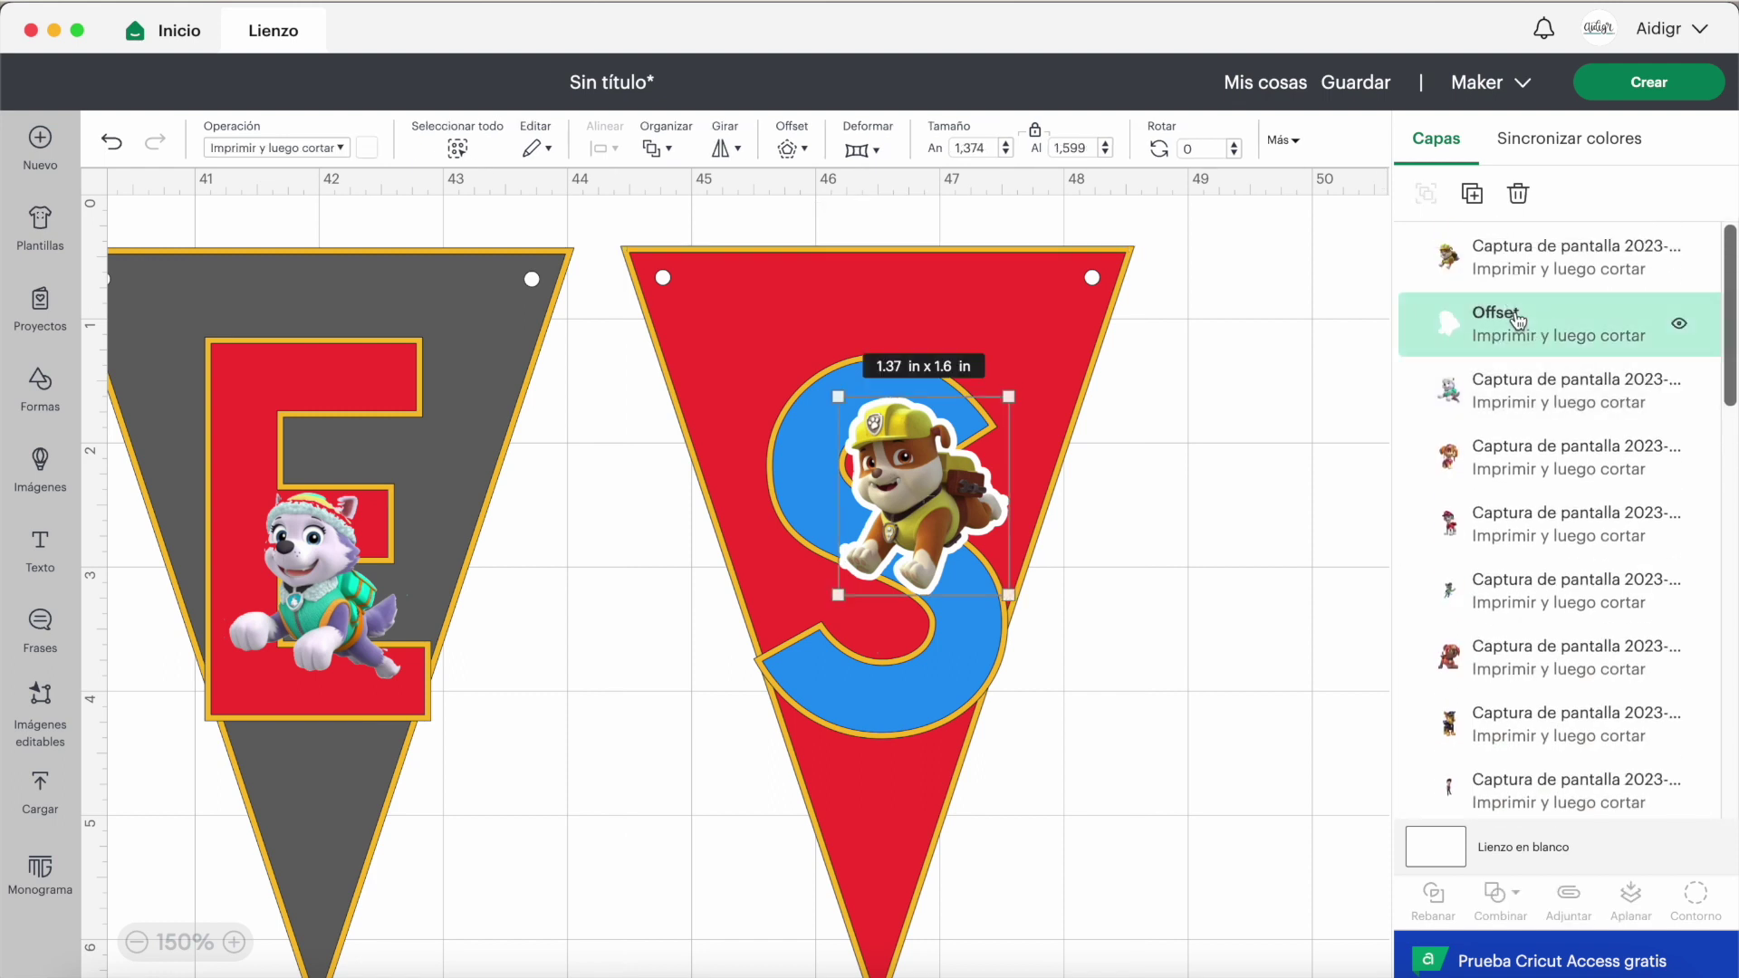
drag(967, 440, 1254, 462)
click(941, 469)
drag(942, 470, 806, 489)
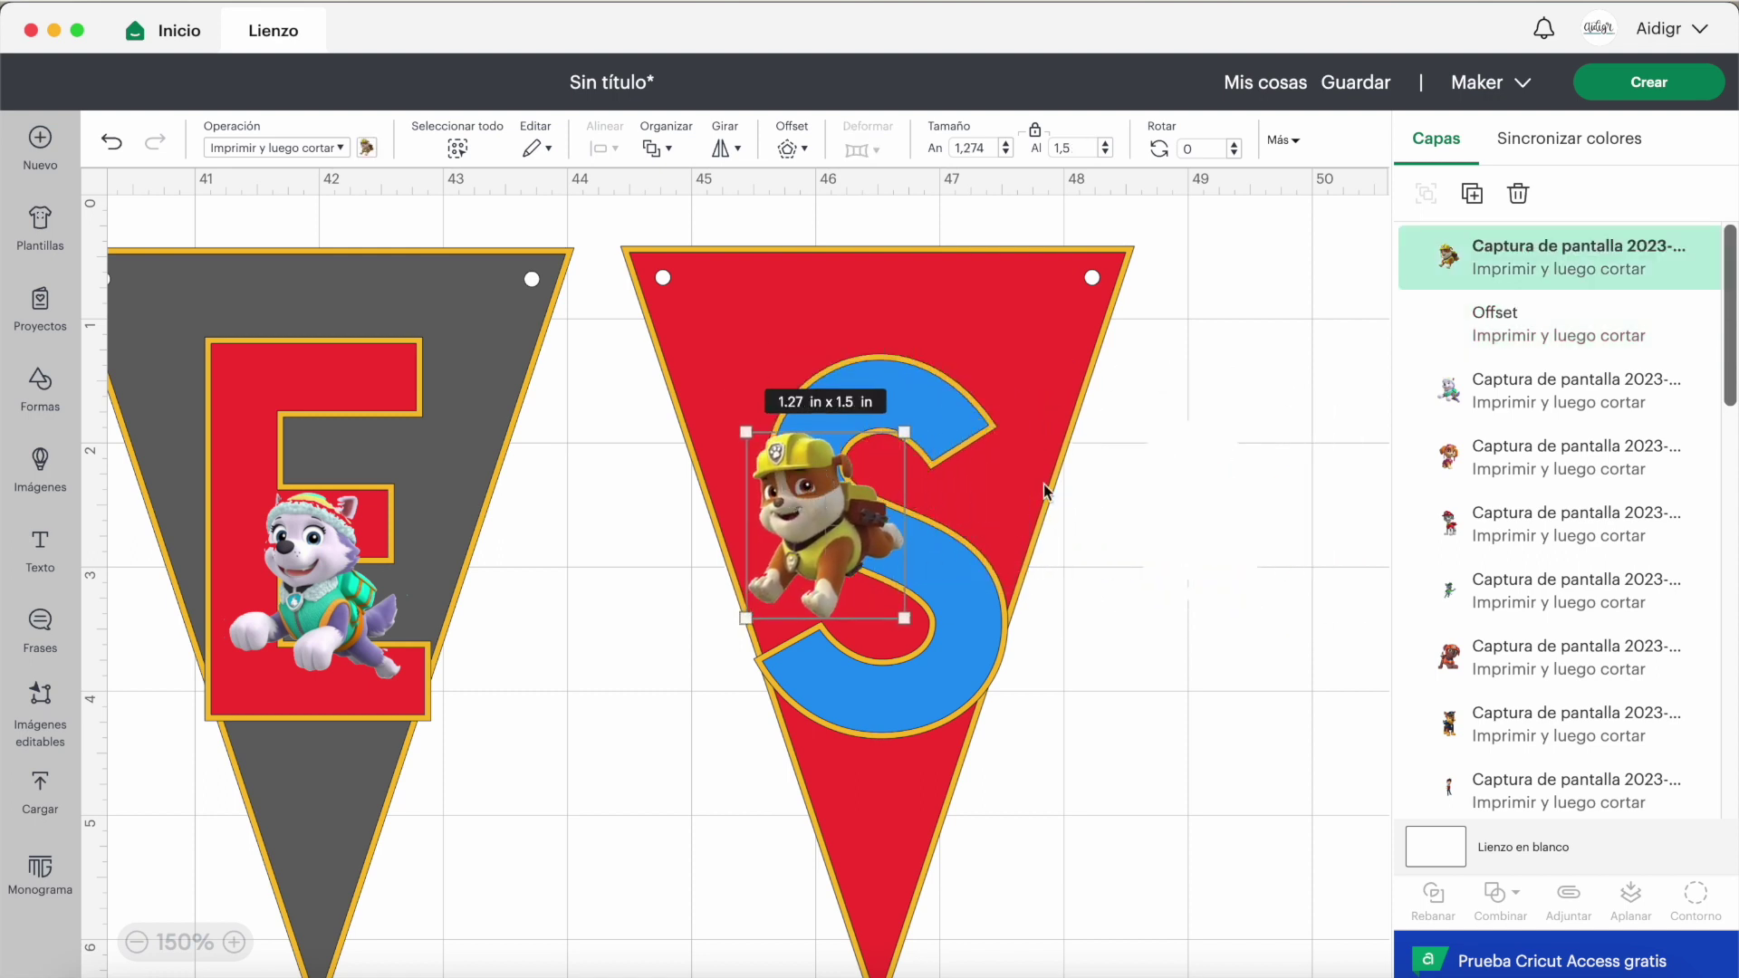
click(1248, 470)
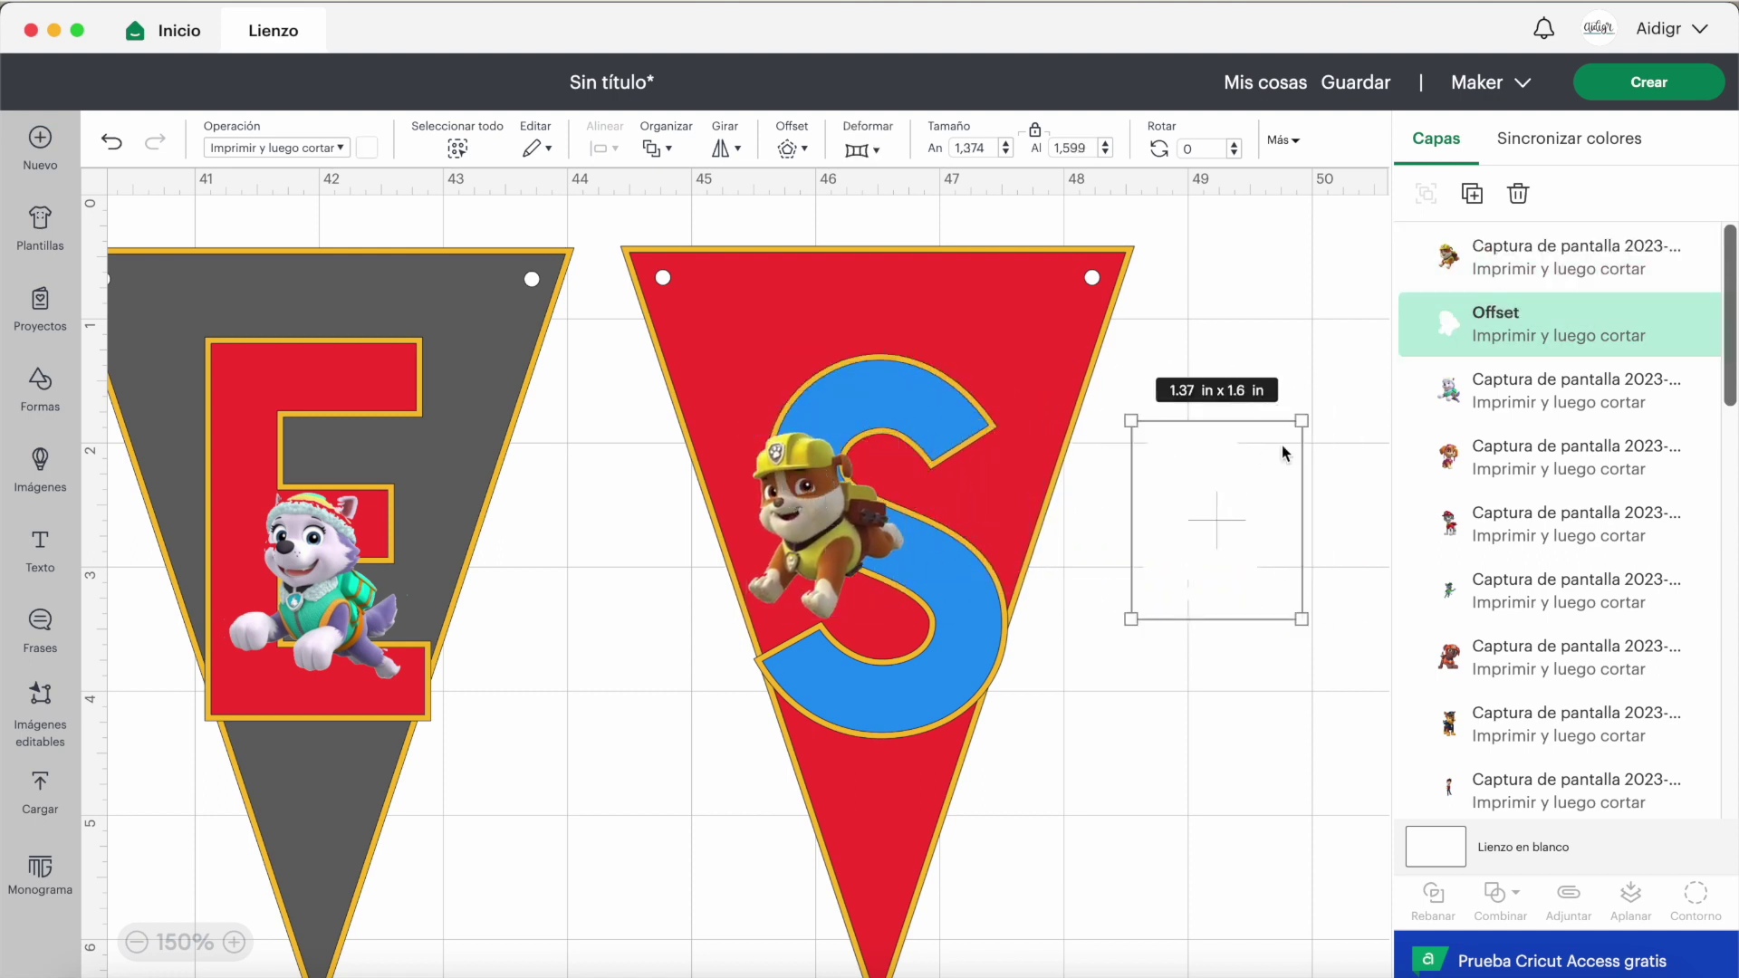
Step: Set the blank canvas colour to light yellow so the white offset stands out
click(1455, 855)
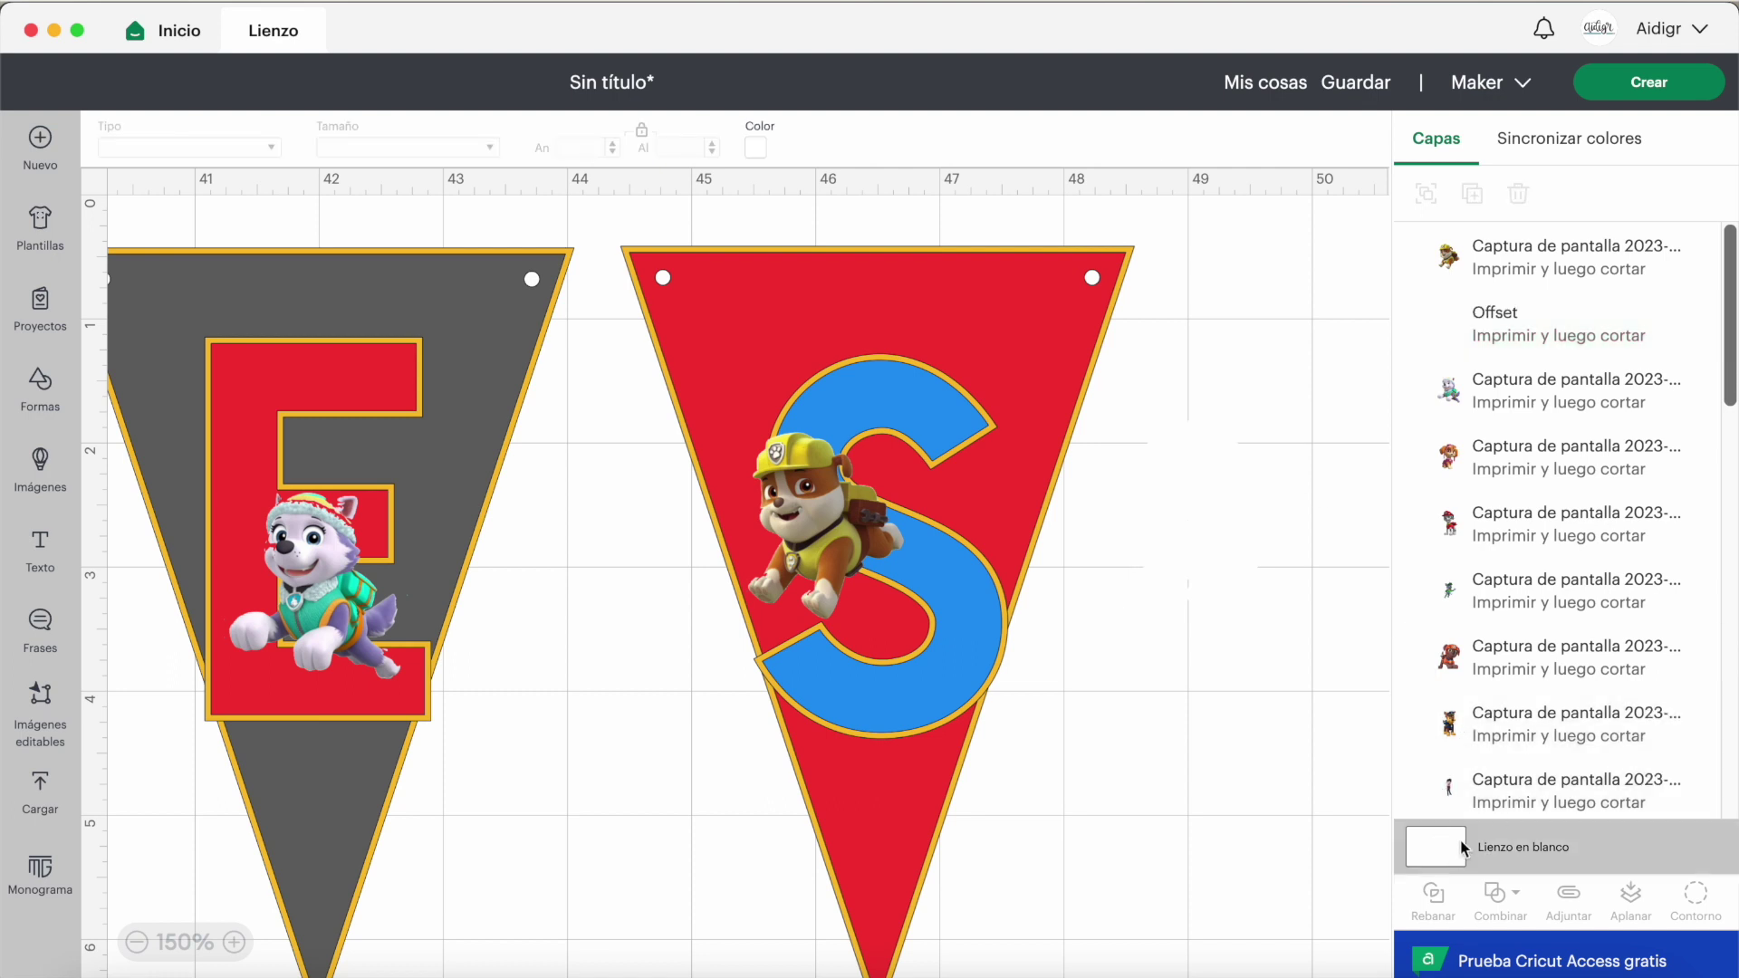
click(756, 148)
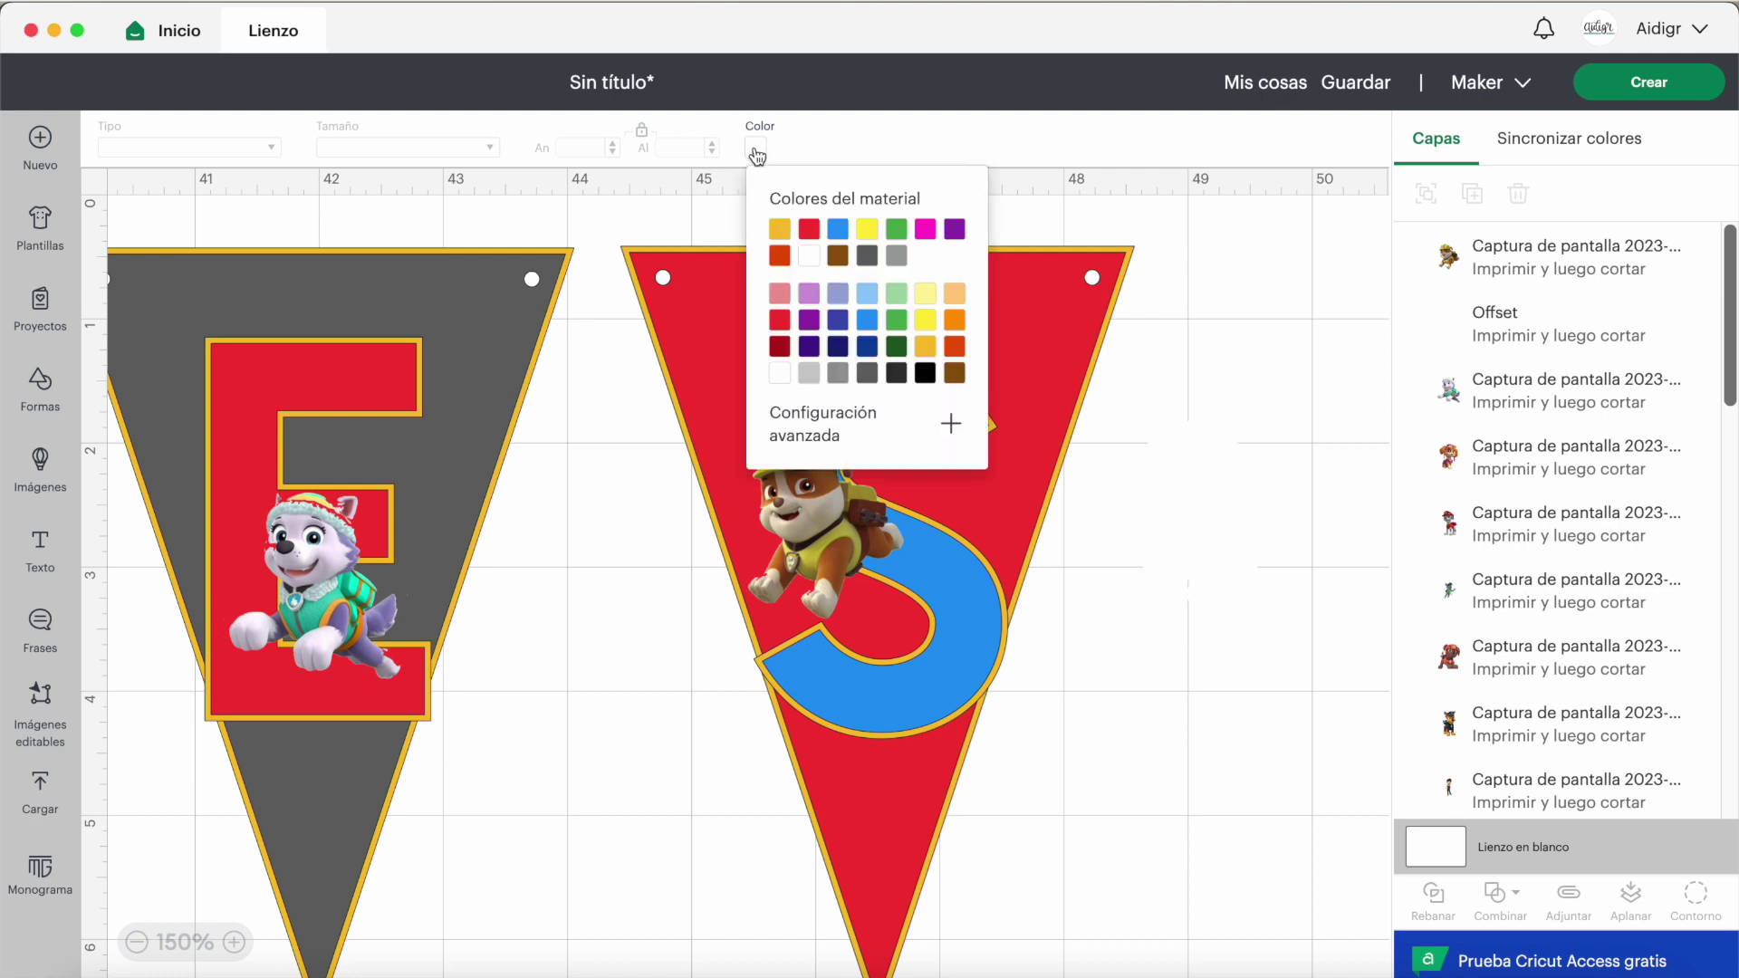
click(925, 294)
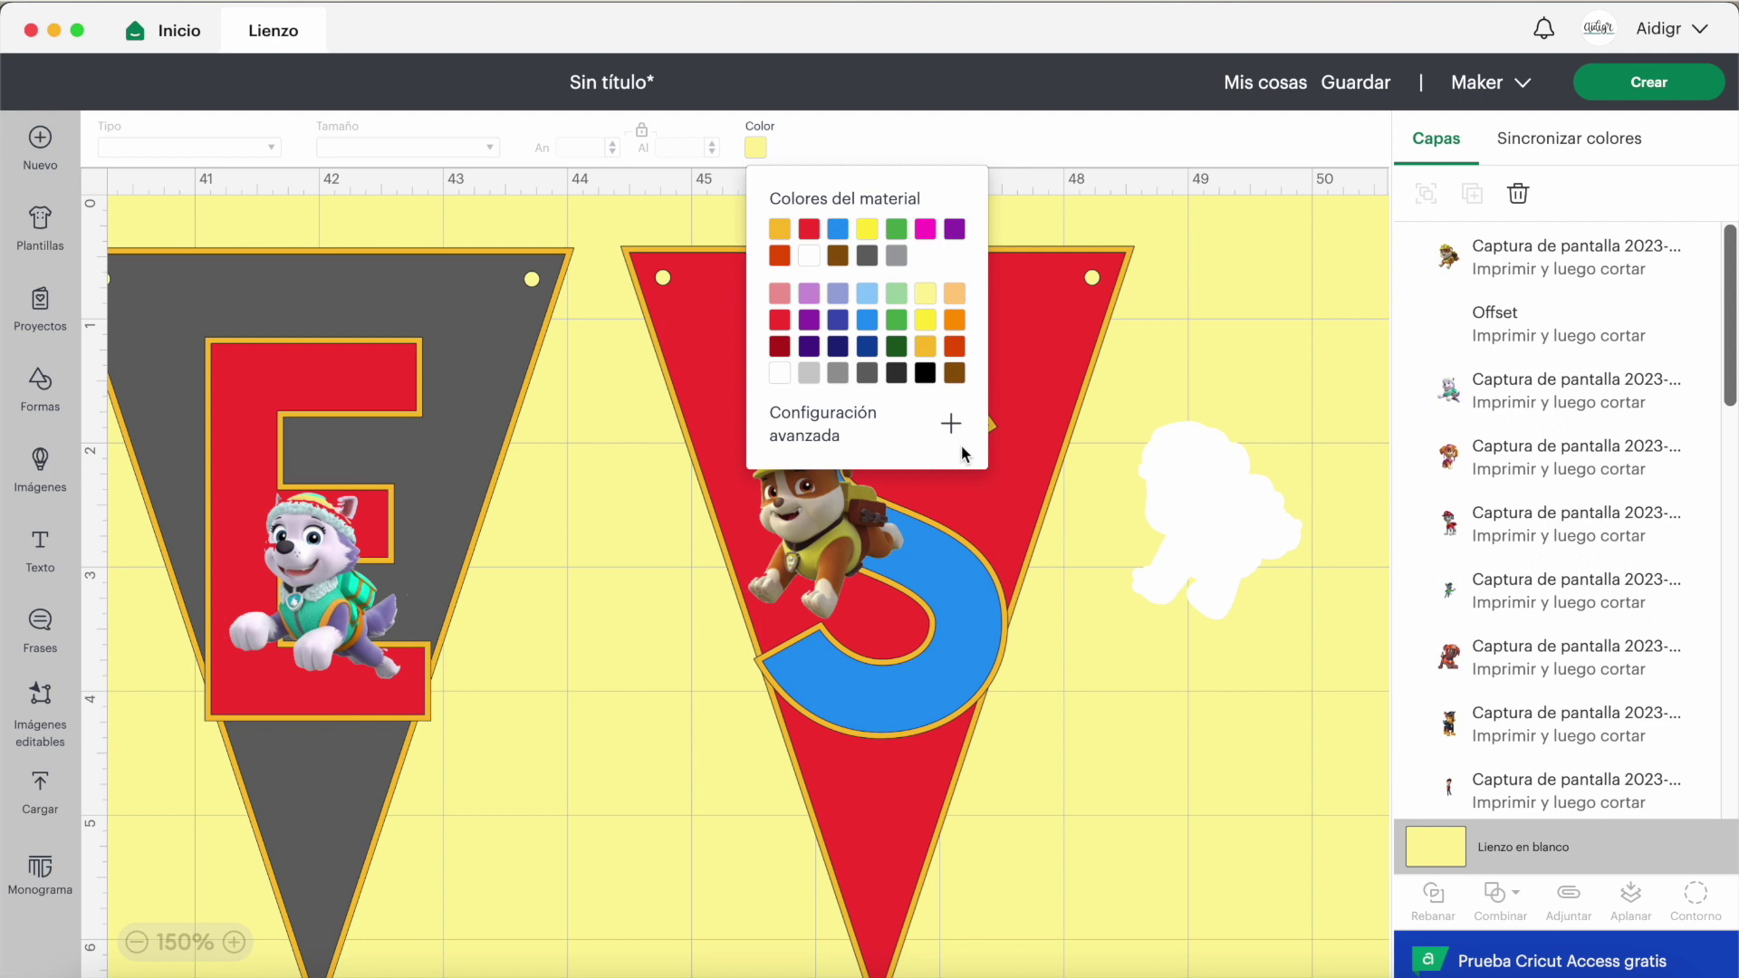
click(1207, 365)
Step: Move the puppy image onto its white offset beside the S pennant and align the two by their centres
drag(781, 514, 1192, 508)
drag(1240, 345, 1192, 548)
click(786, 147)
click(601, 145)
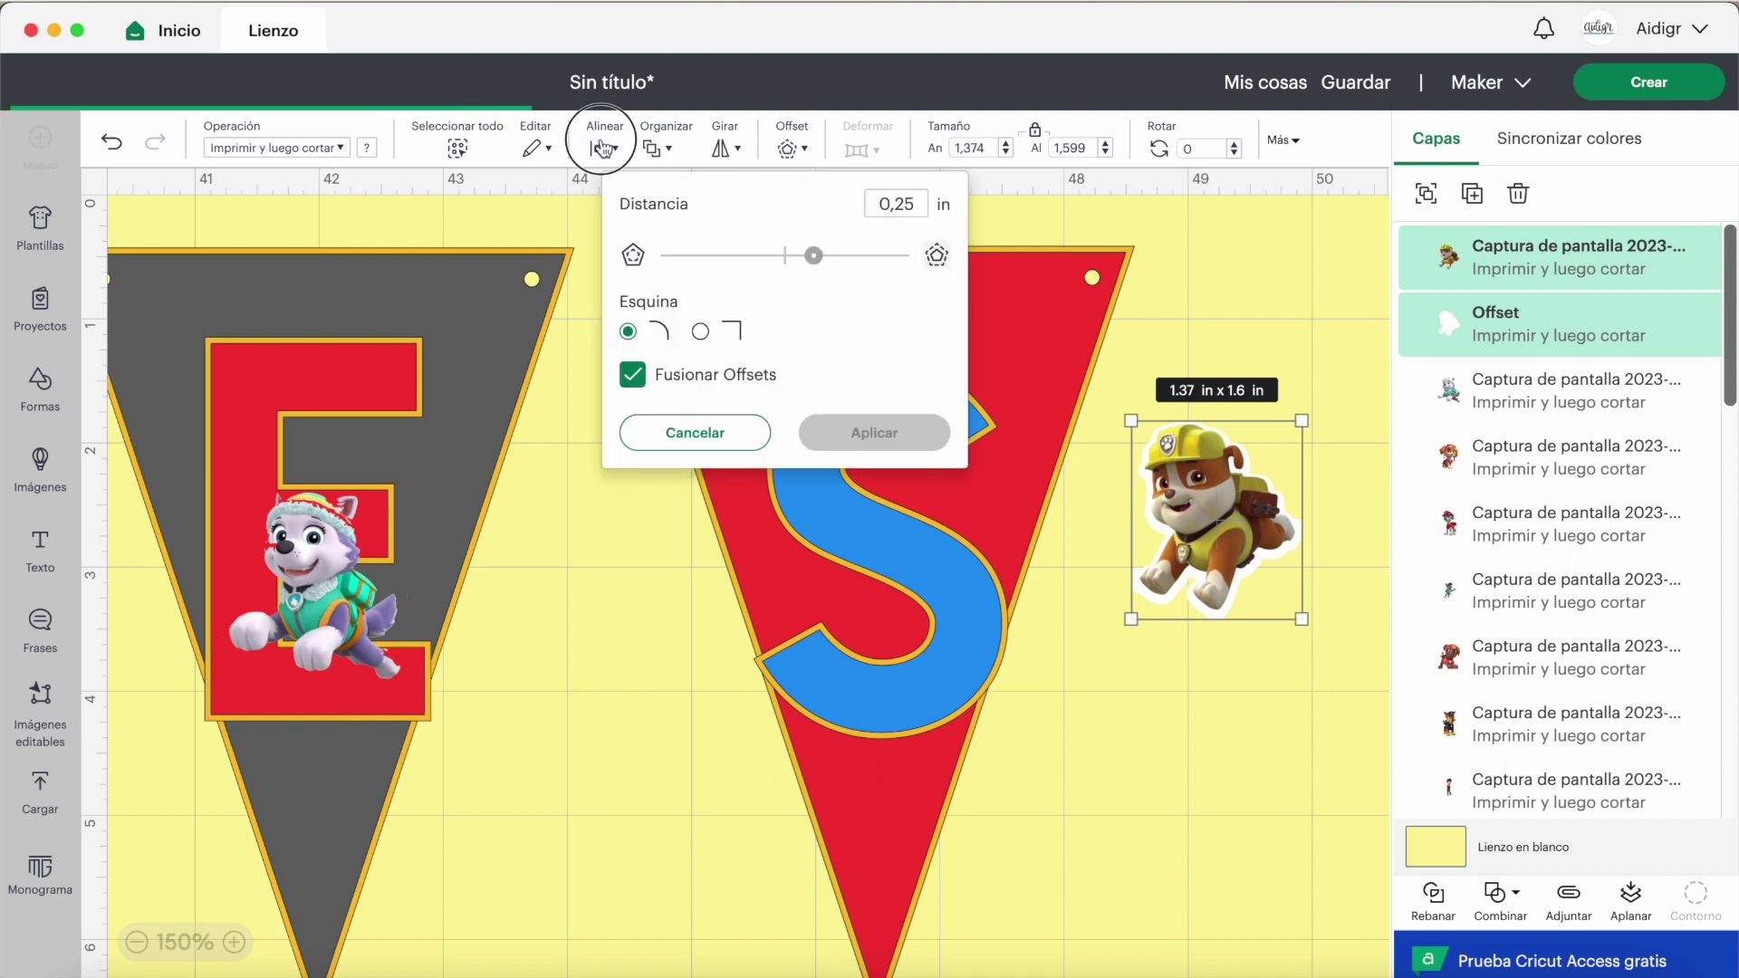
click(665, 469)
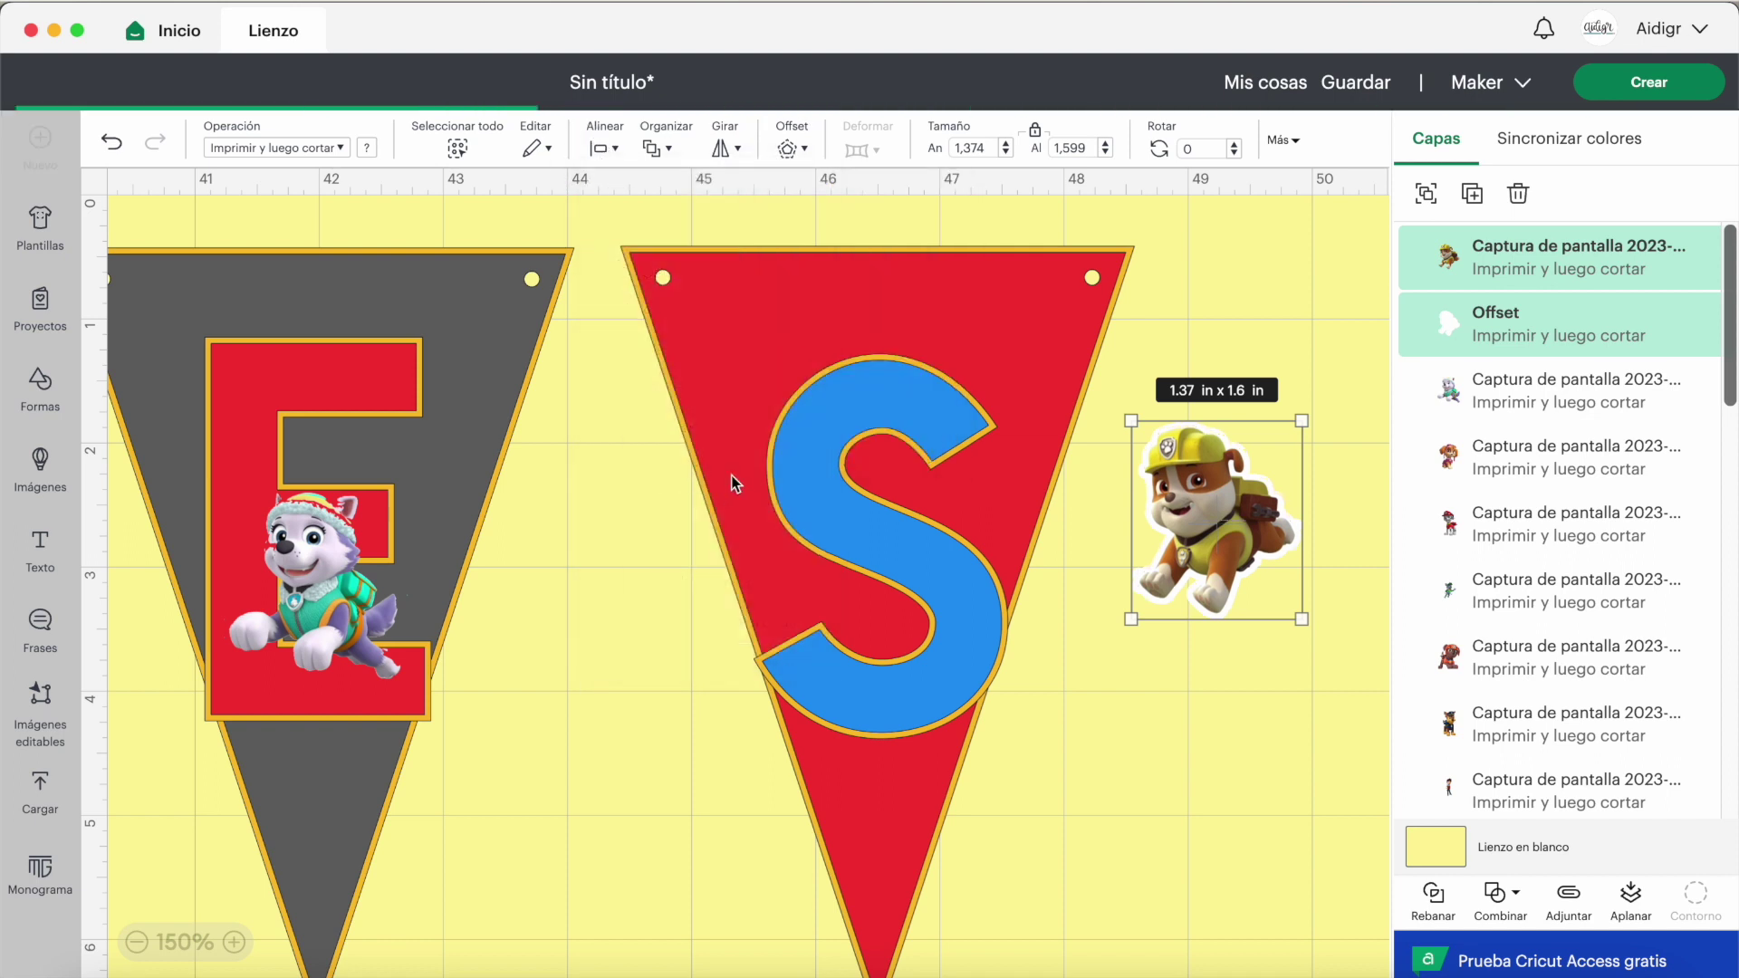
click(580, 625)
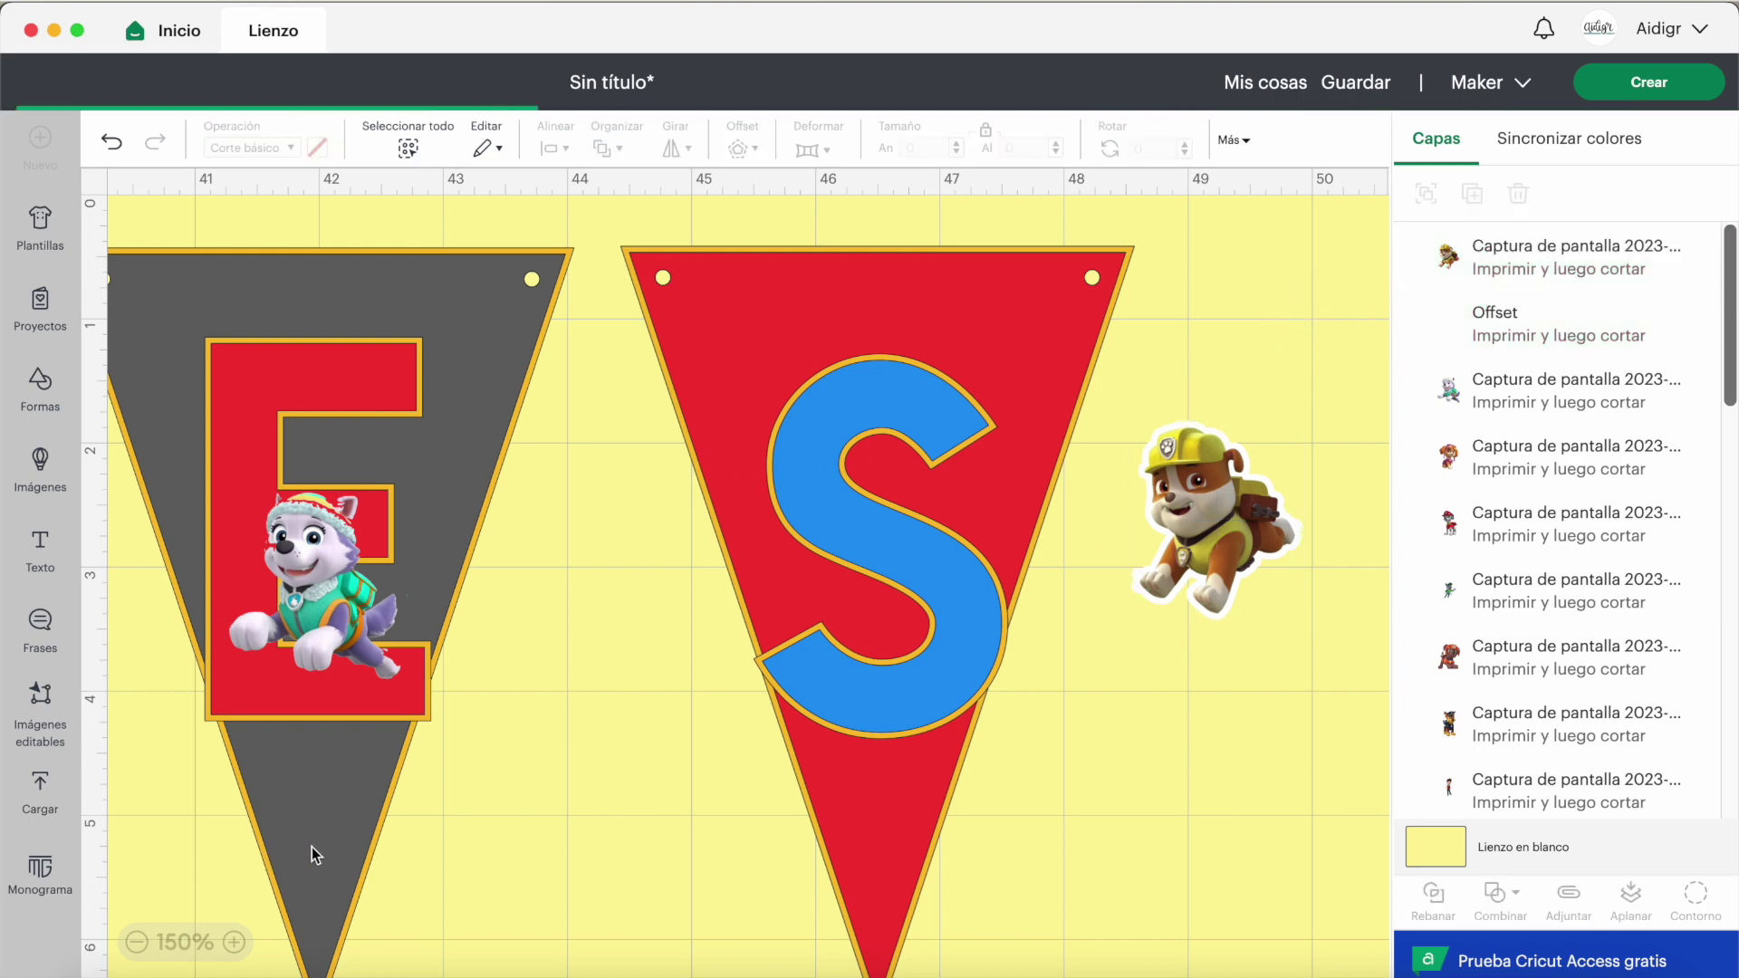
Step: Insert a crescent shape onto the canvas near the outlined puppy
click(235, 942)
click(235, 942)
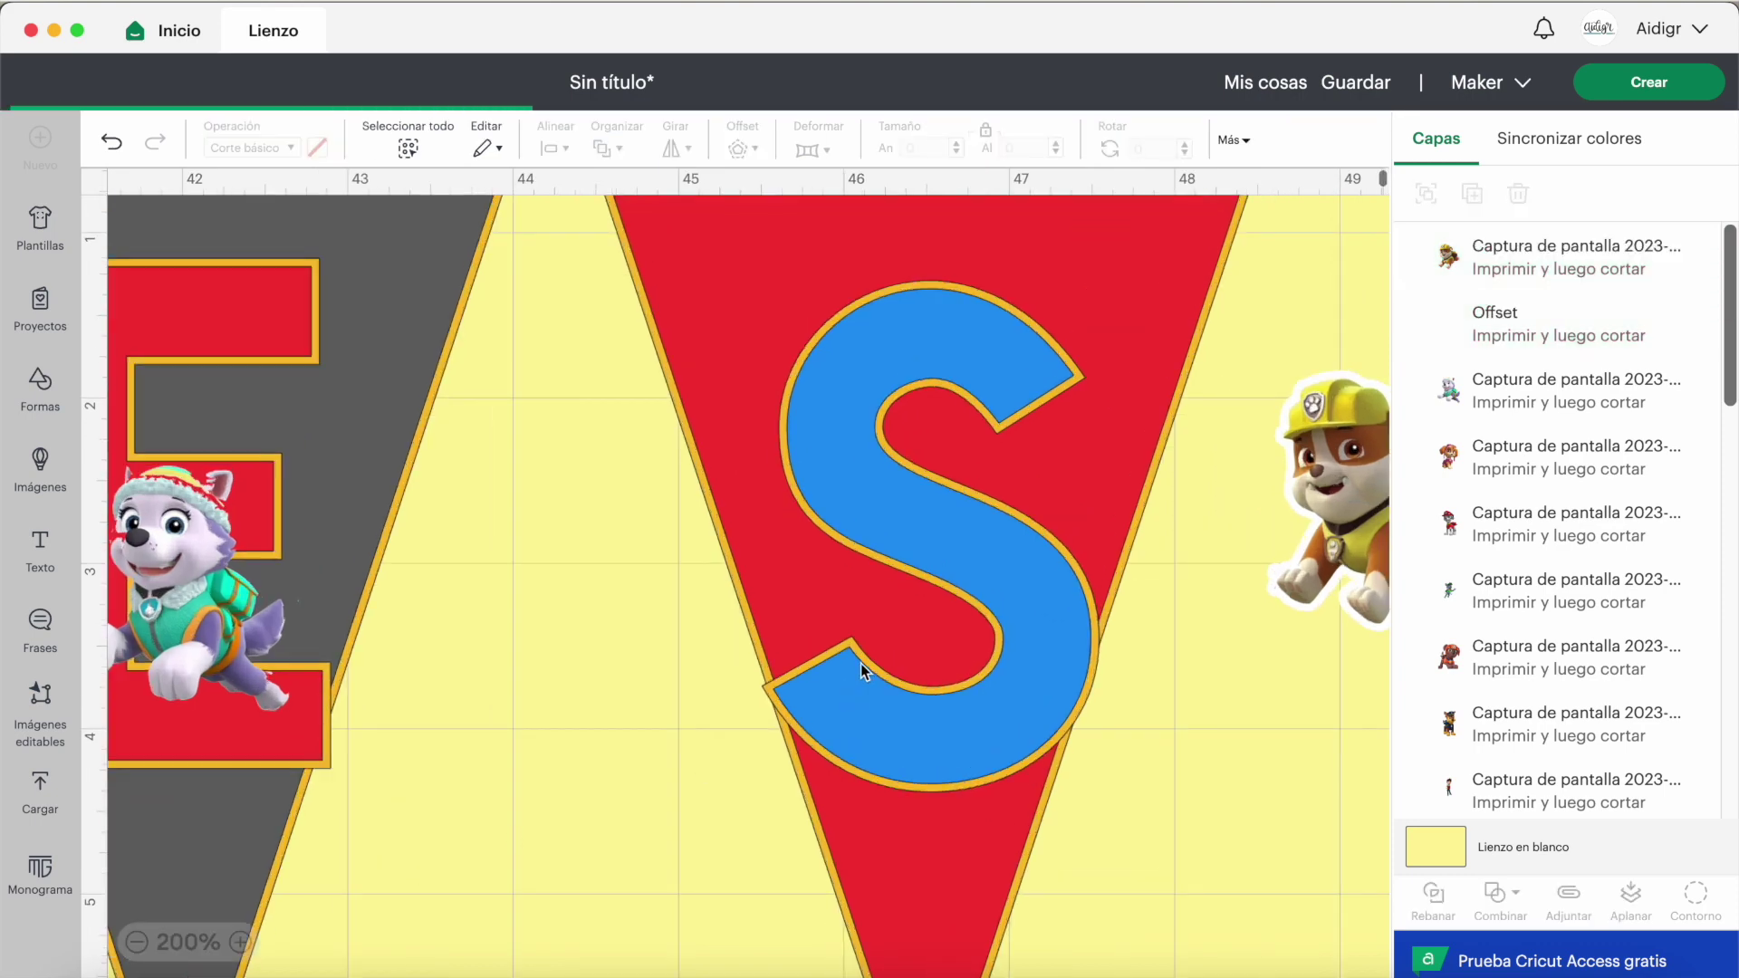
scroll(861, 667, right, 10)
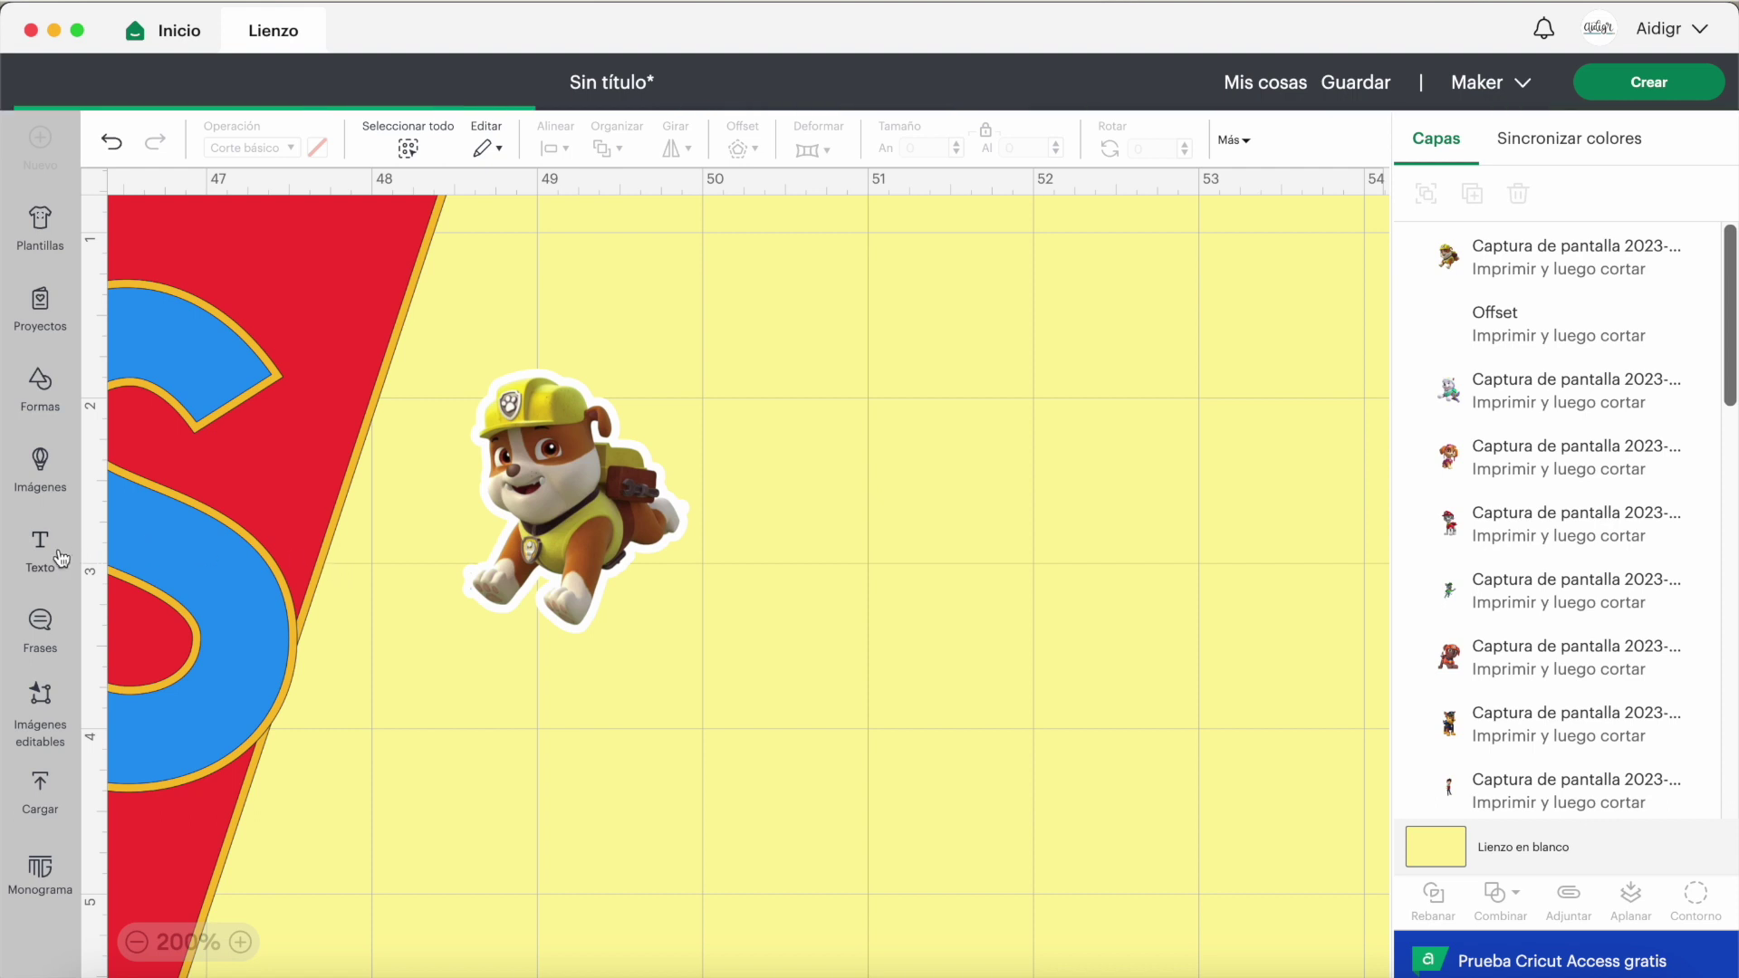
click(41, 391)
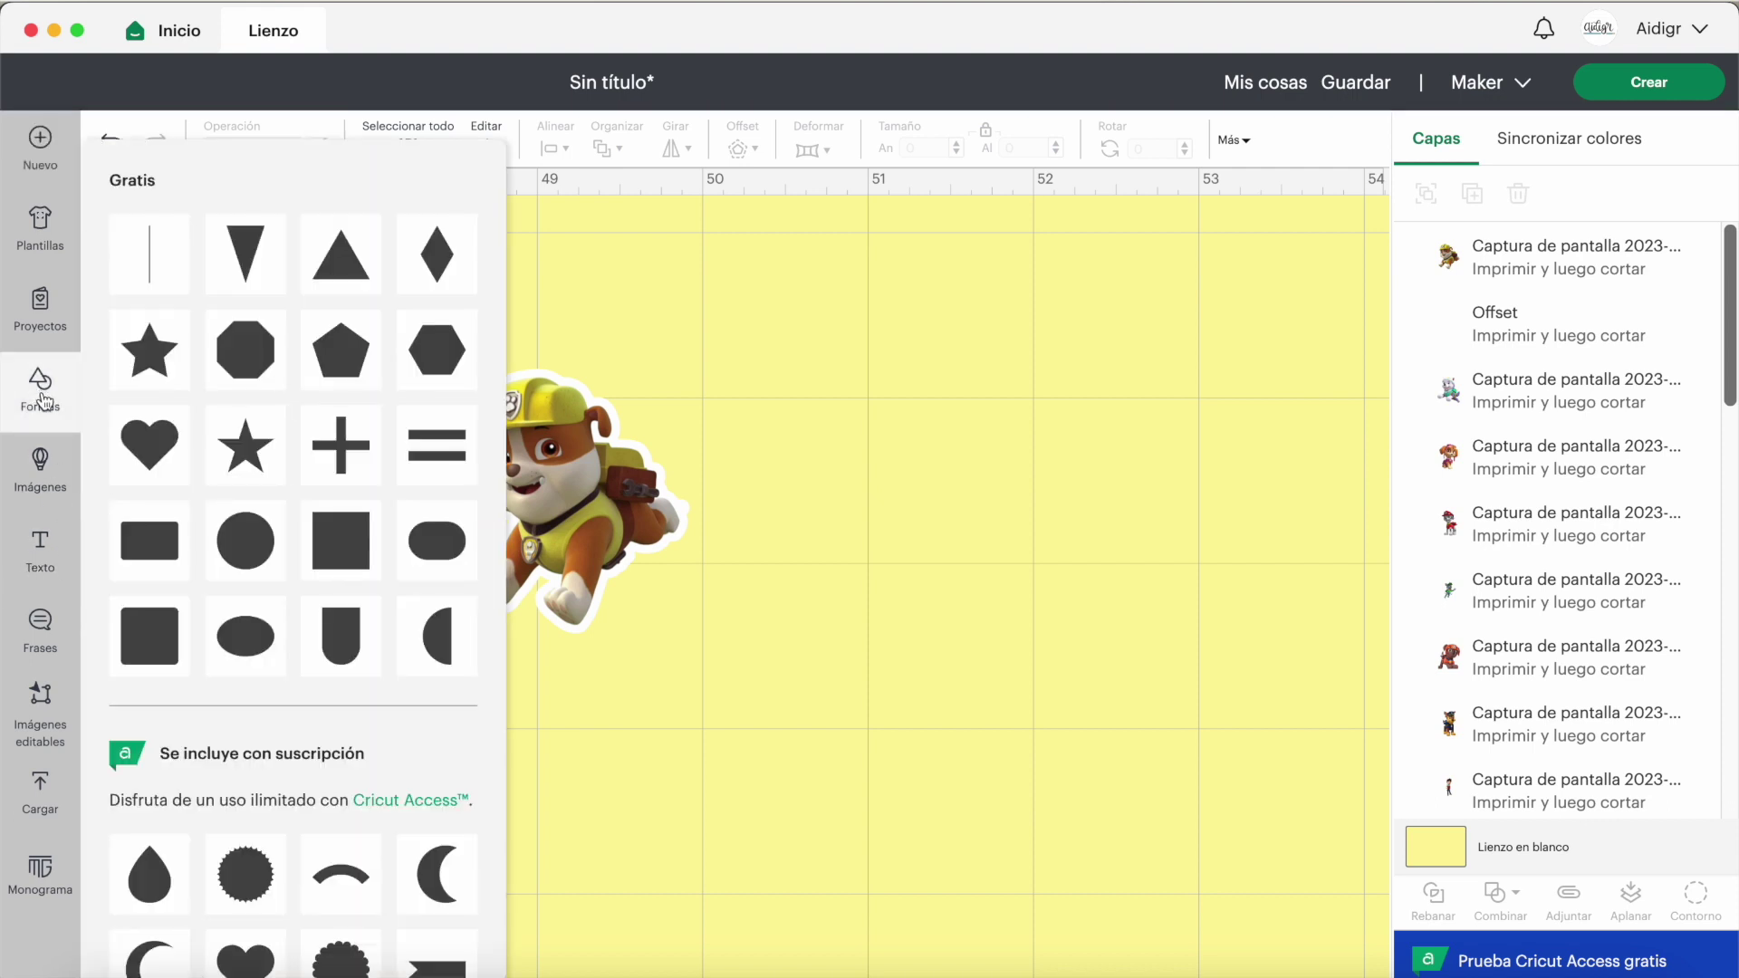
scroll(184, 615, down, 3)
scroll(187, 619, up, 3)
scroll(278, 844, down, 3)
click(434, 715)
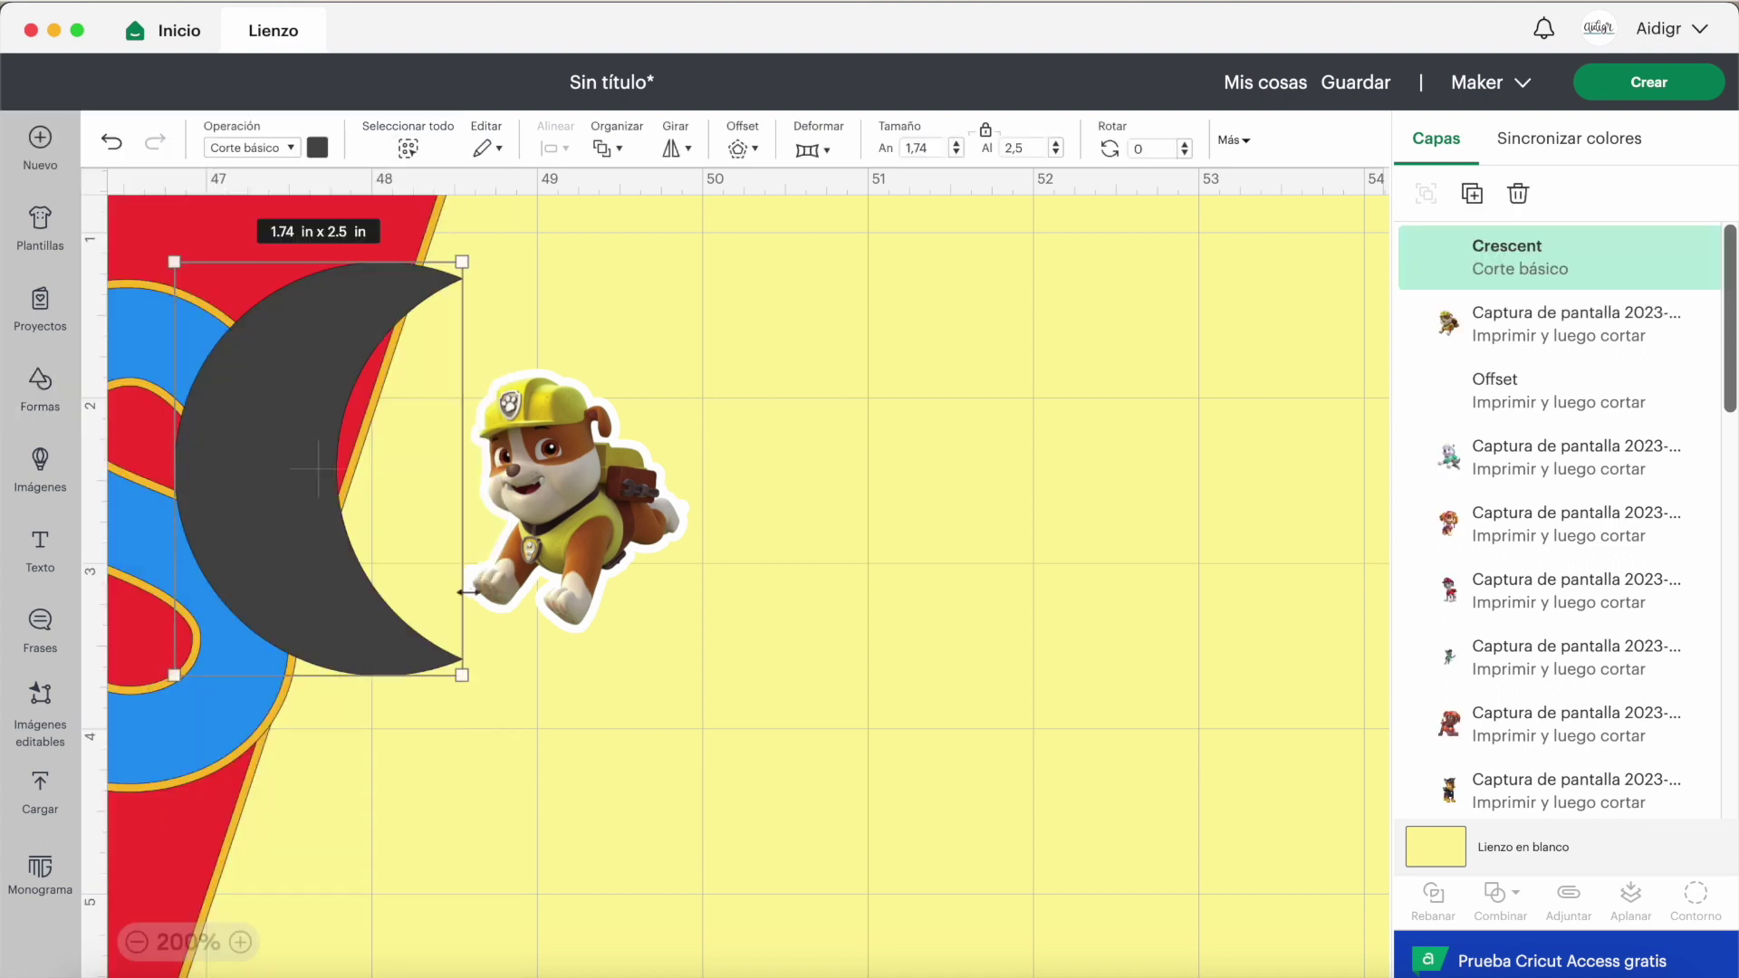
Step: Shrink the crescent to about 0.27 by 0.8 in and place it over the offset's edge beside the puppy's left paw
drag(268, 398, 330, 656)
drag(229, 505, 434, 801)
drag(480, 867, 461, 600)
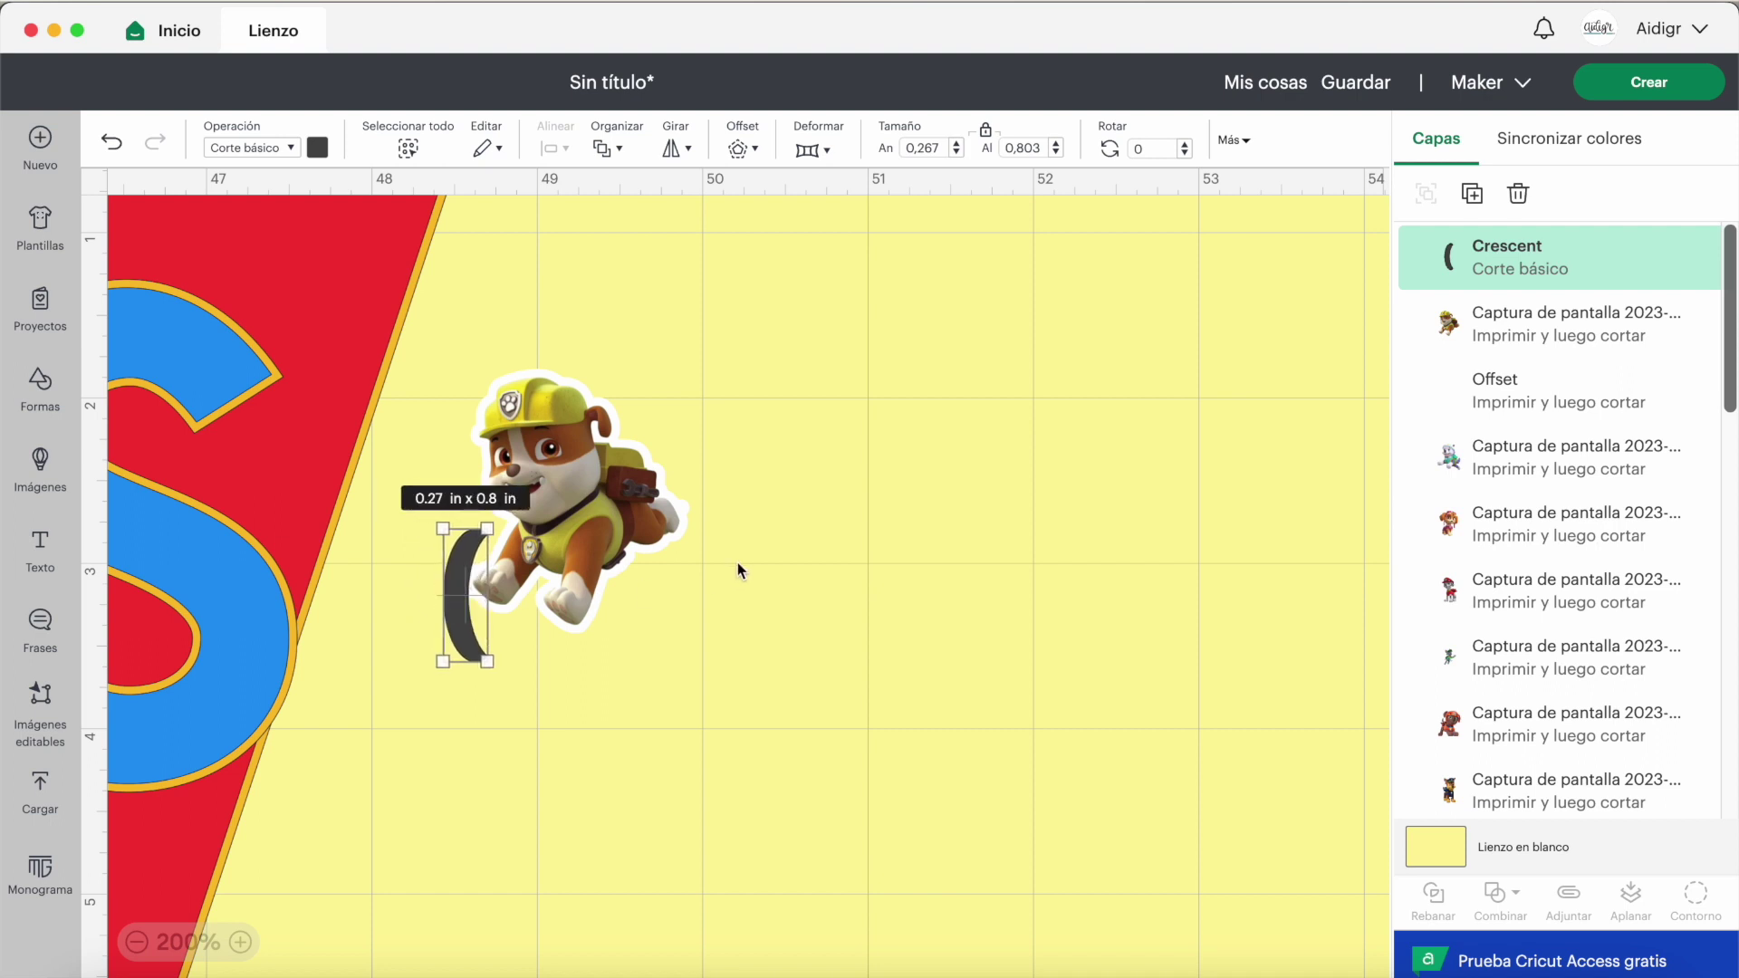
Step: Slice the white offset with the crescent and delete the three leftover pieces, keeping only the trimmed offset
shift+click(1513, 392)
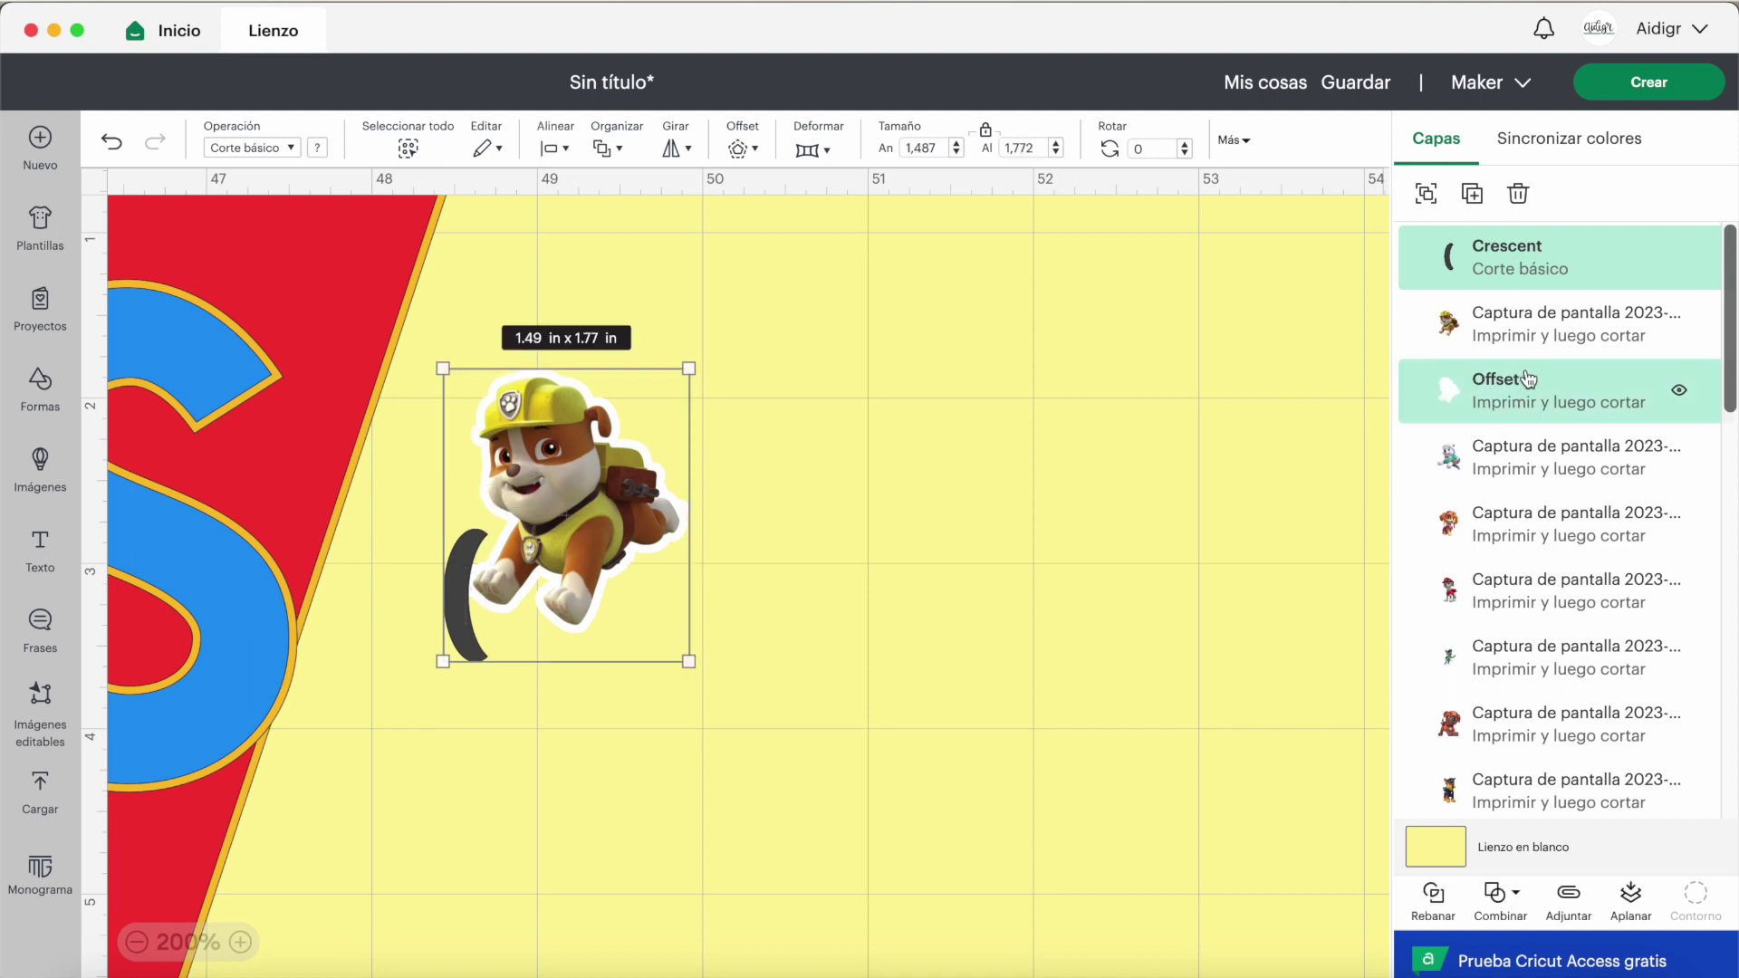
click(1440, 906)
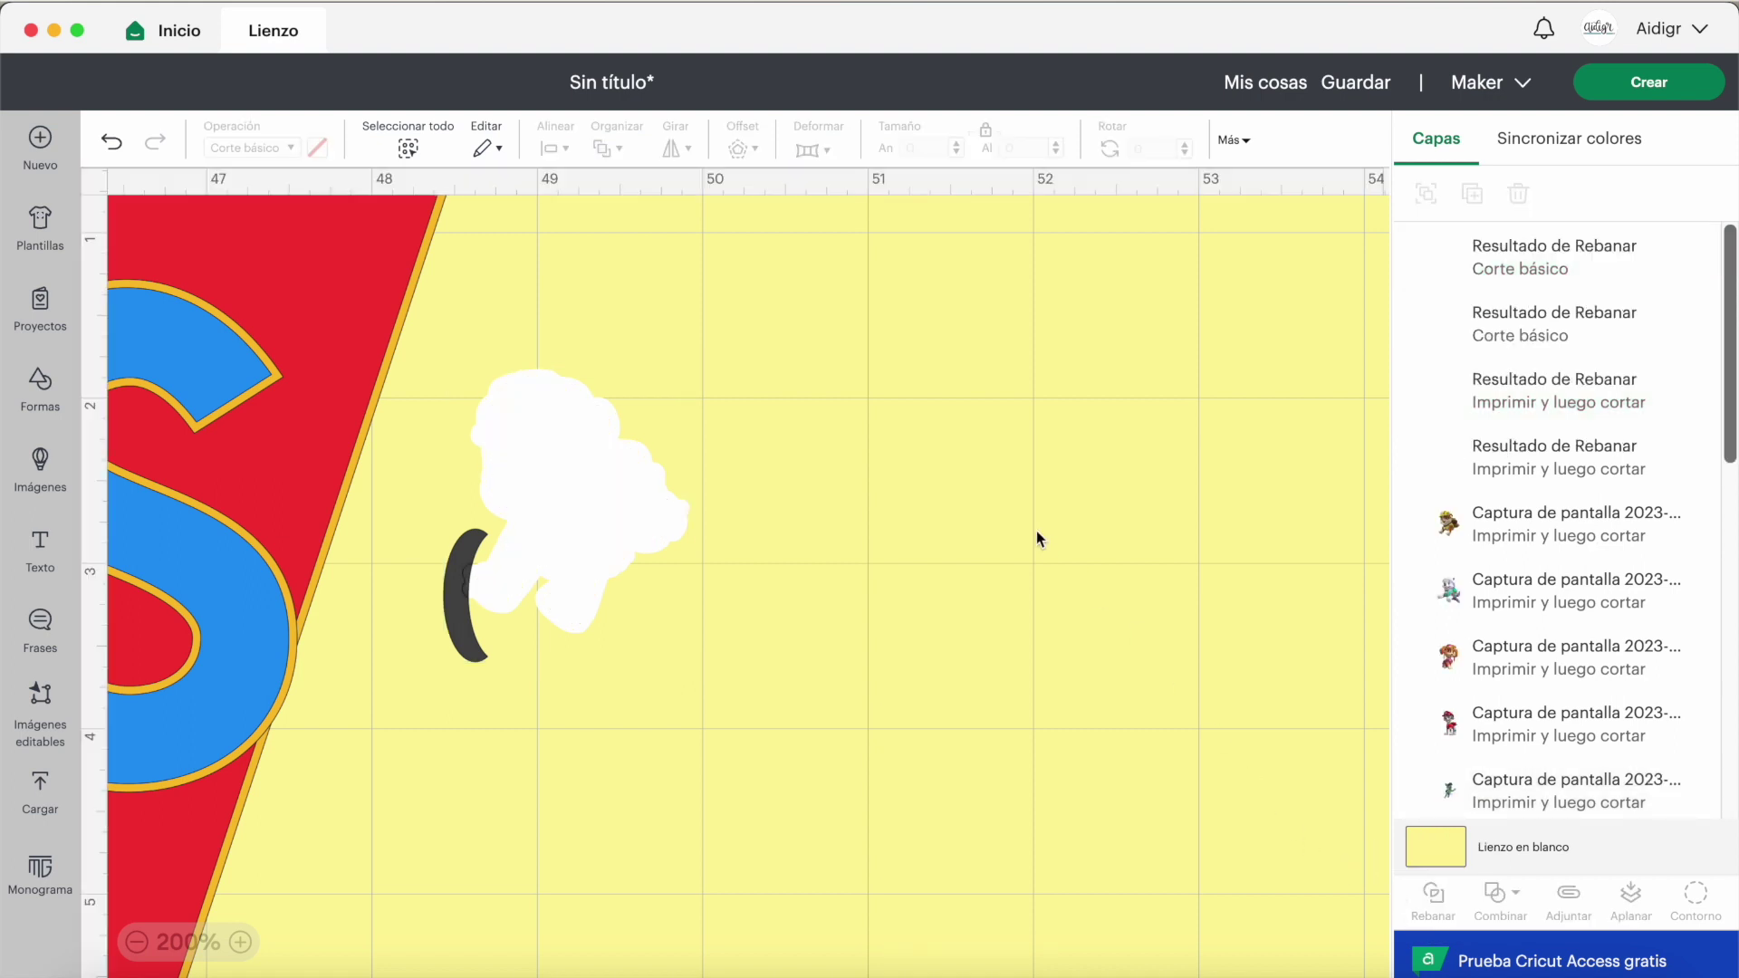
click(1574, 258)
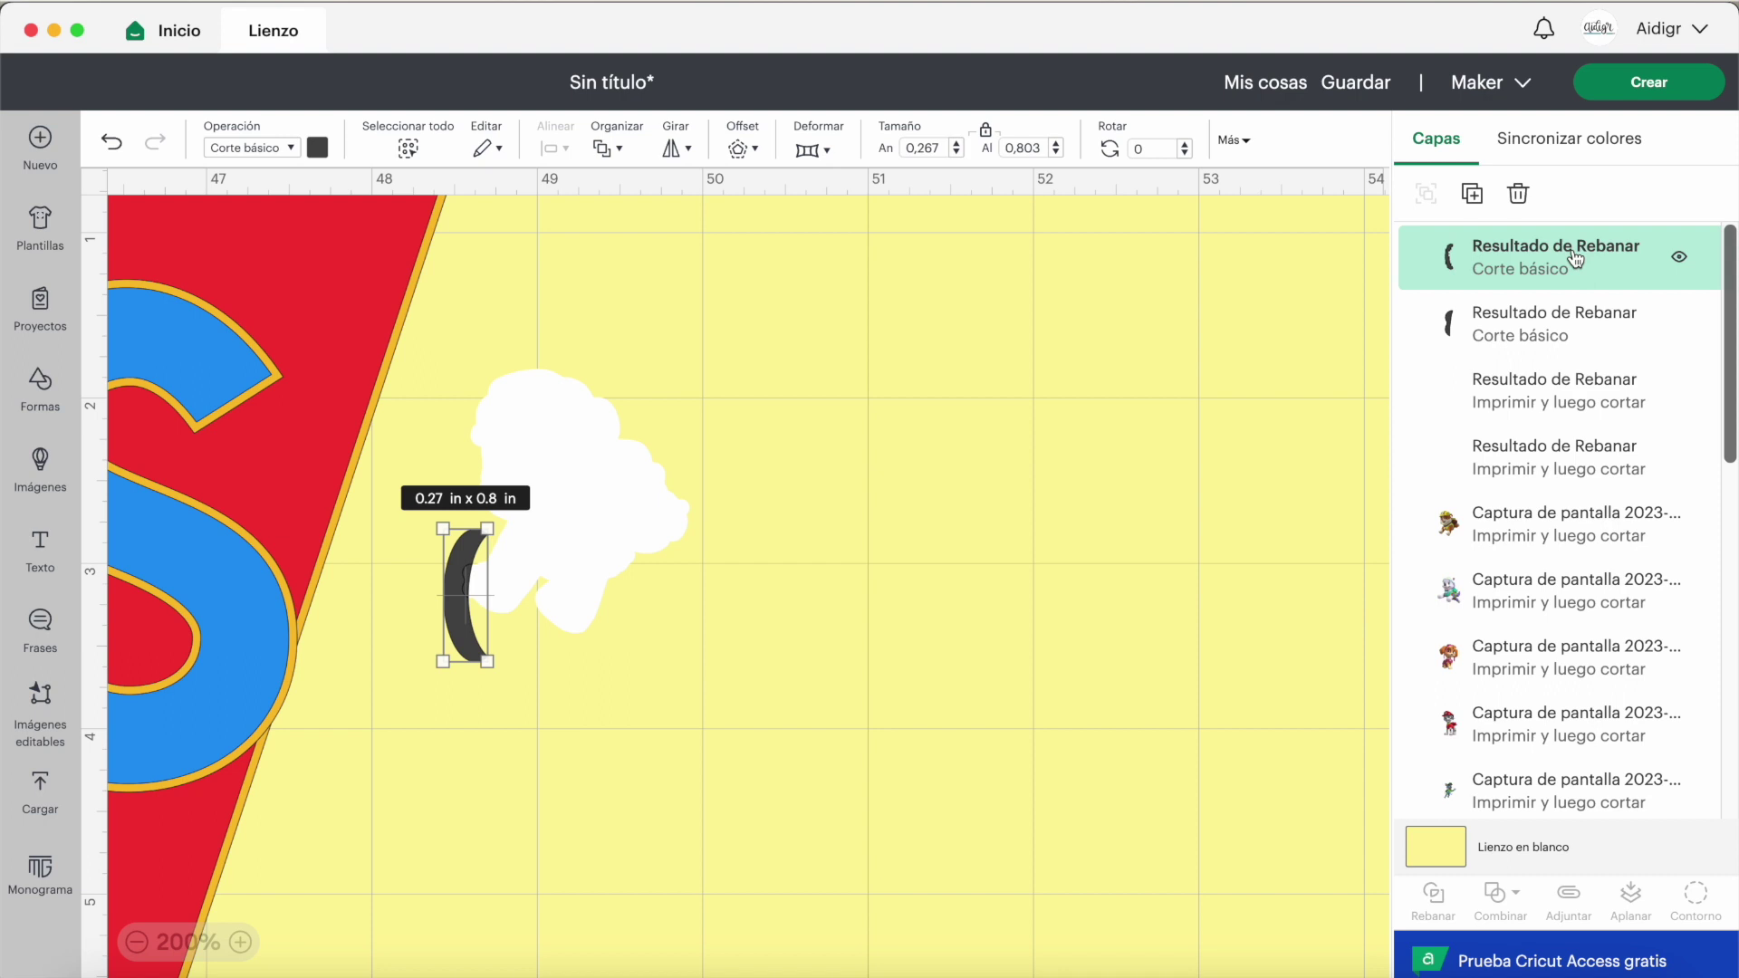
key(Delete)
click(1575, 258)
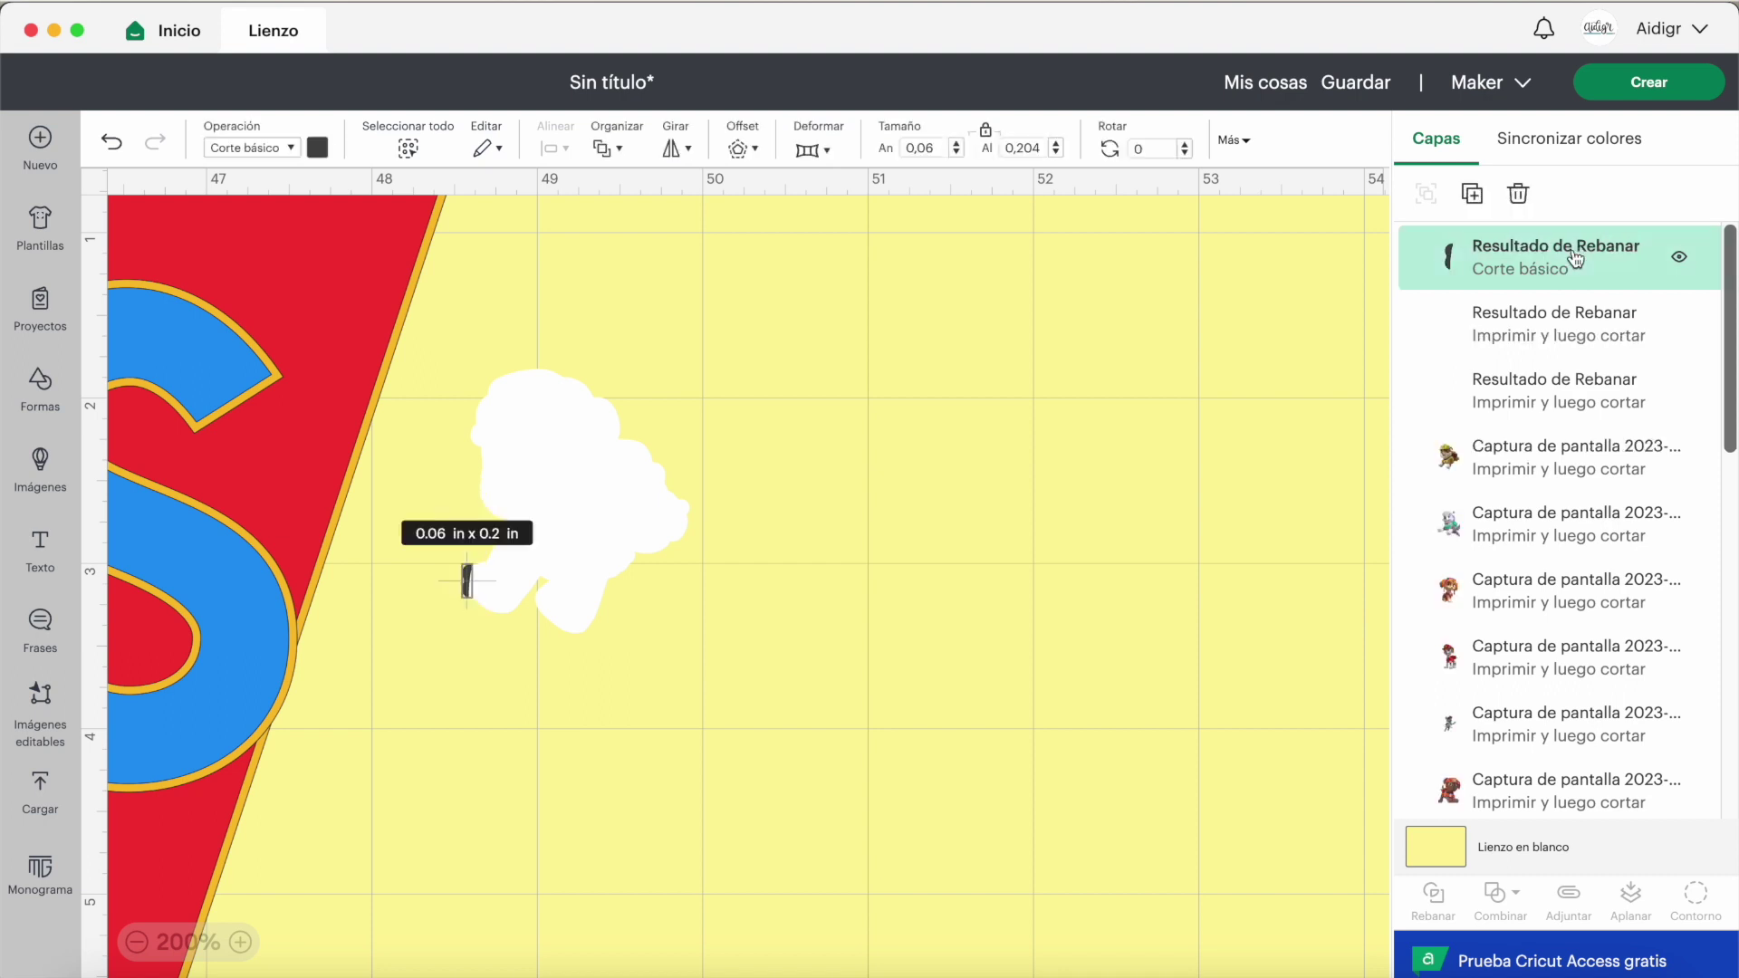
key(Delete)
click(1576, 258)
key(Delete)
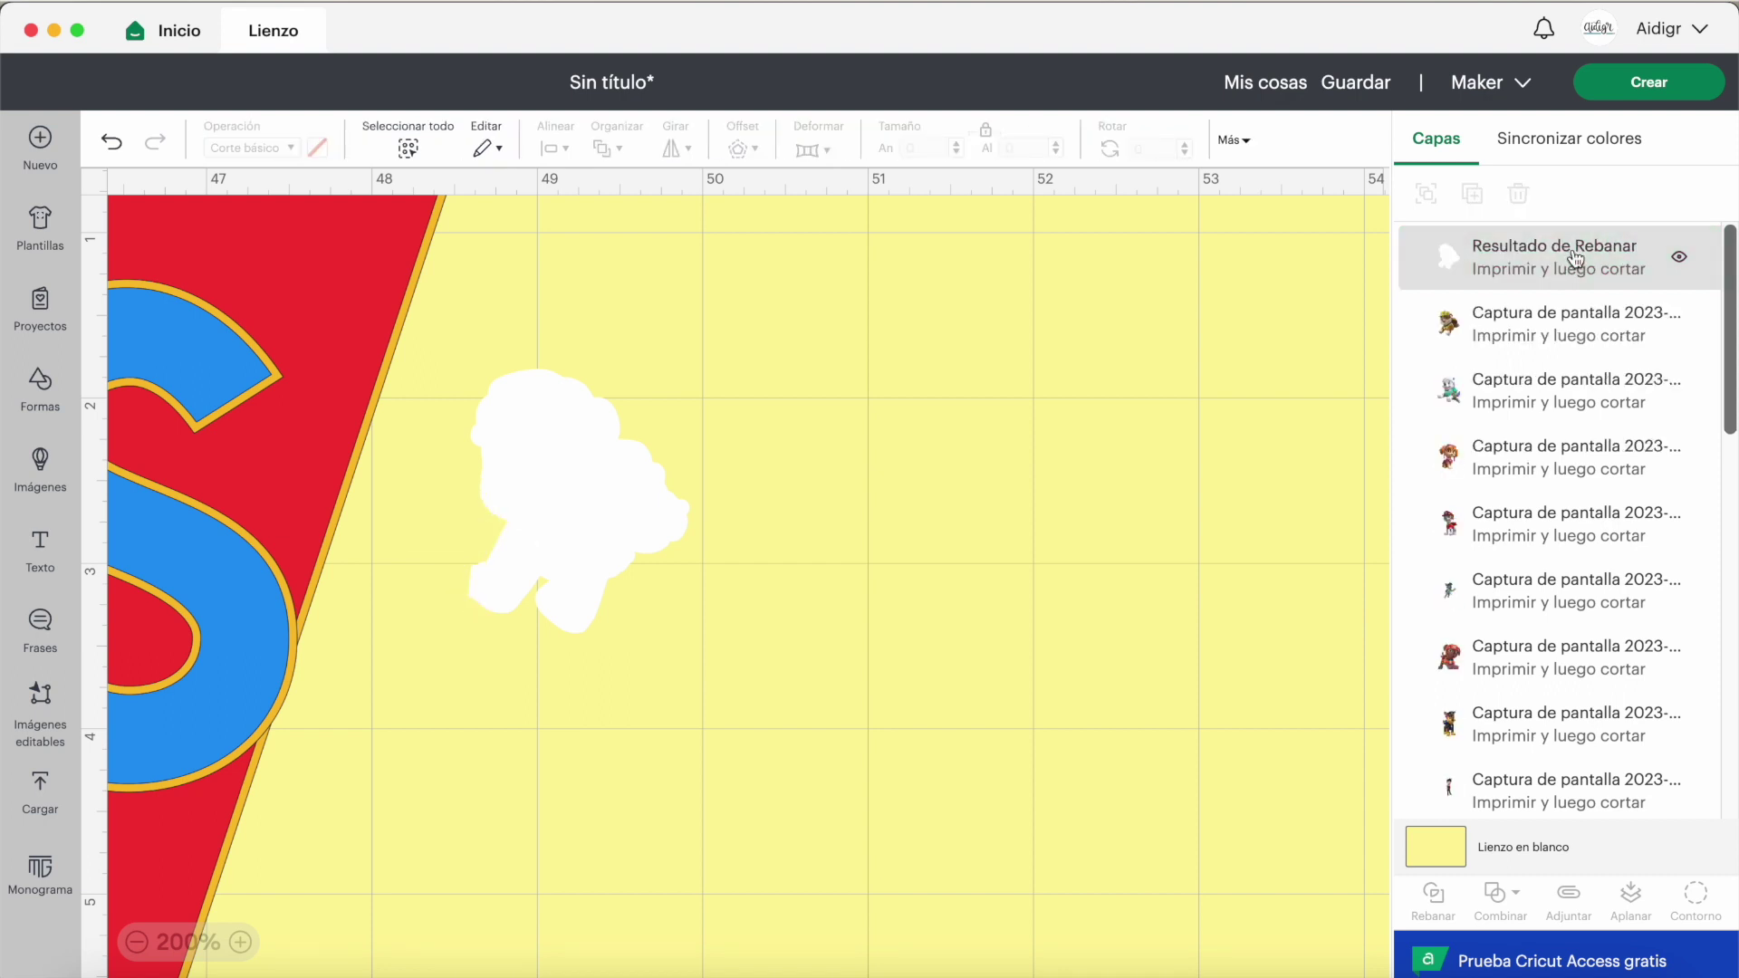
Step: Move the trimmed white offset behind the puppy image in the layer order and flatten the two into one printable image
drag(1537, 328, 1509, 256)
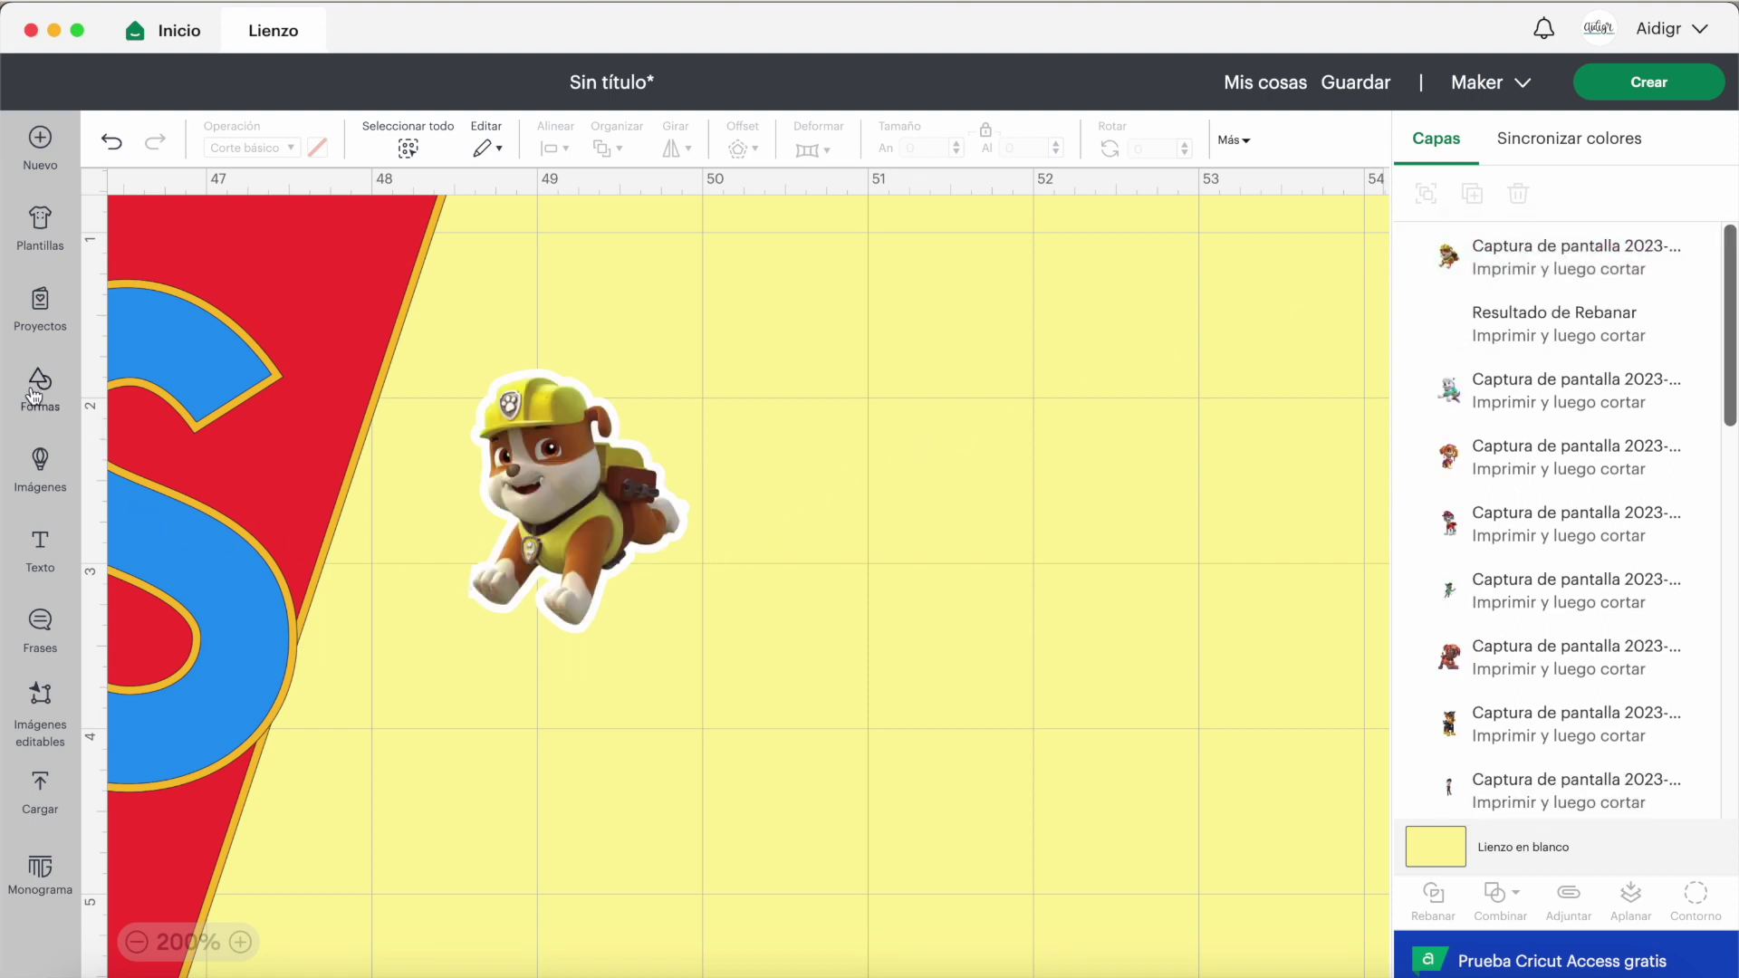
scroll(933, 637, left, 8)
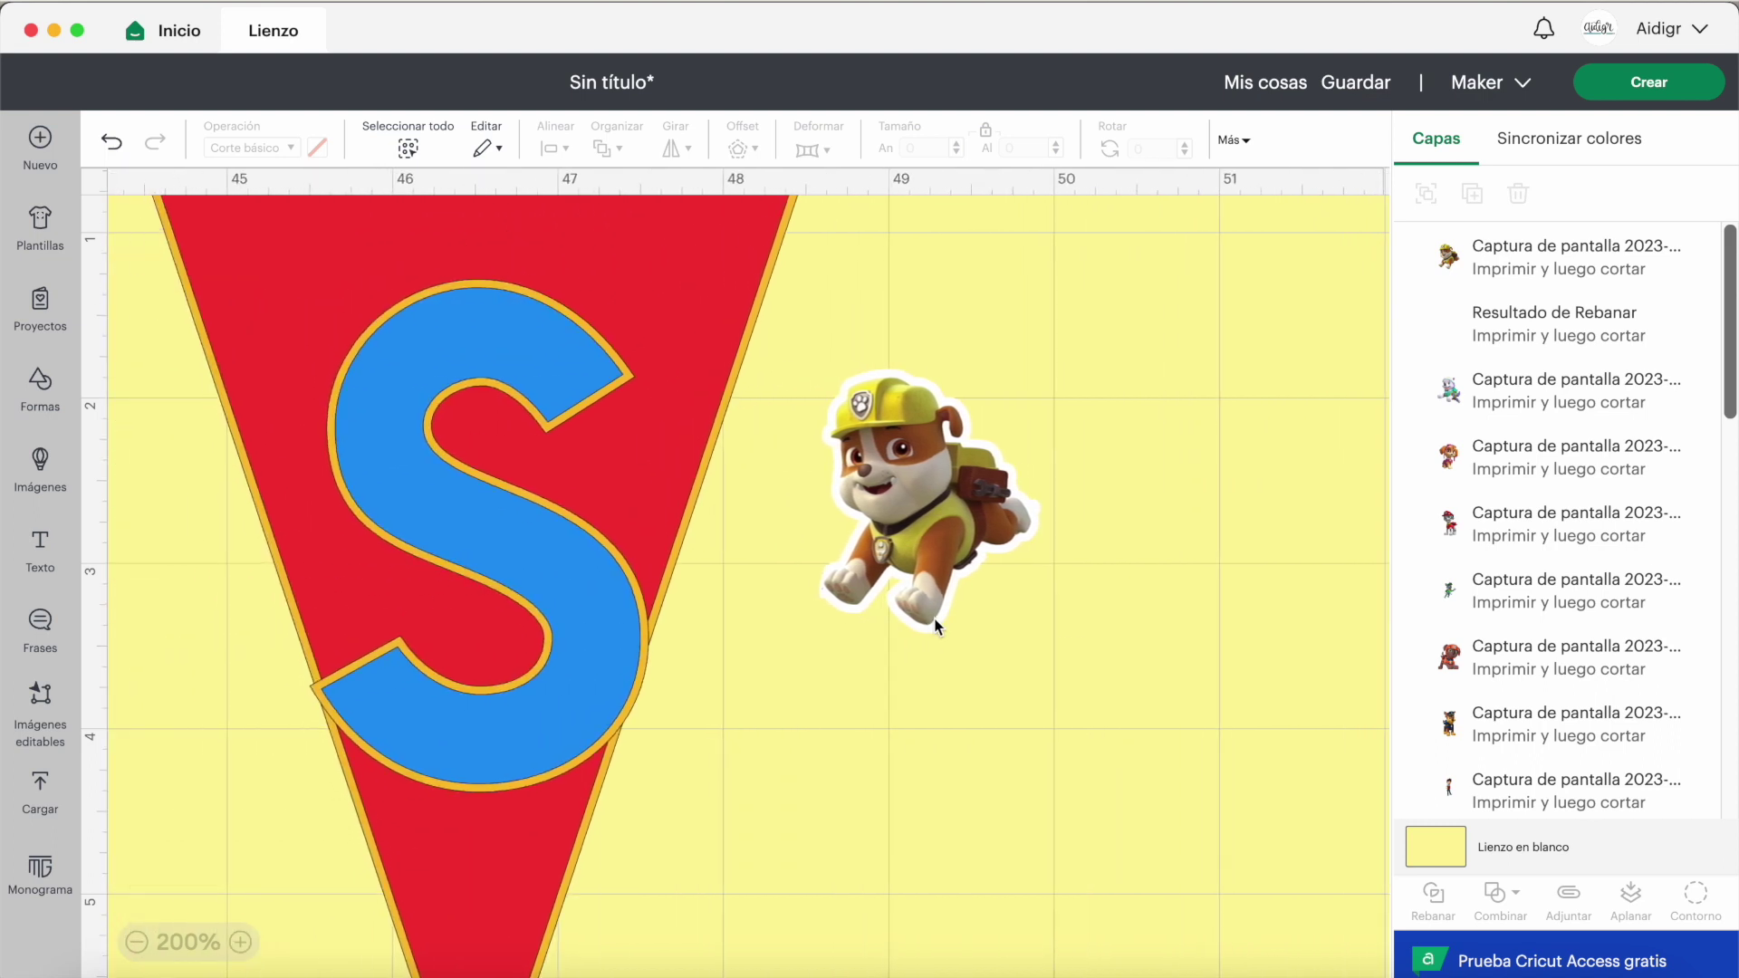
scroll(936, 625, right, 3)
drag(944, 574, 735, 470)
click(1630, 896)
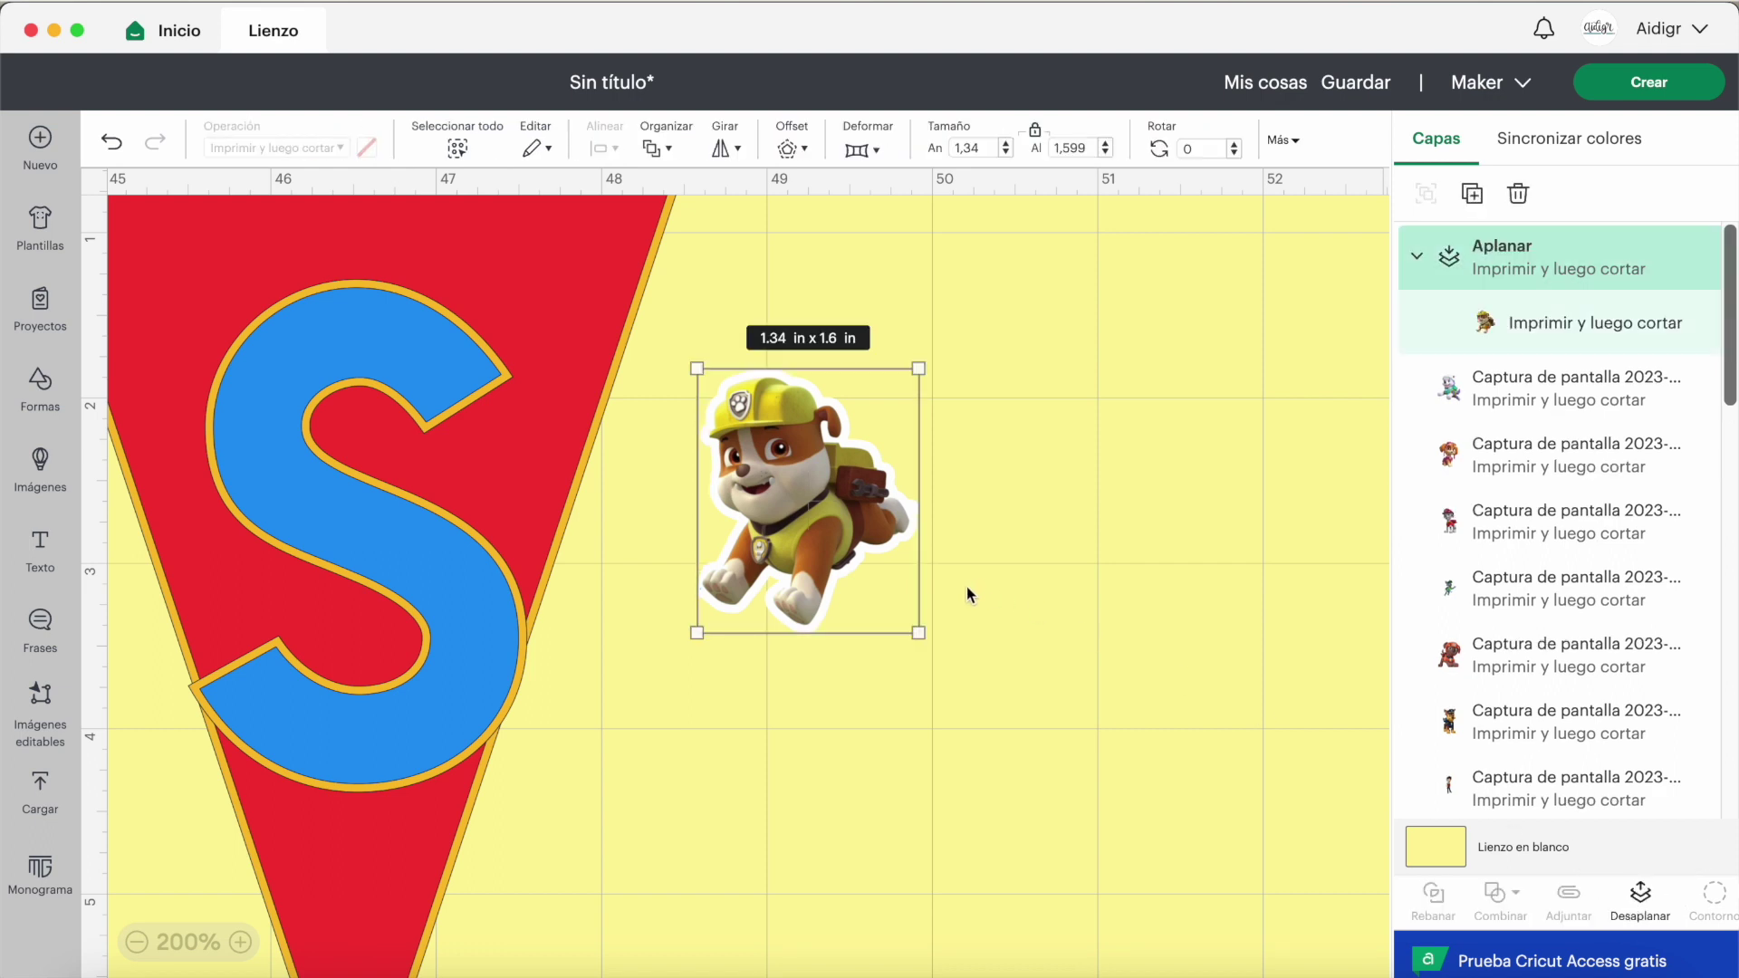
Step: Add a round-cornered 0.05 in offset around the flattened puppy, with offset merging turned off
click(1035, 684)
click(782, 489)
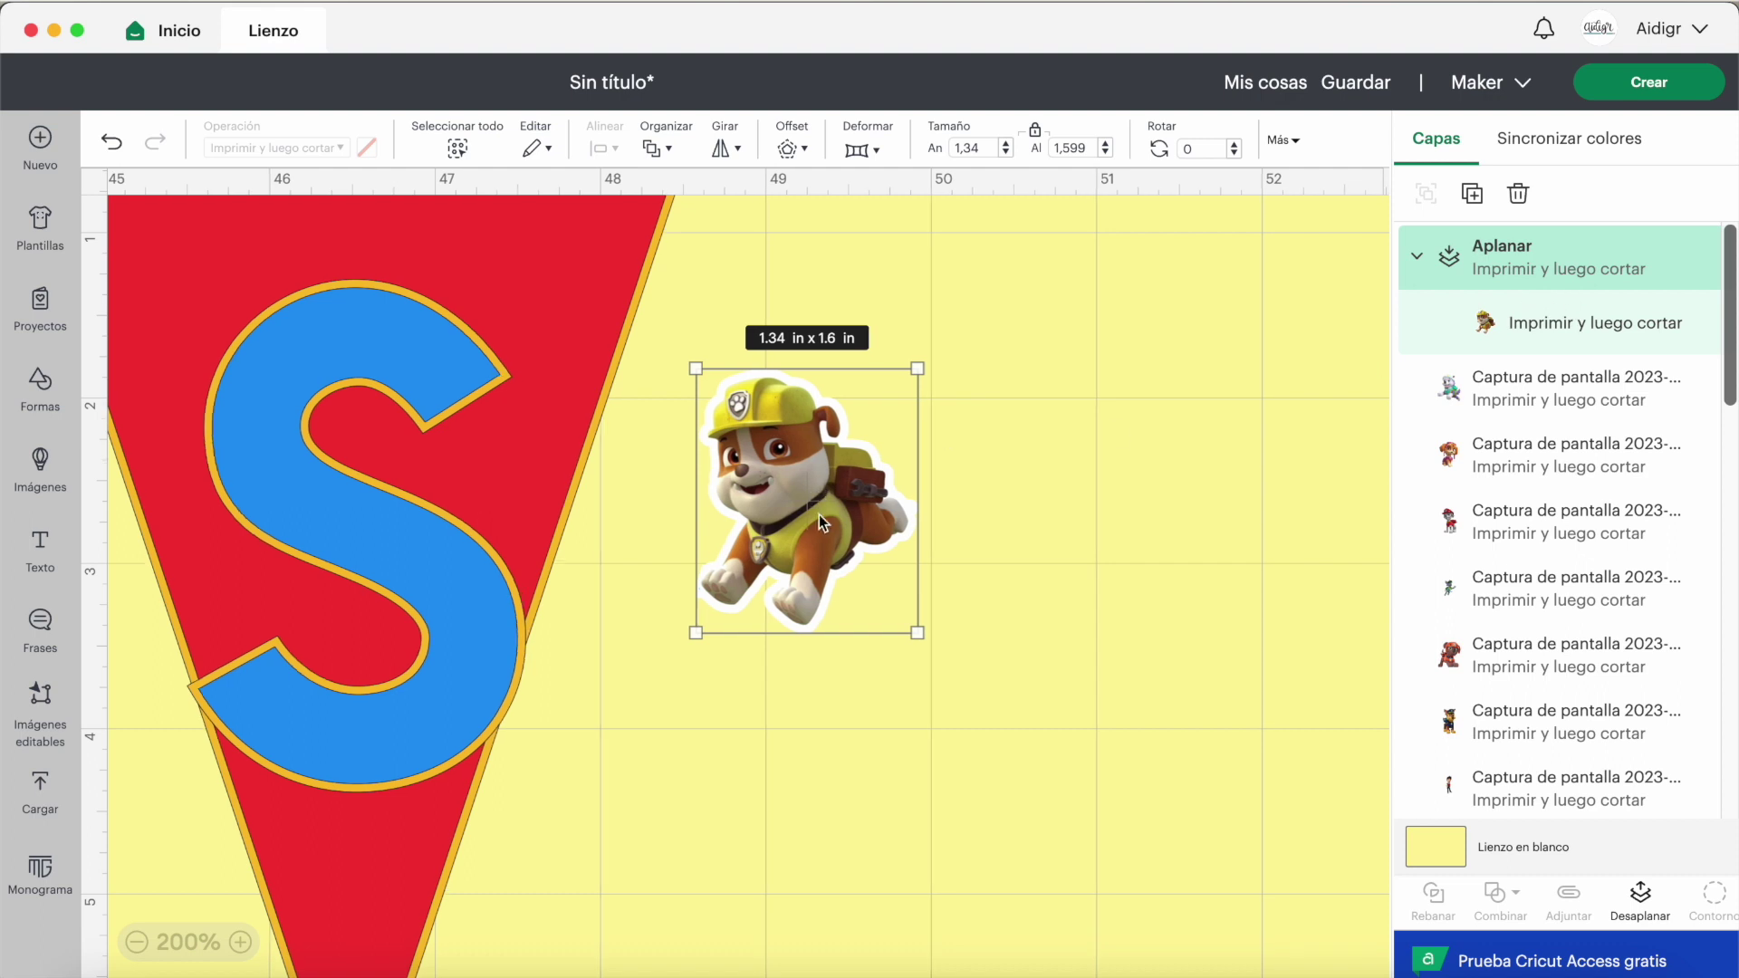
click(791, 151)
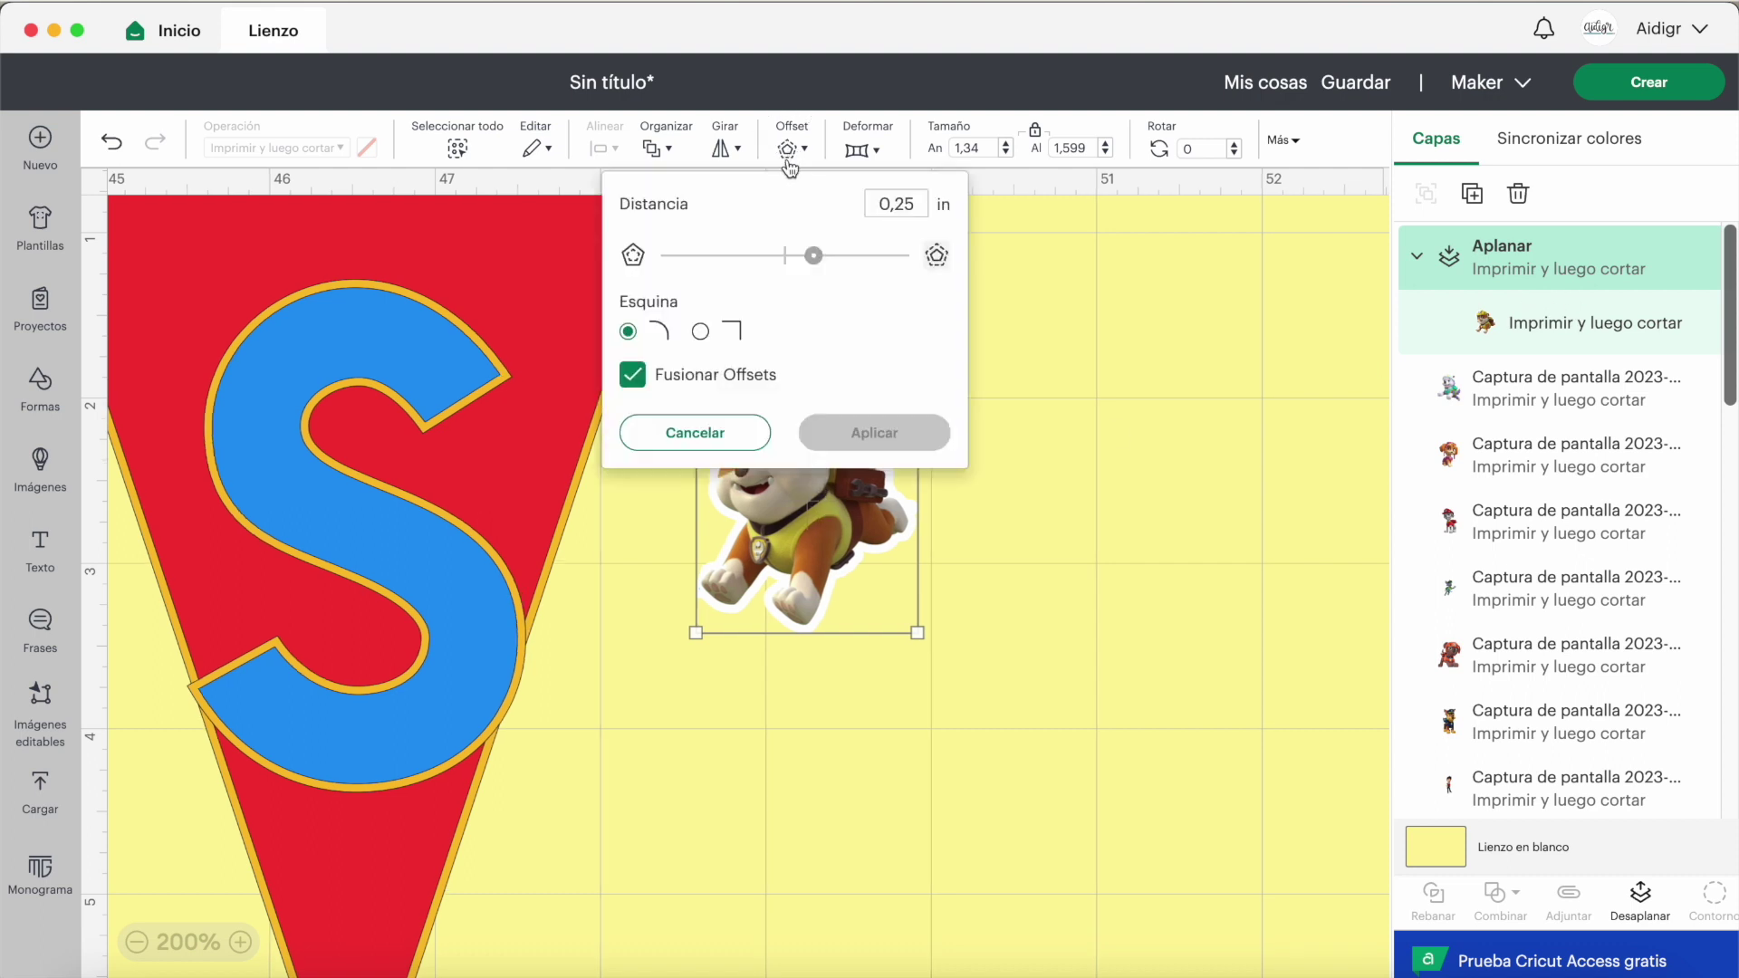
double_click(896, 201)
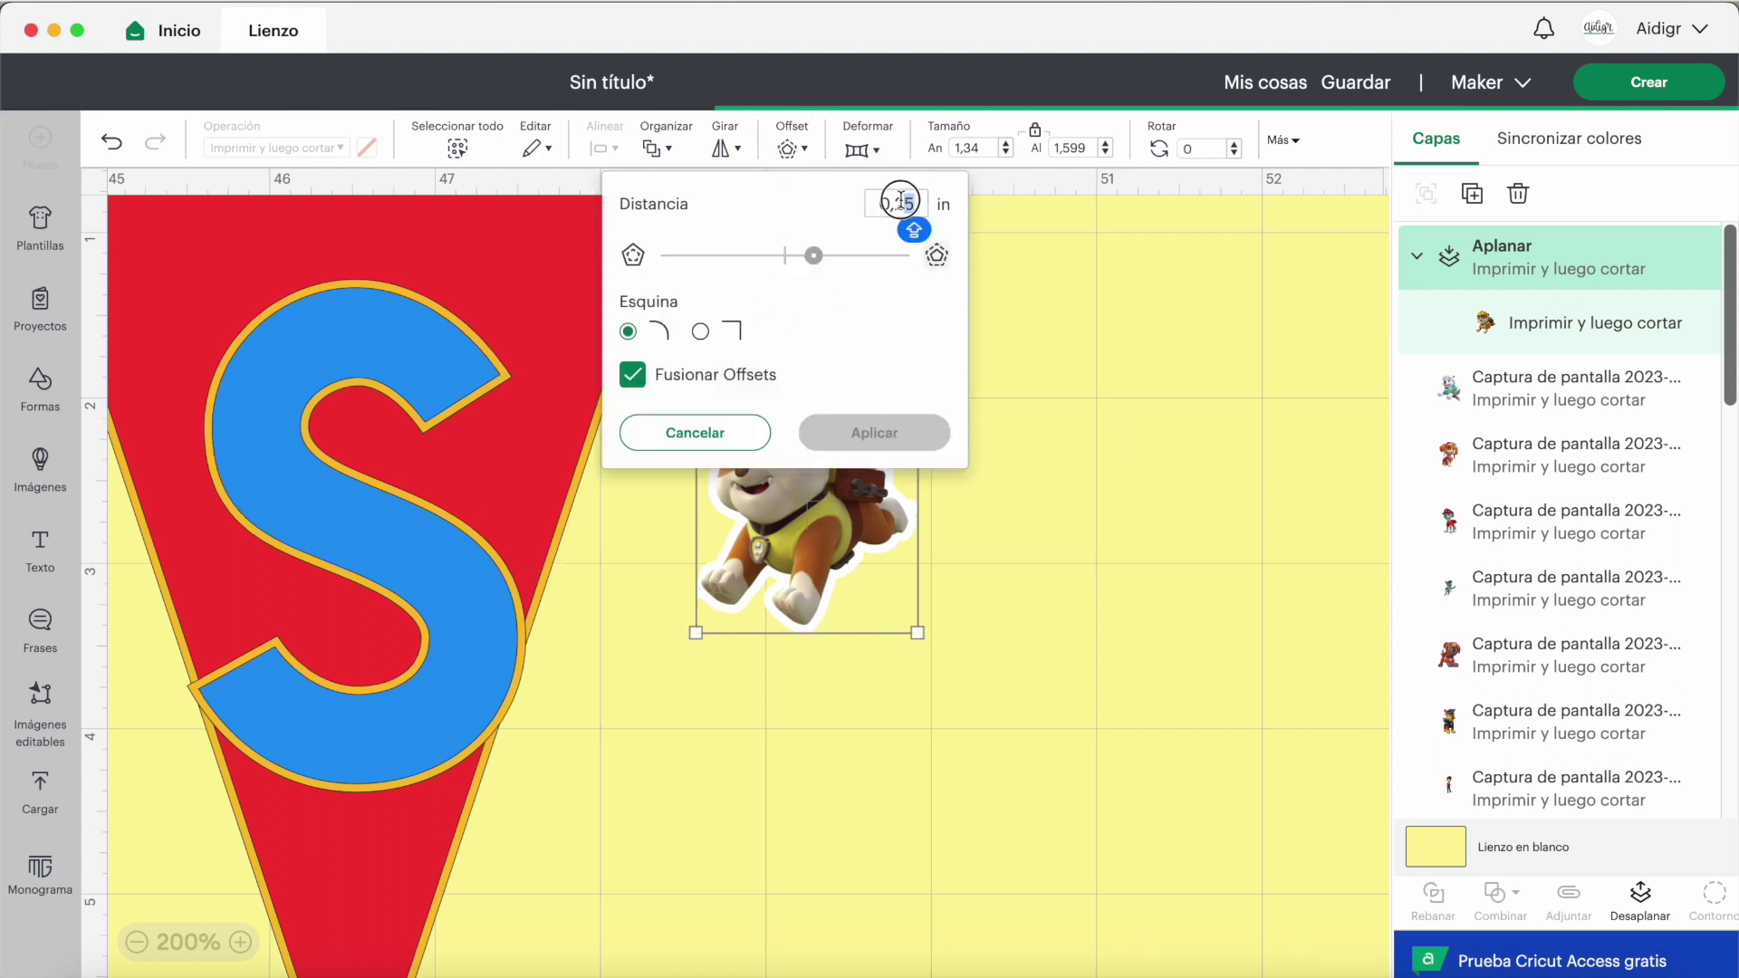
text(0)
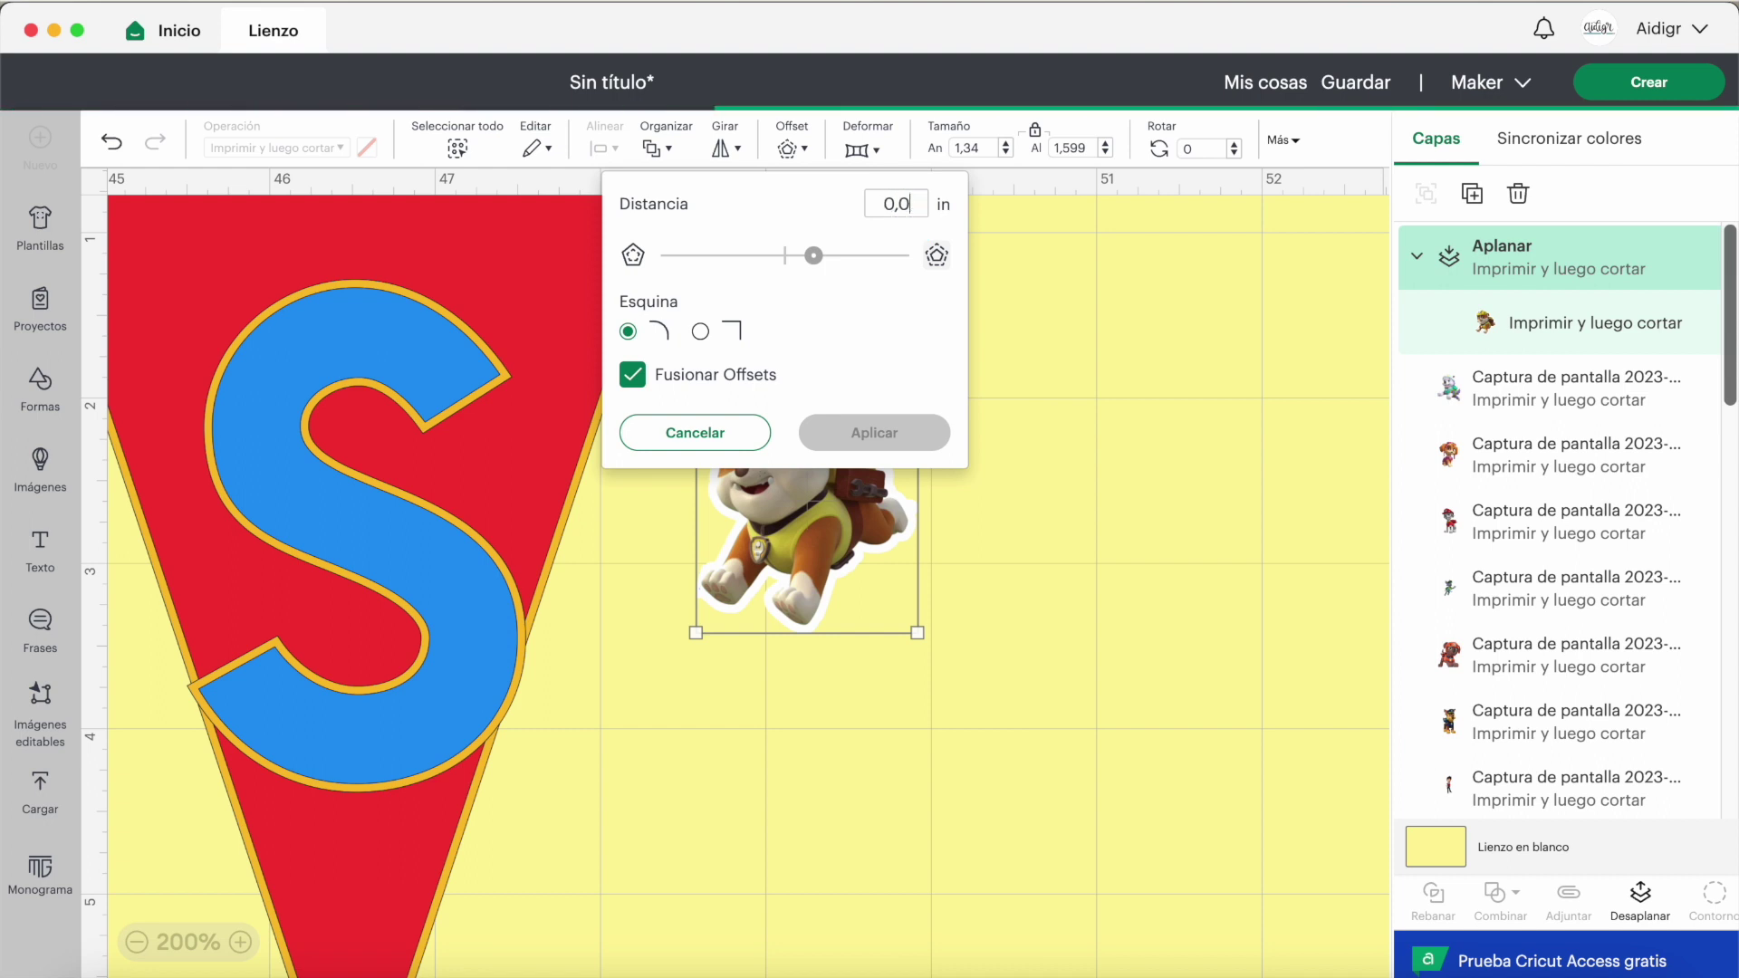
text(5)
click(637, 383)
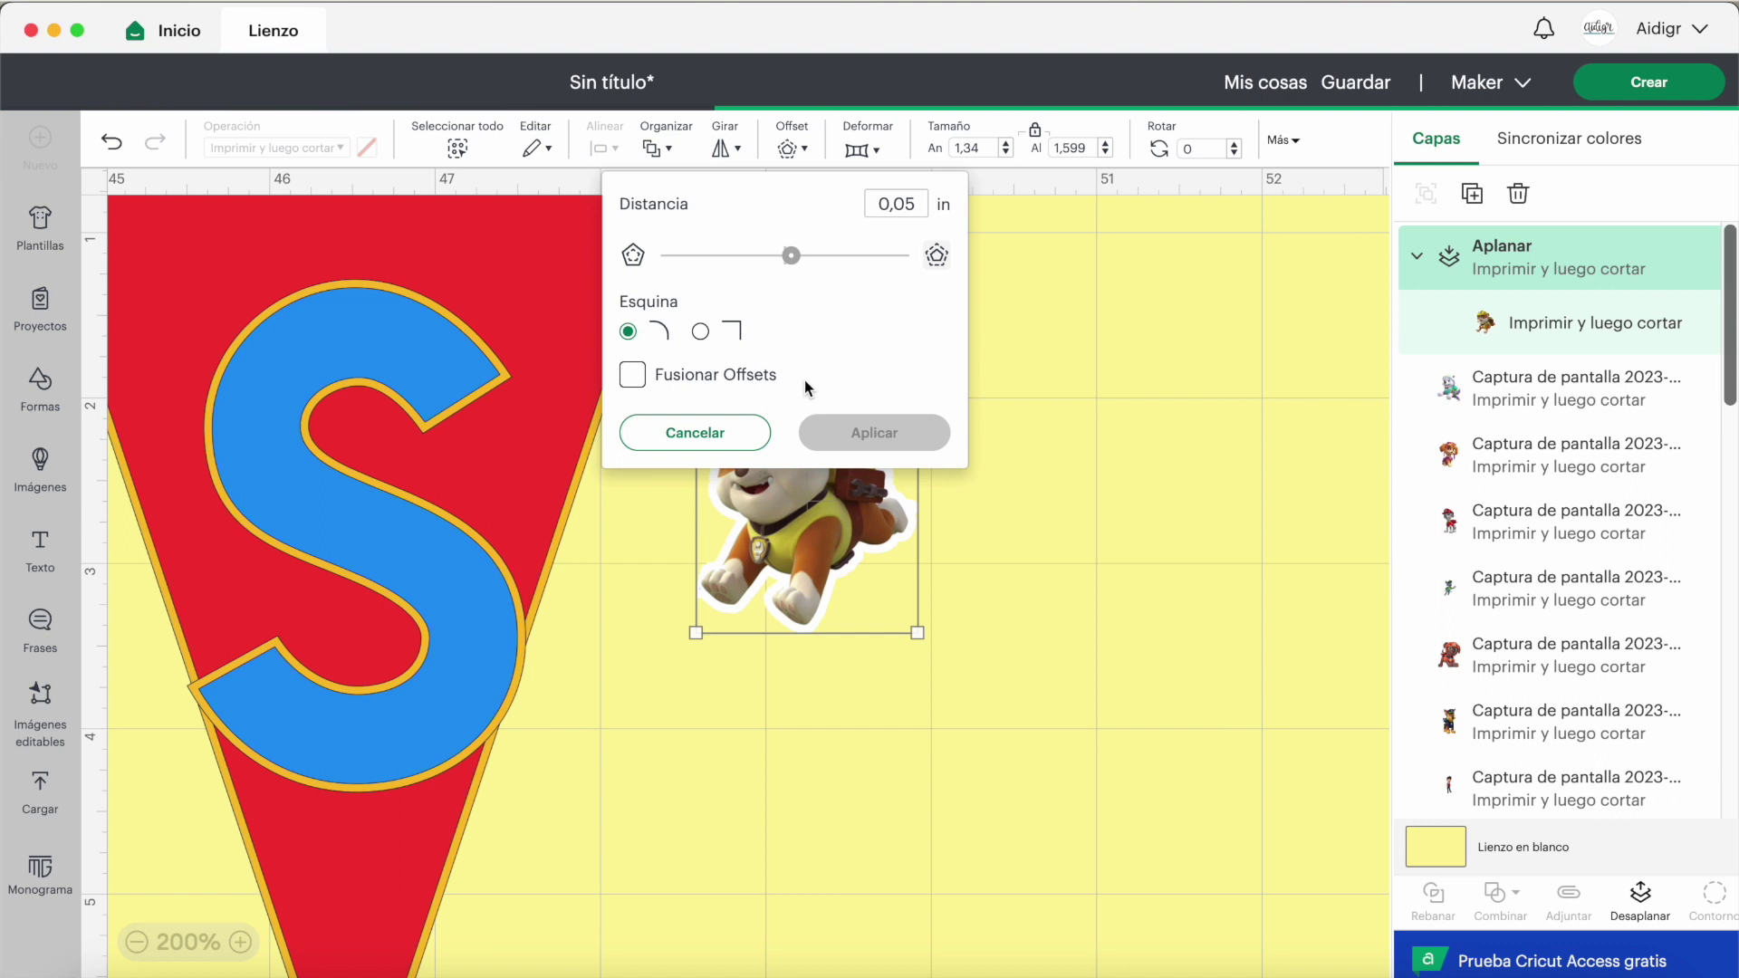
click(840, 374)
click(872, 427)
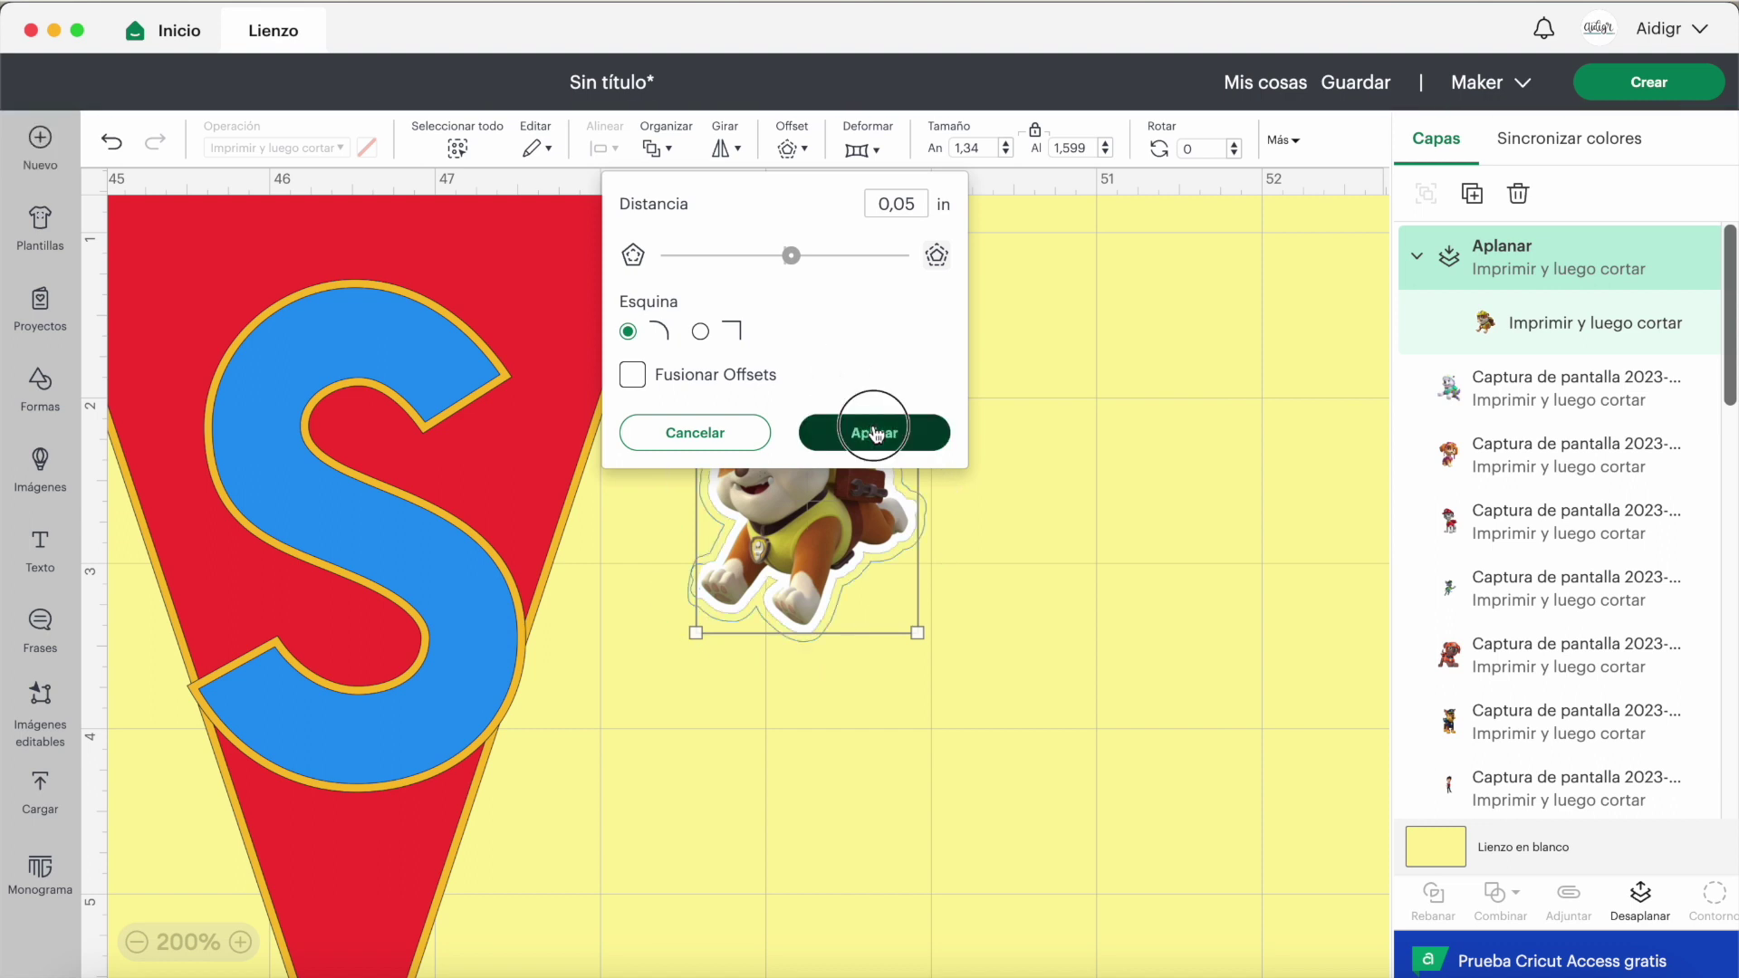
Step: Colour the puppy's two new offsets golden yellow like the letter outlines and delete the smaller one
click(367, 147)
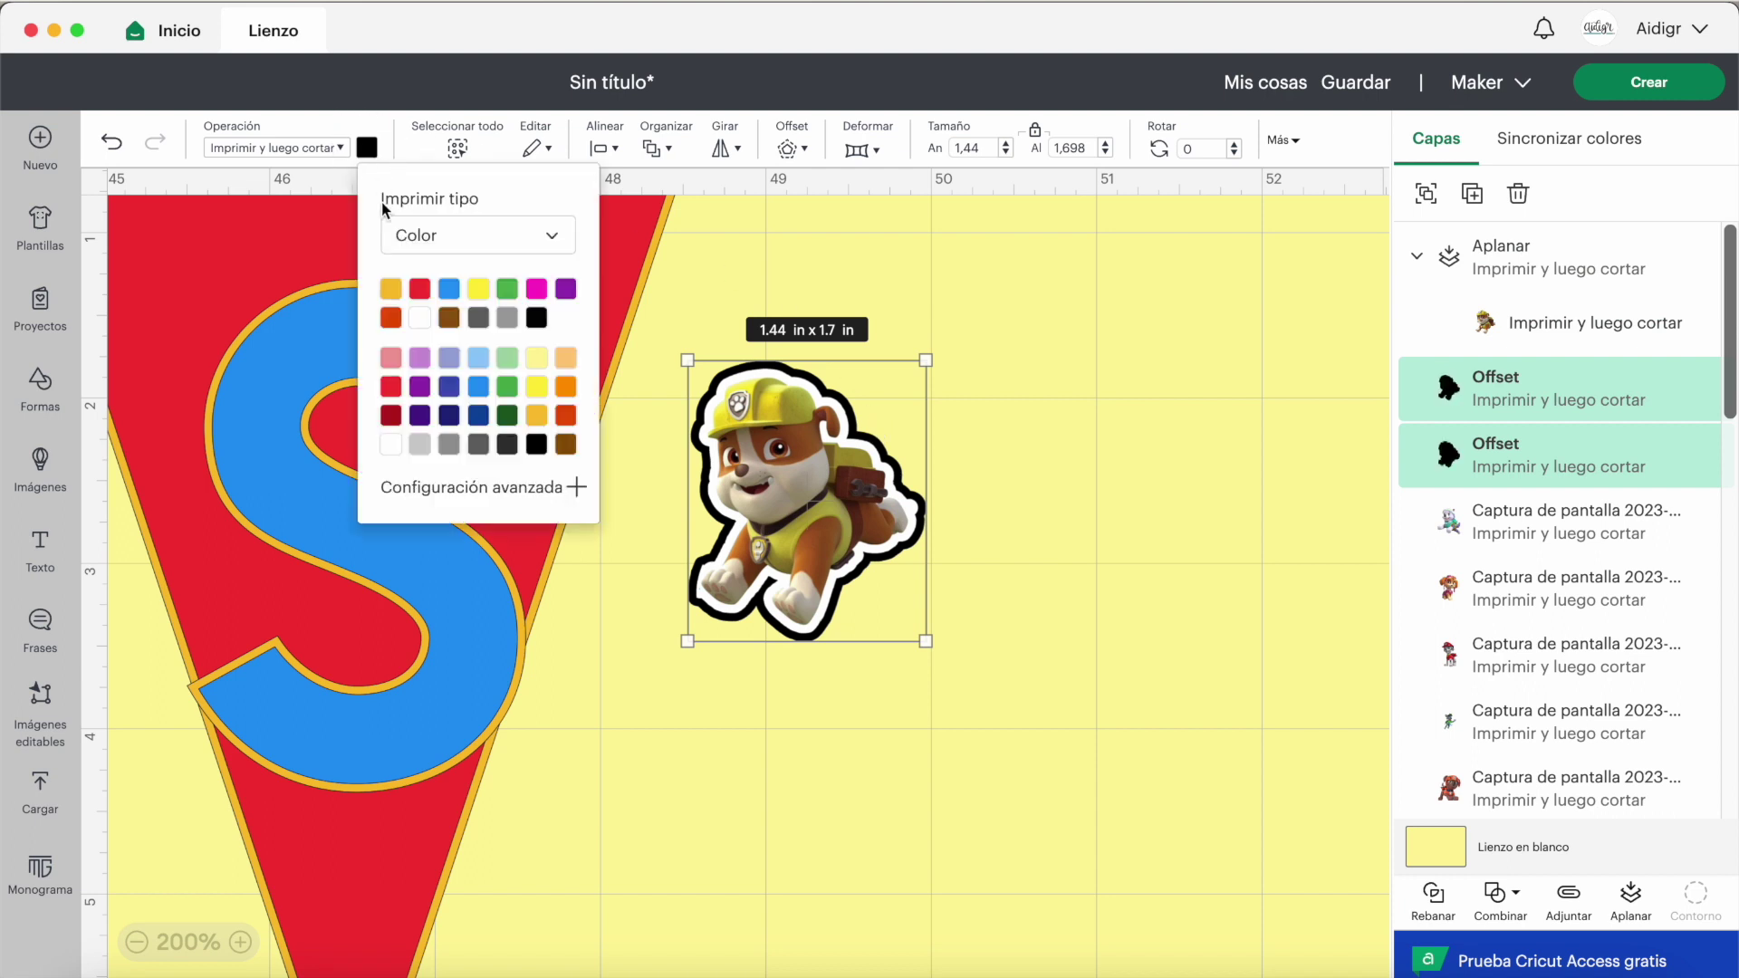
click(392, 289)
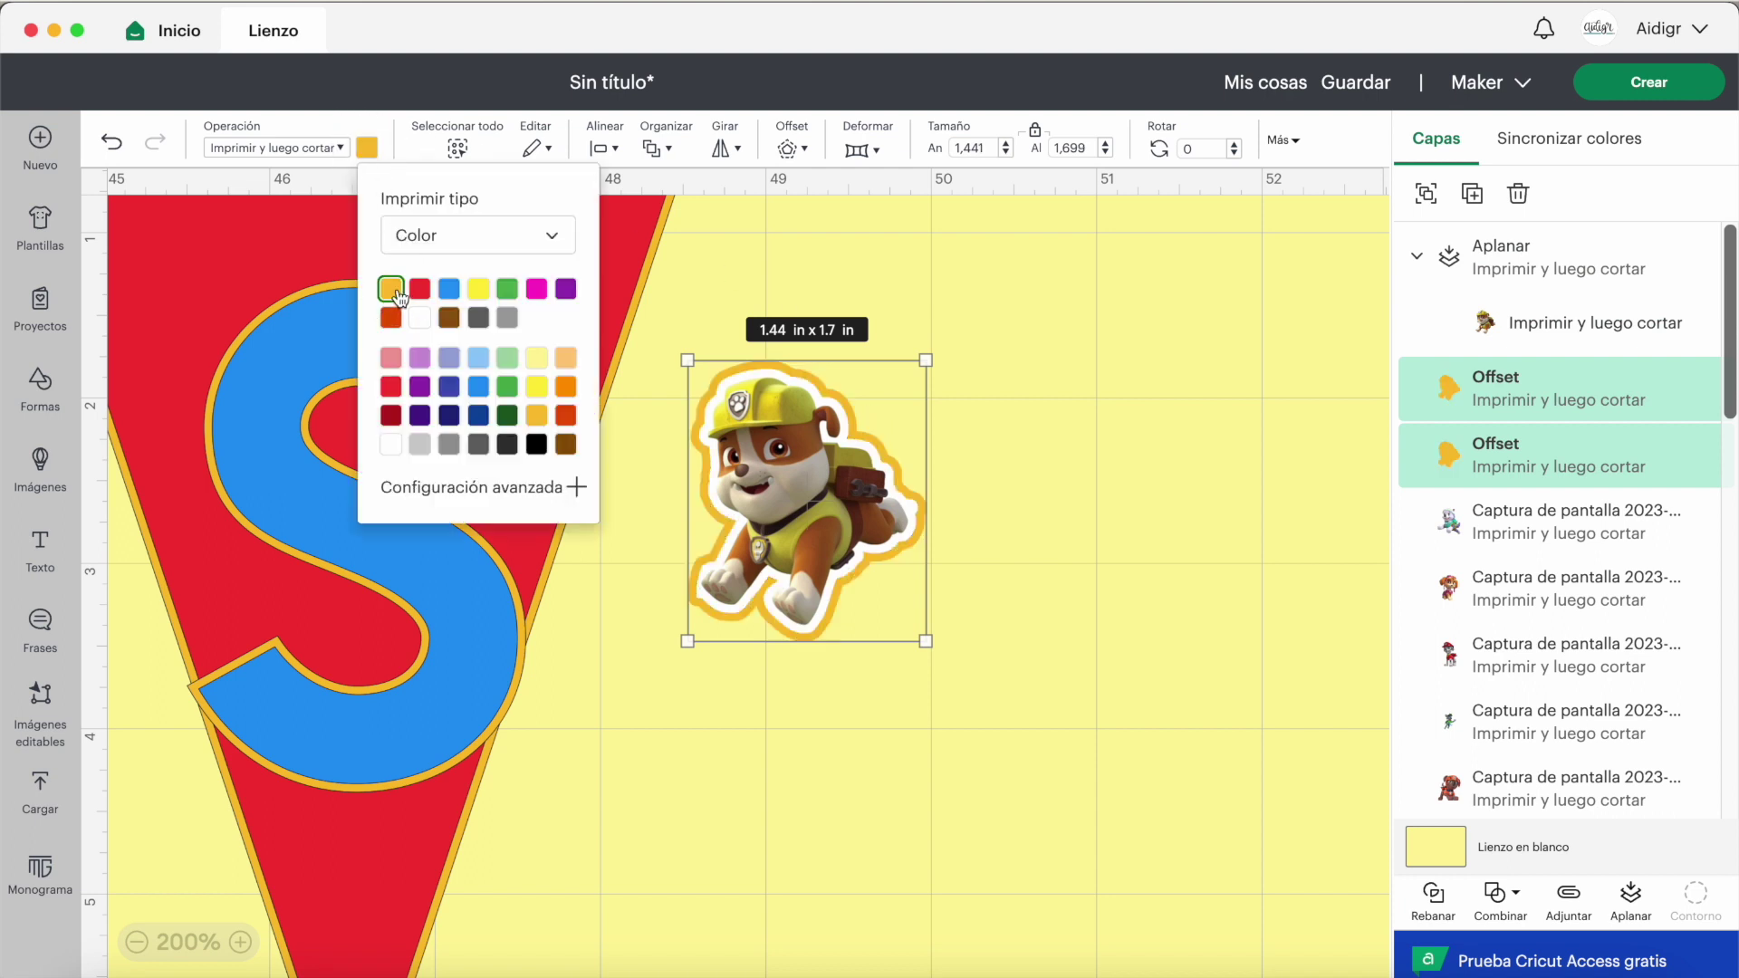
click(1509, 400)
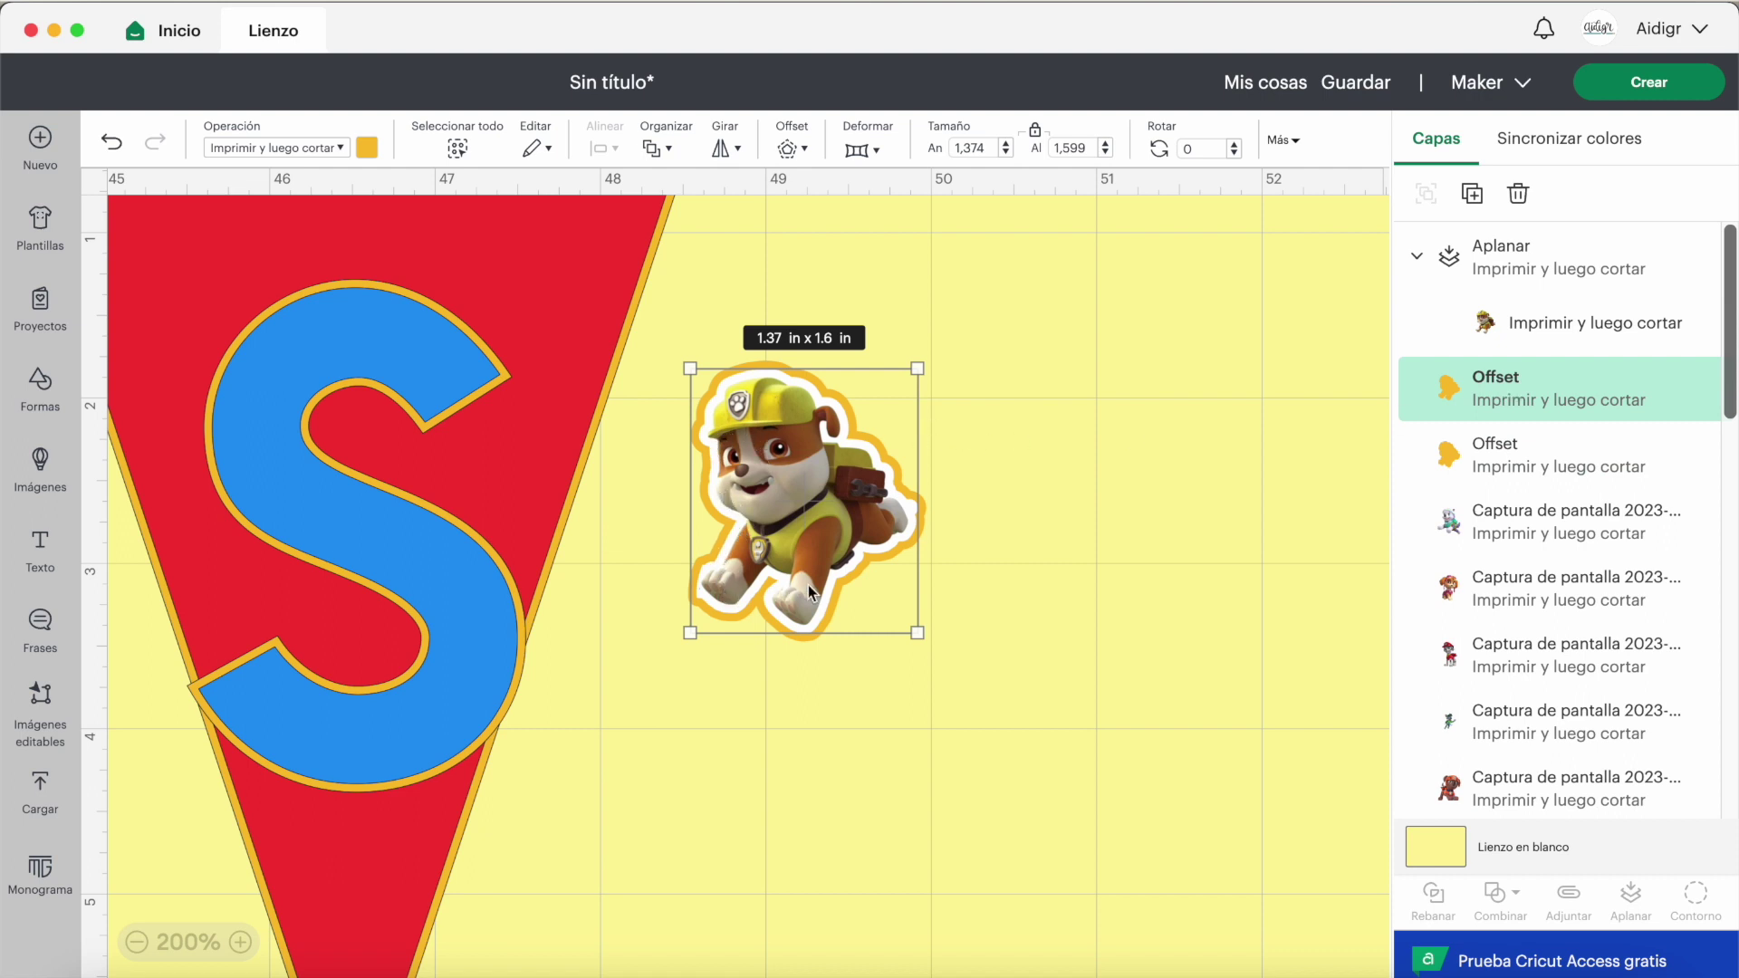
click(1558, 471)
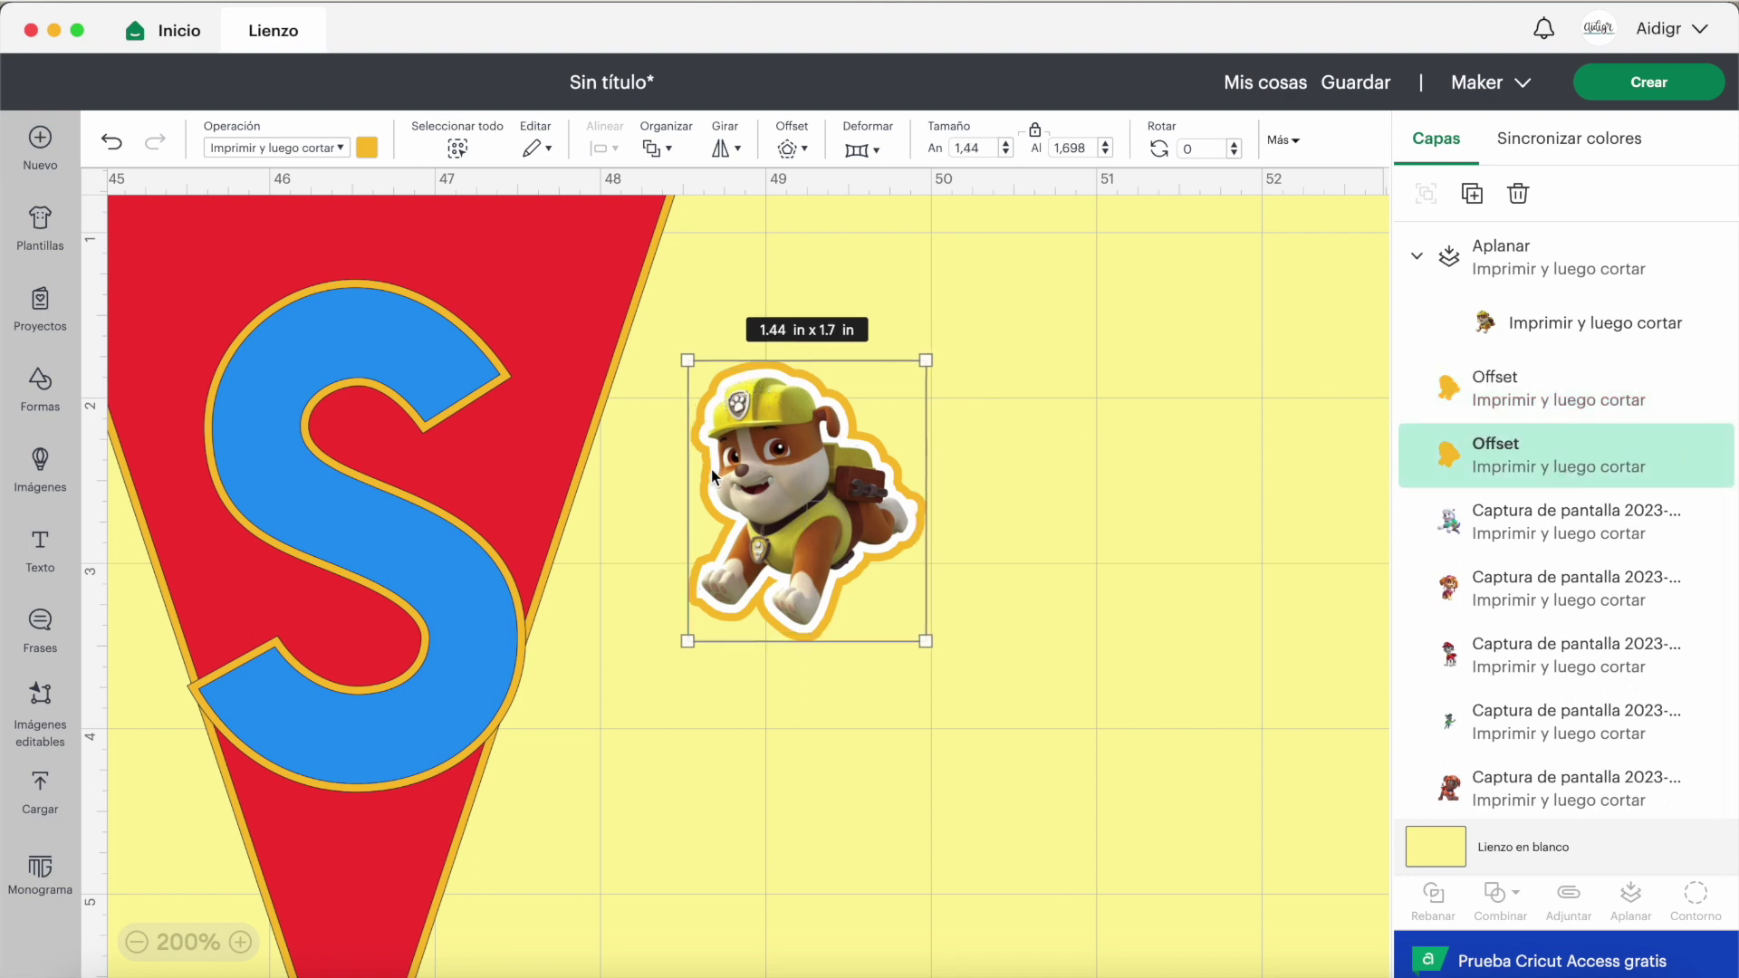
click(1513, 412)
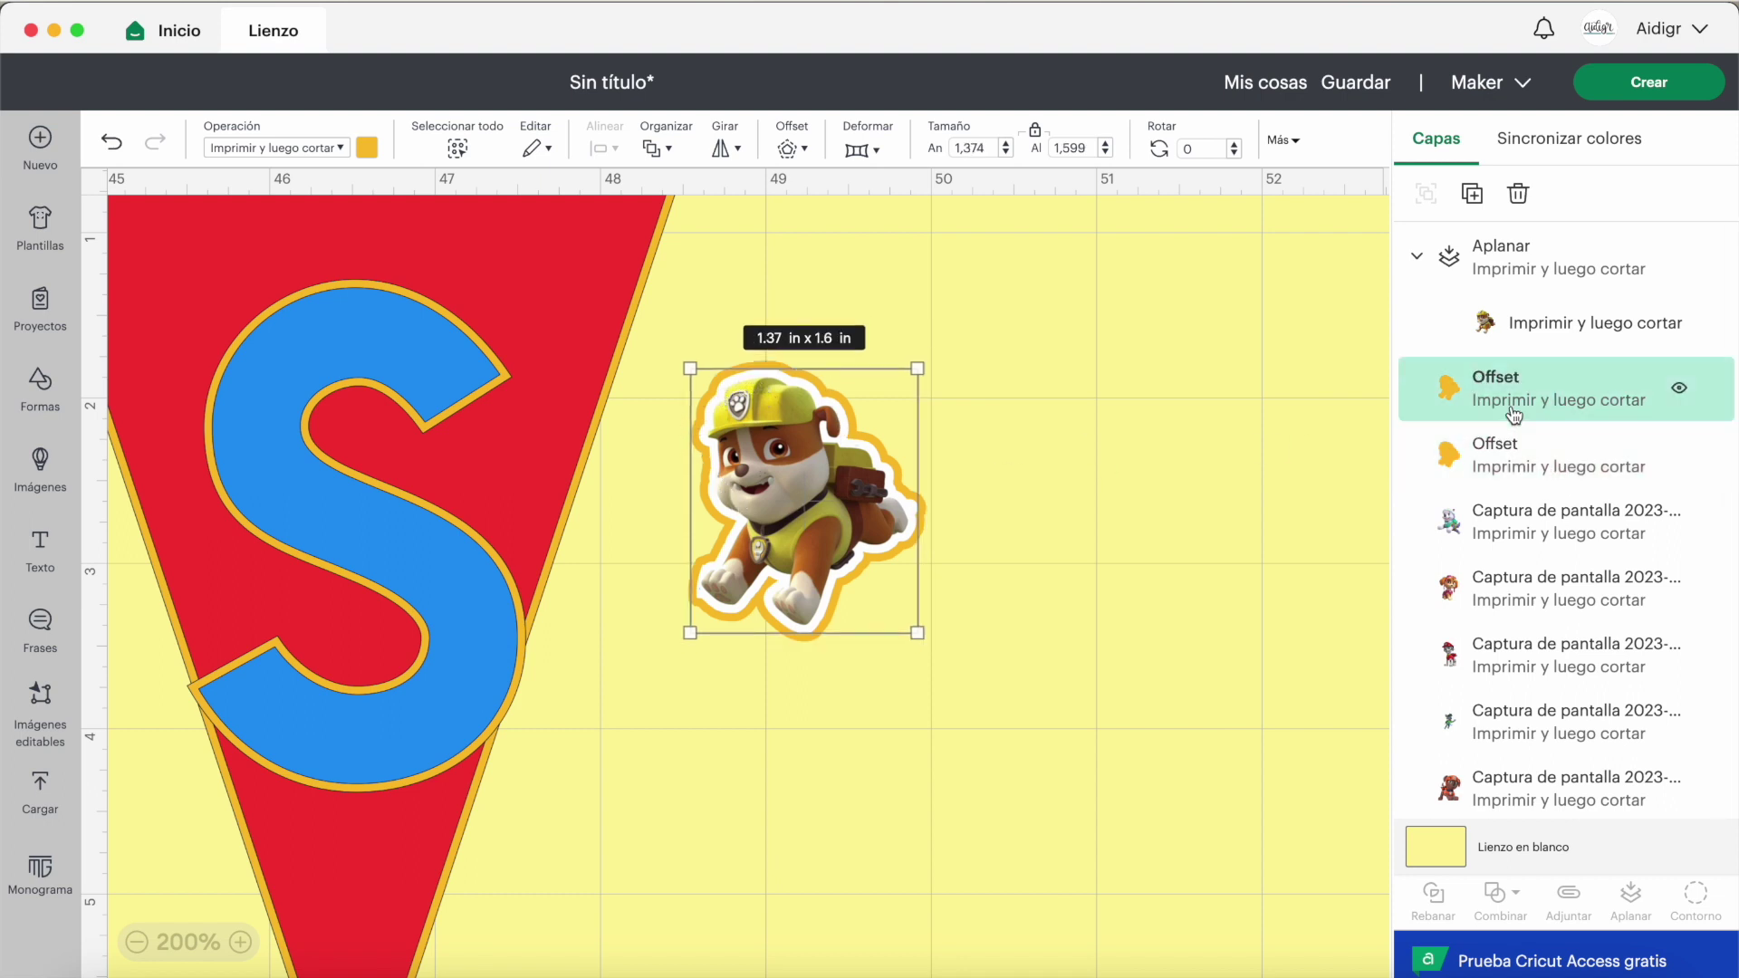
key(Delete)
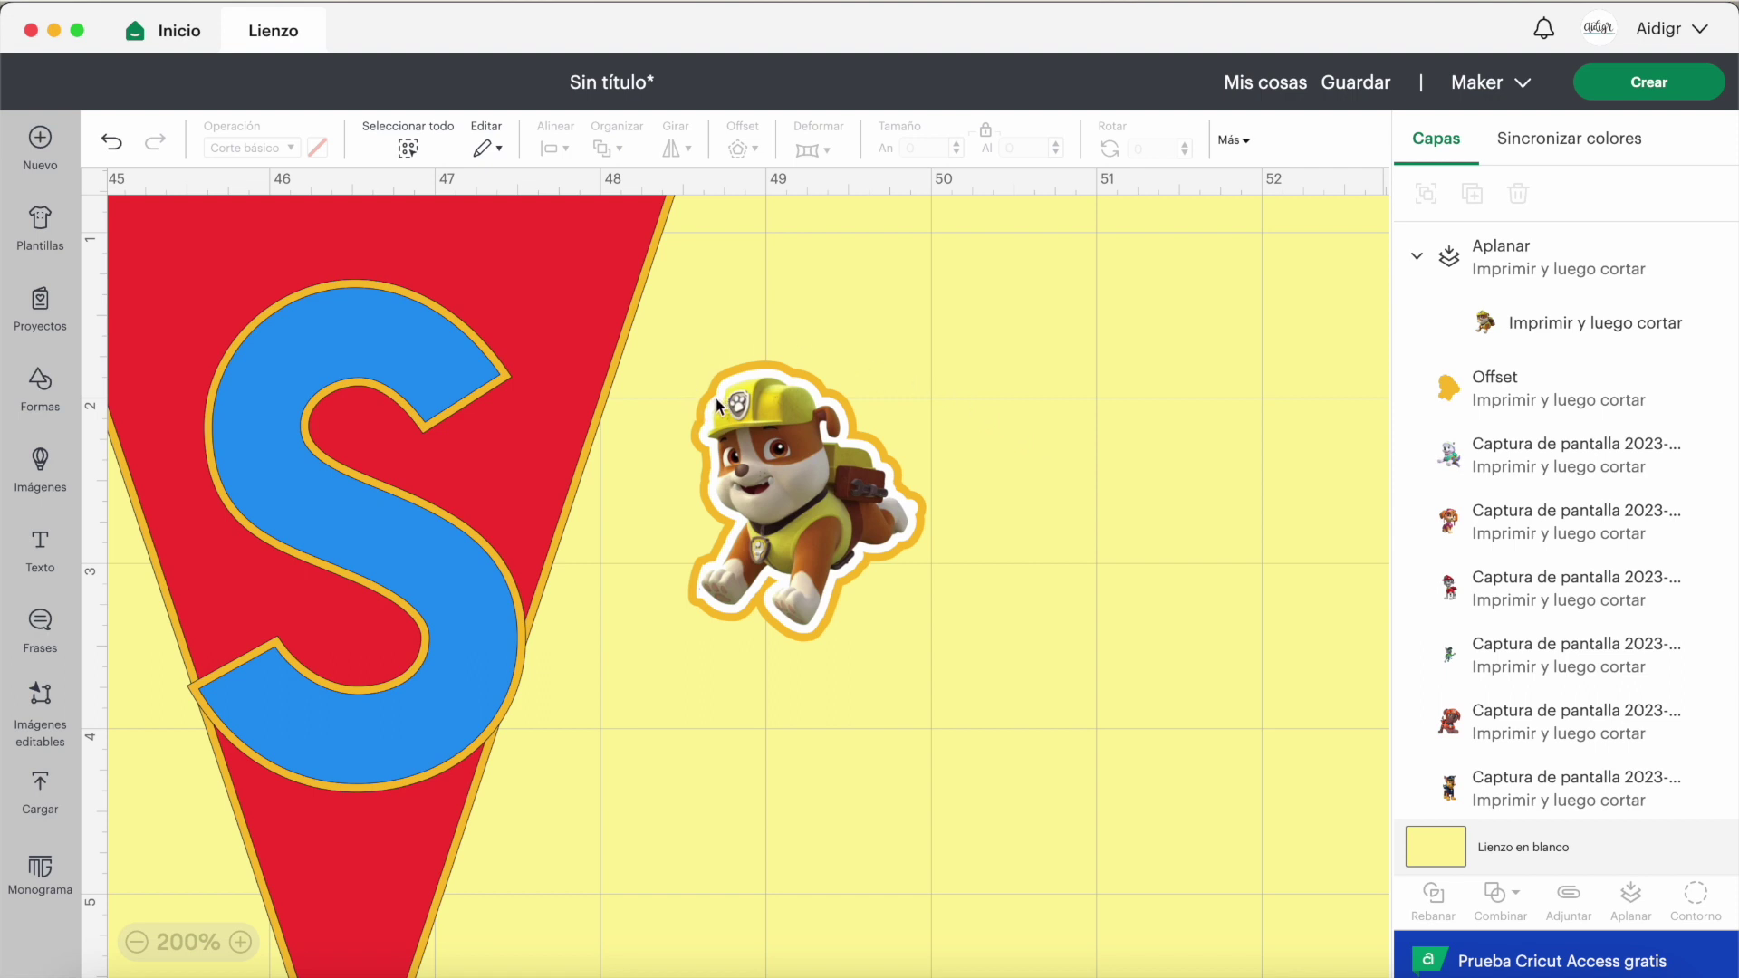
Step: Group the flattened puppy and its golden offset with the S pennant
click(1497, 413)
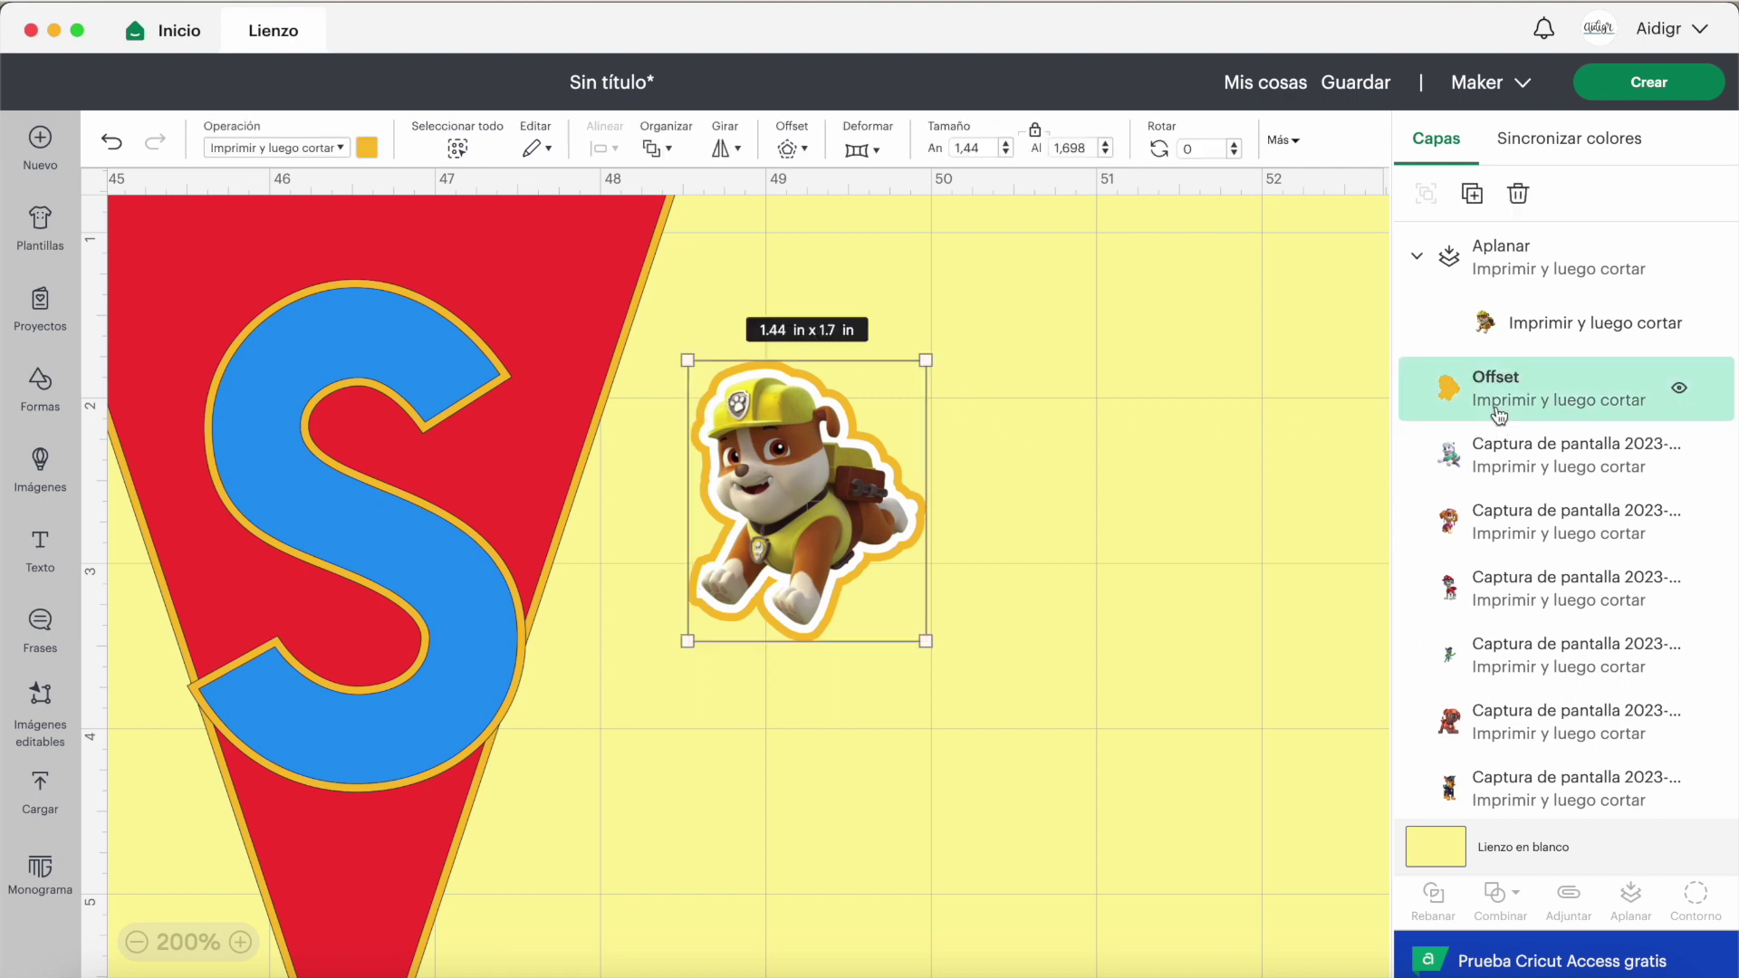
shift+click(1503, 274)
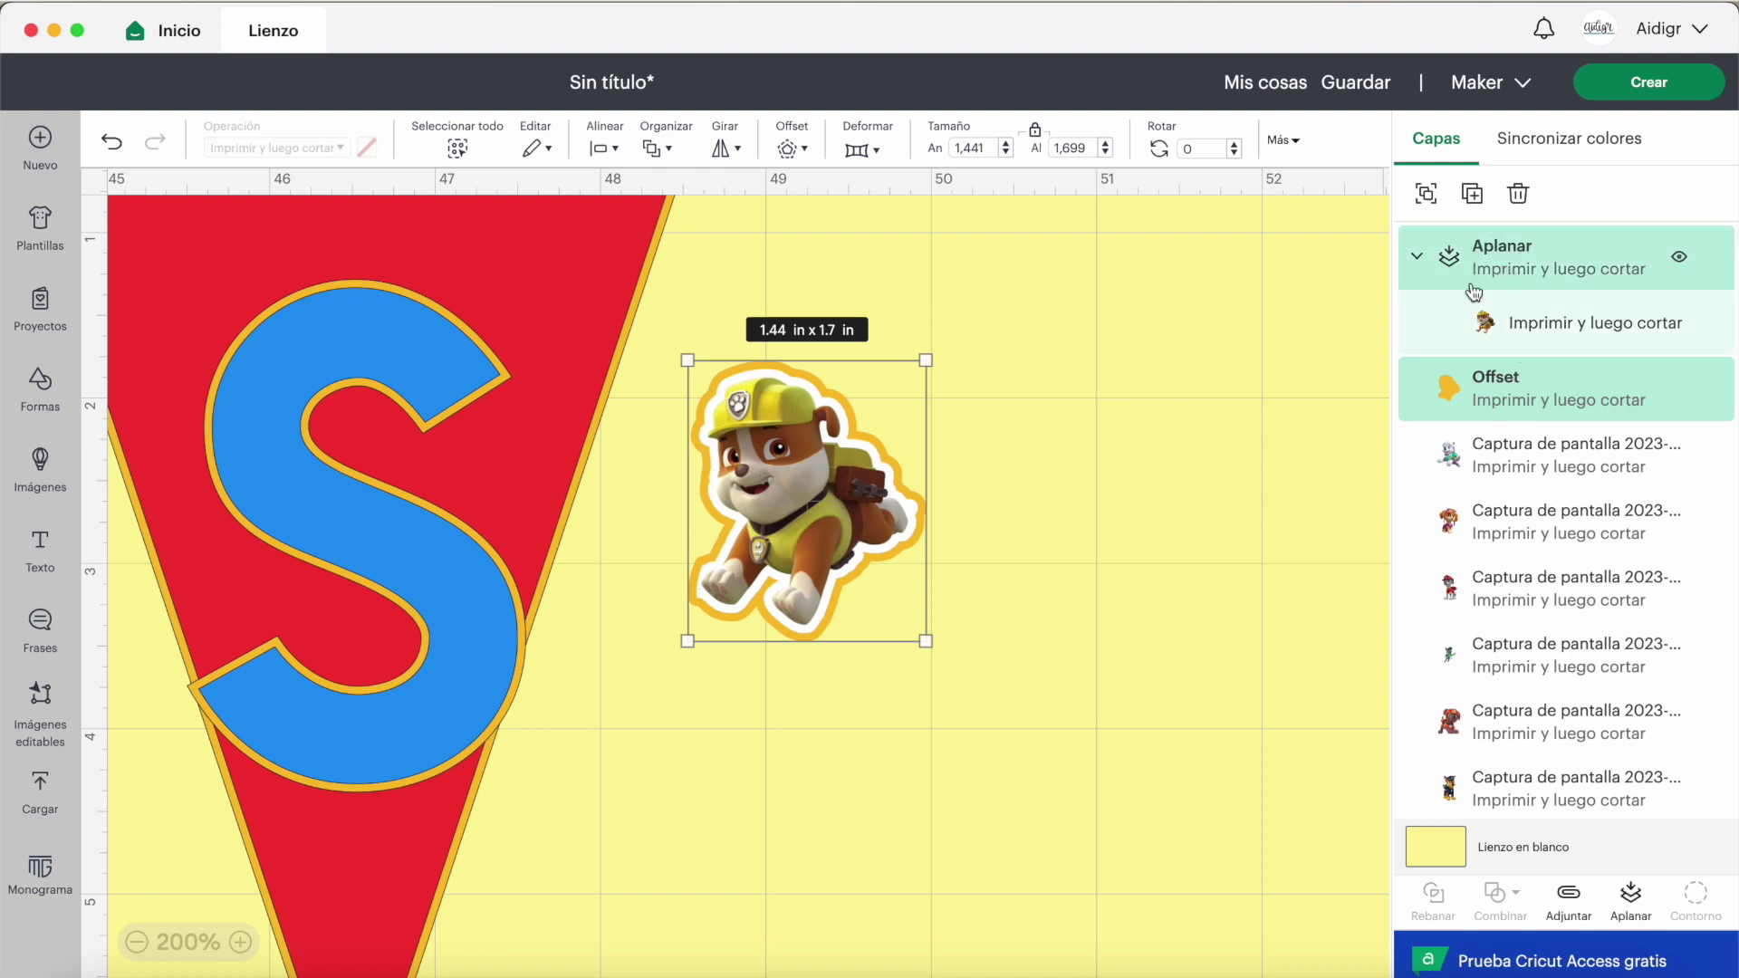
click(466, 498)
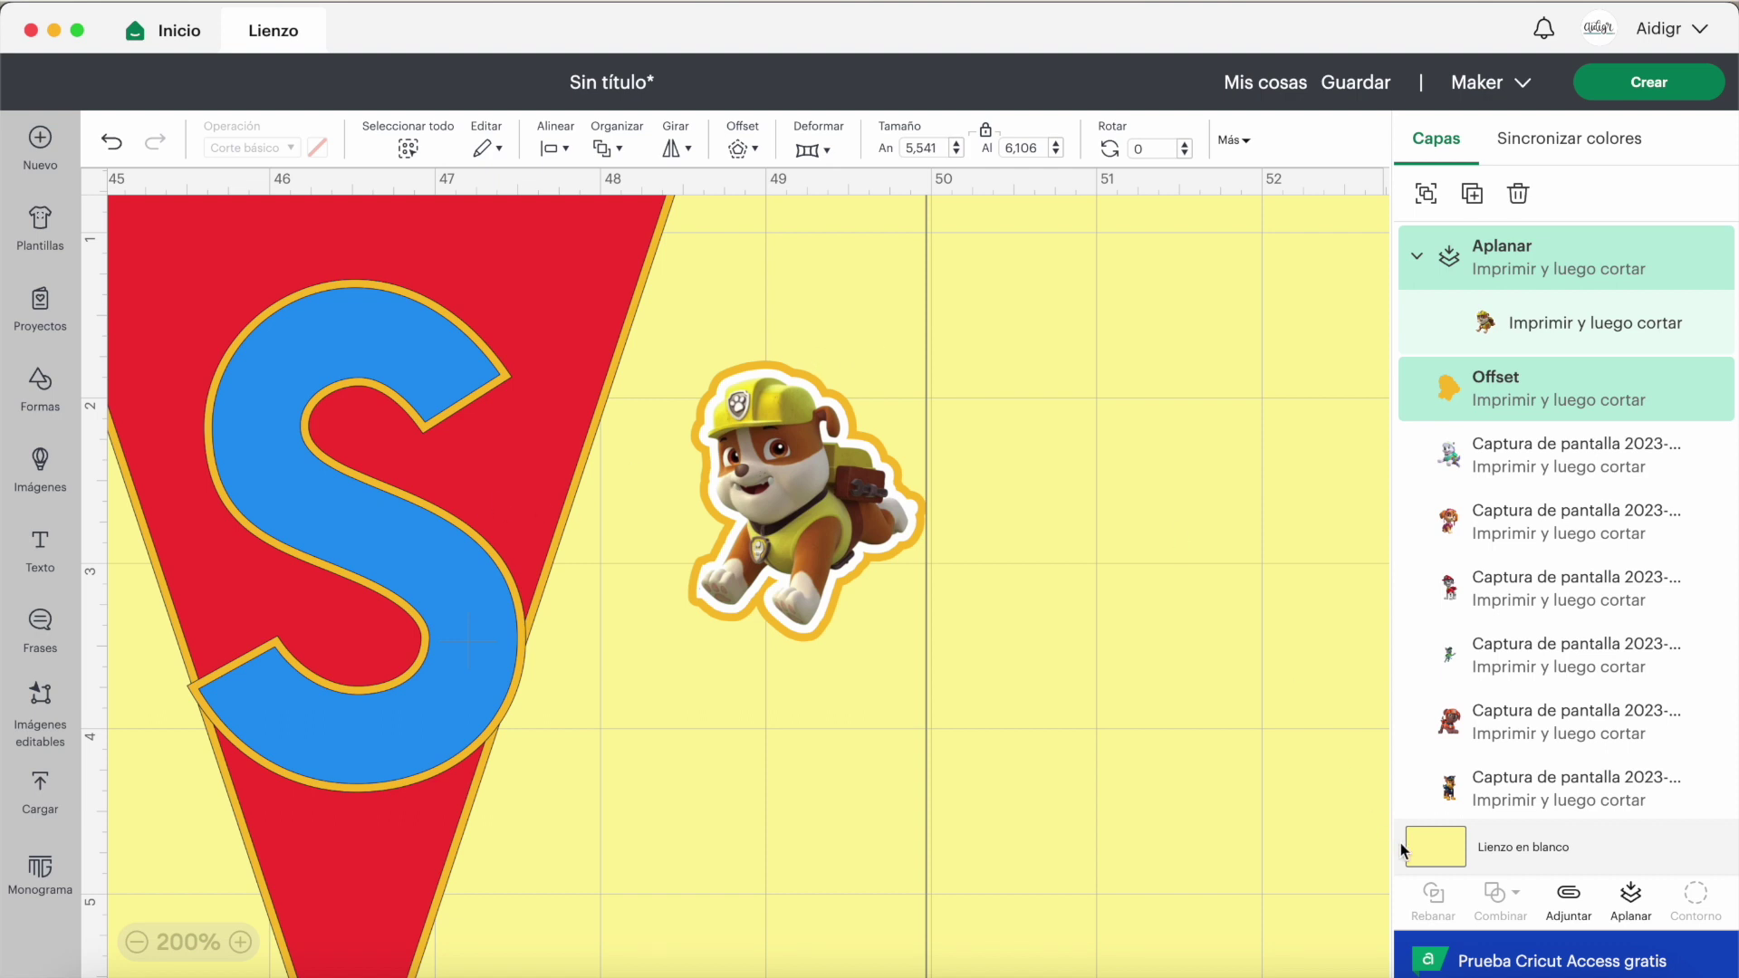
click(1433, 202)
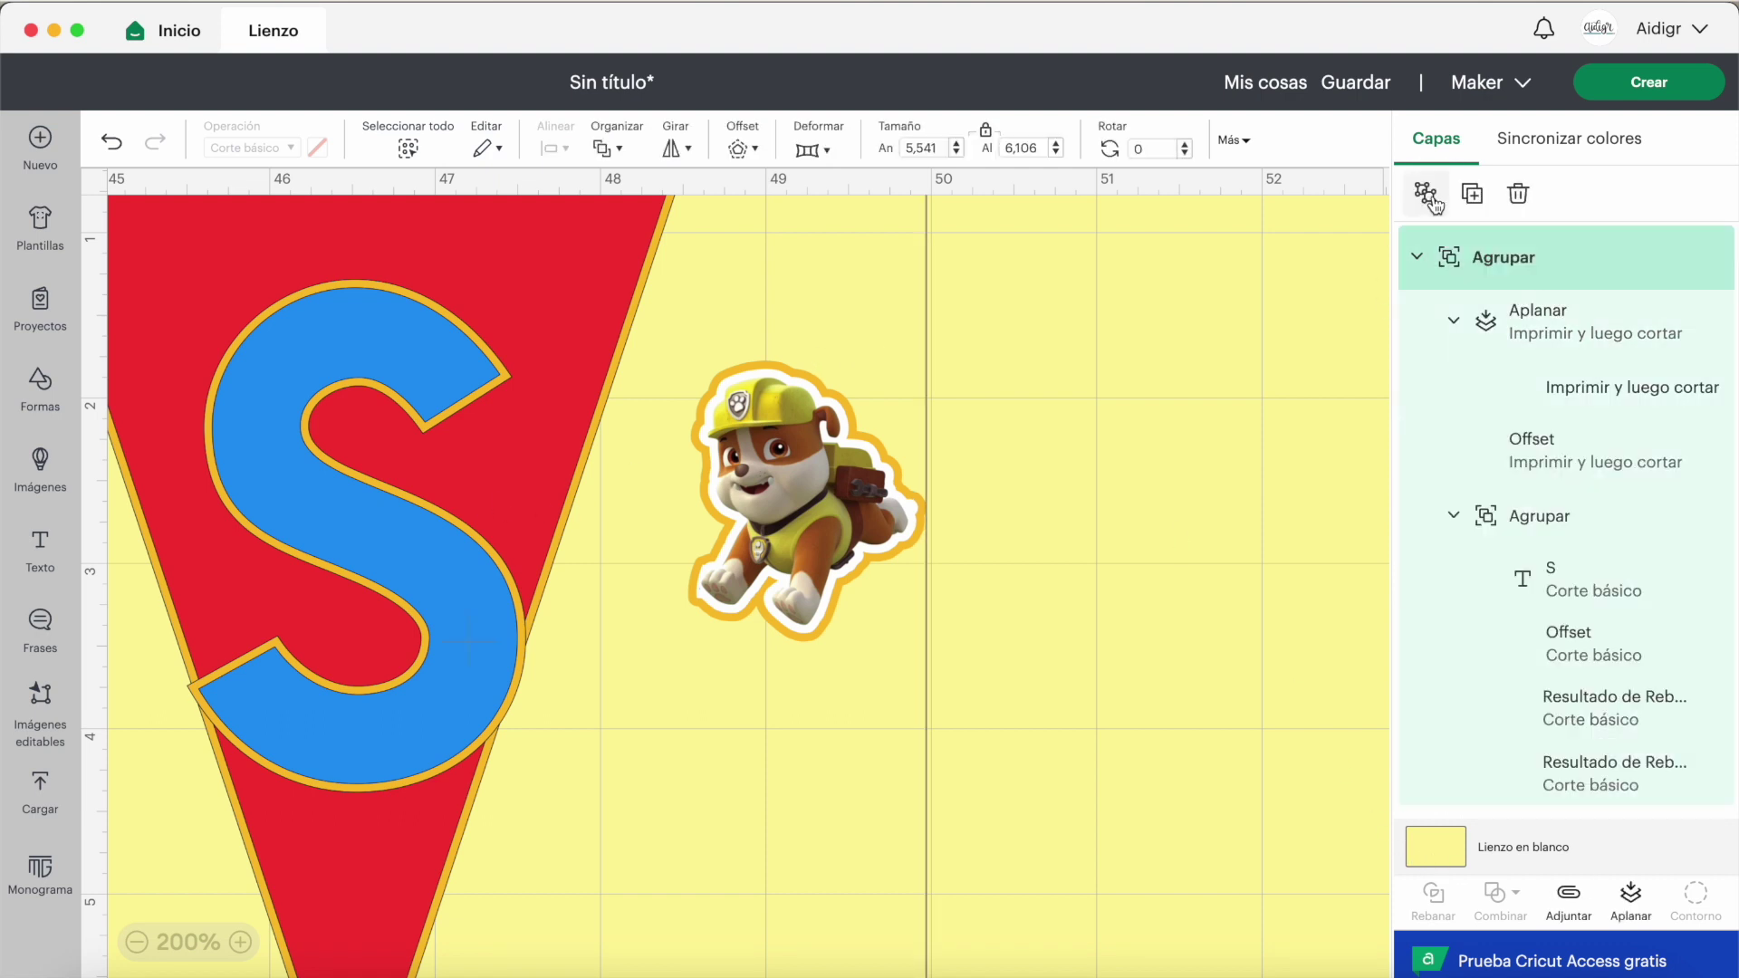
Step: Move the S pennant's layers out of the nested group into the main group, and place the outlined puppy over the S's upper curve
click(1544, 328)
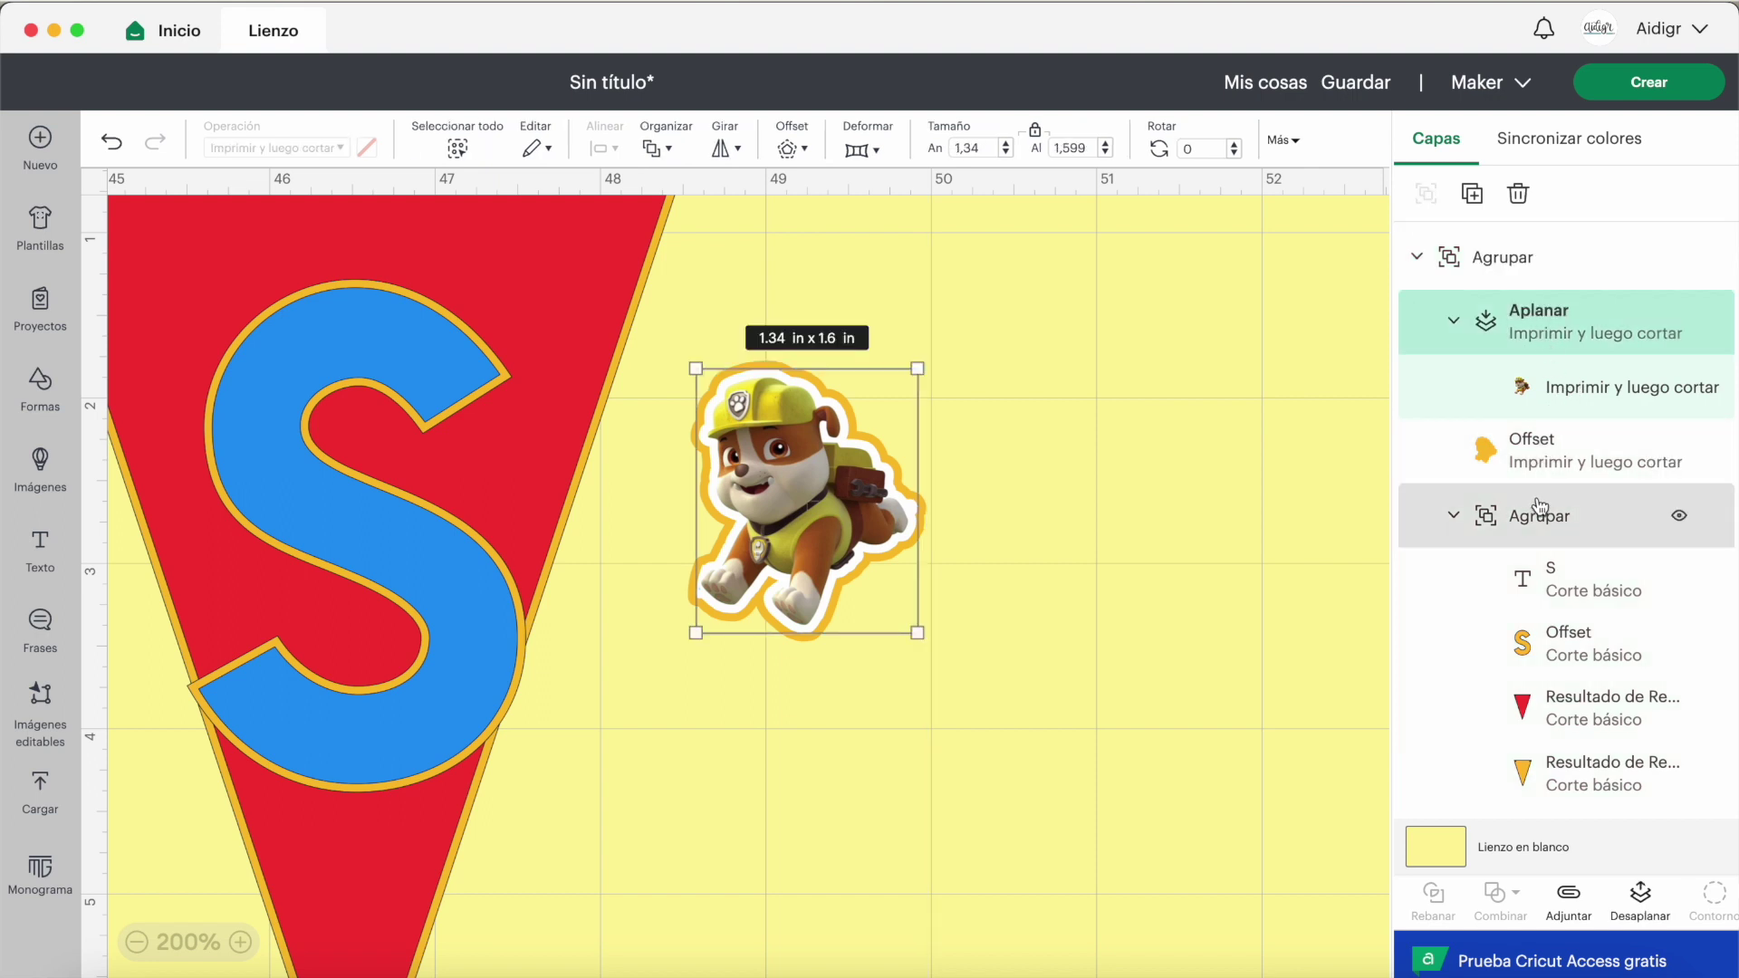
drag(1558, 576, 1537, 489)
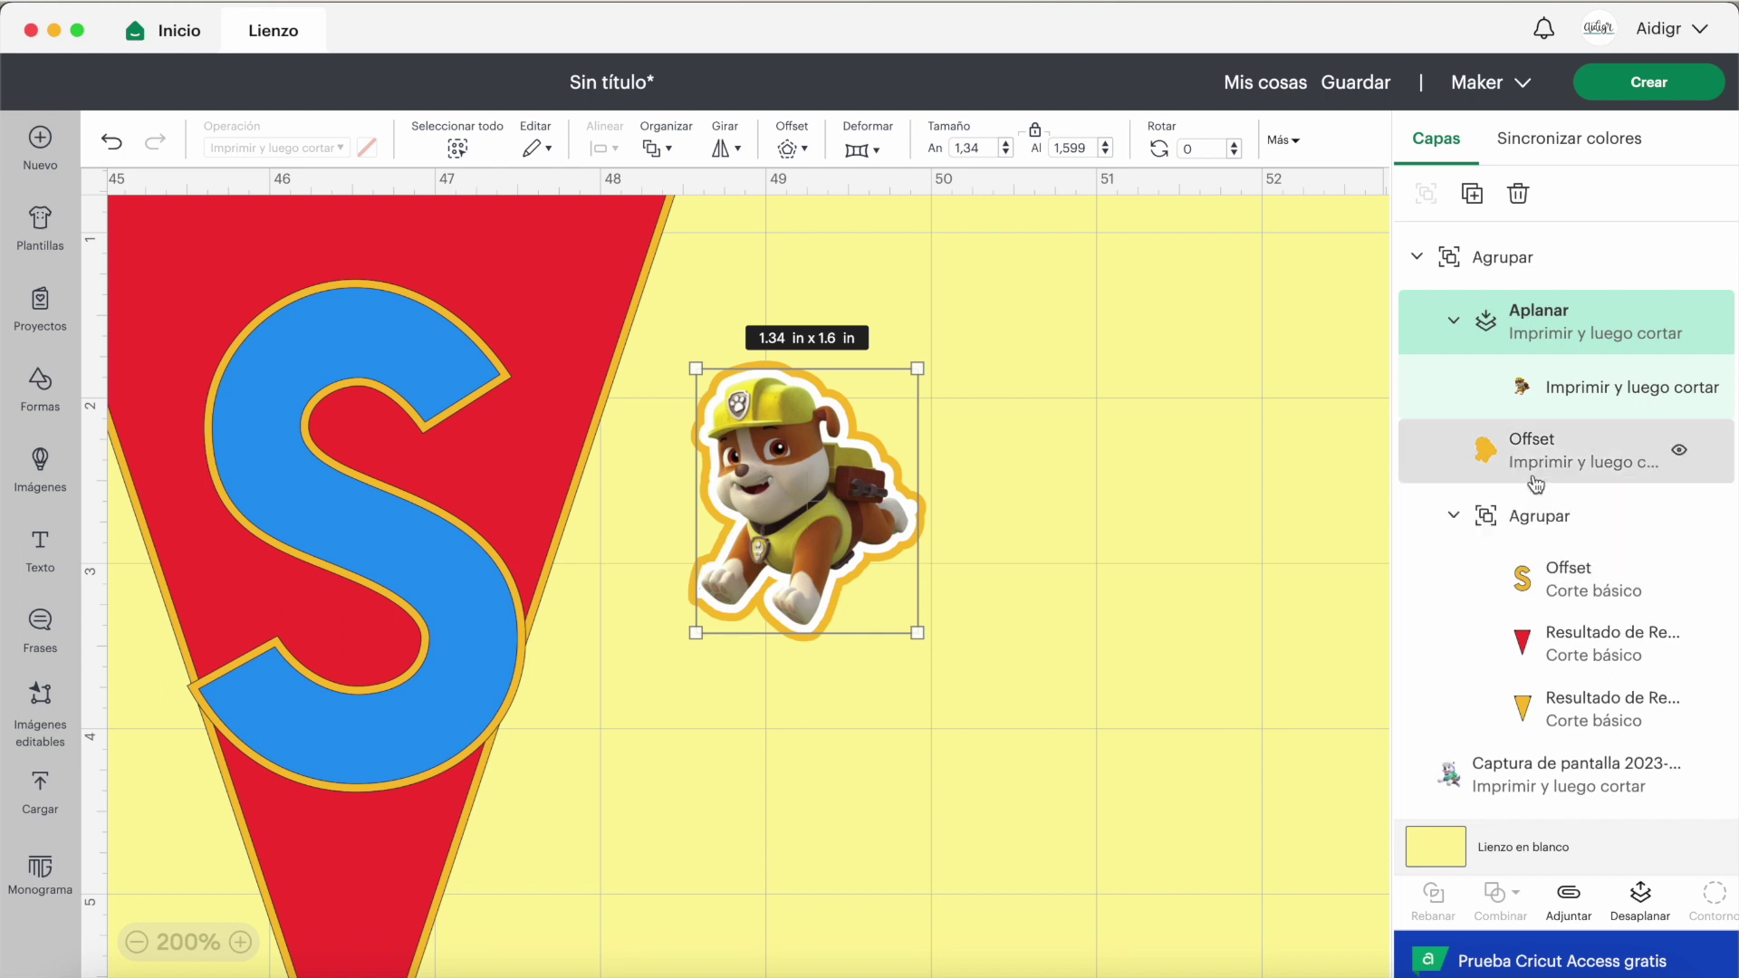
drag(1565, 634, 1544, 485)
scroll(1546, 598, down, 2)
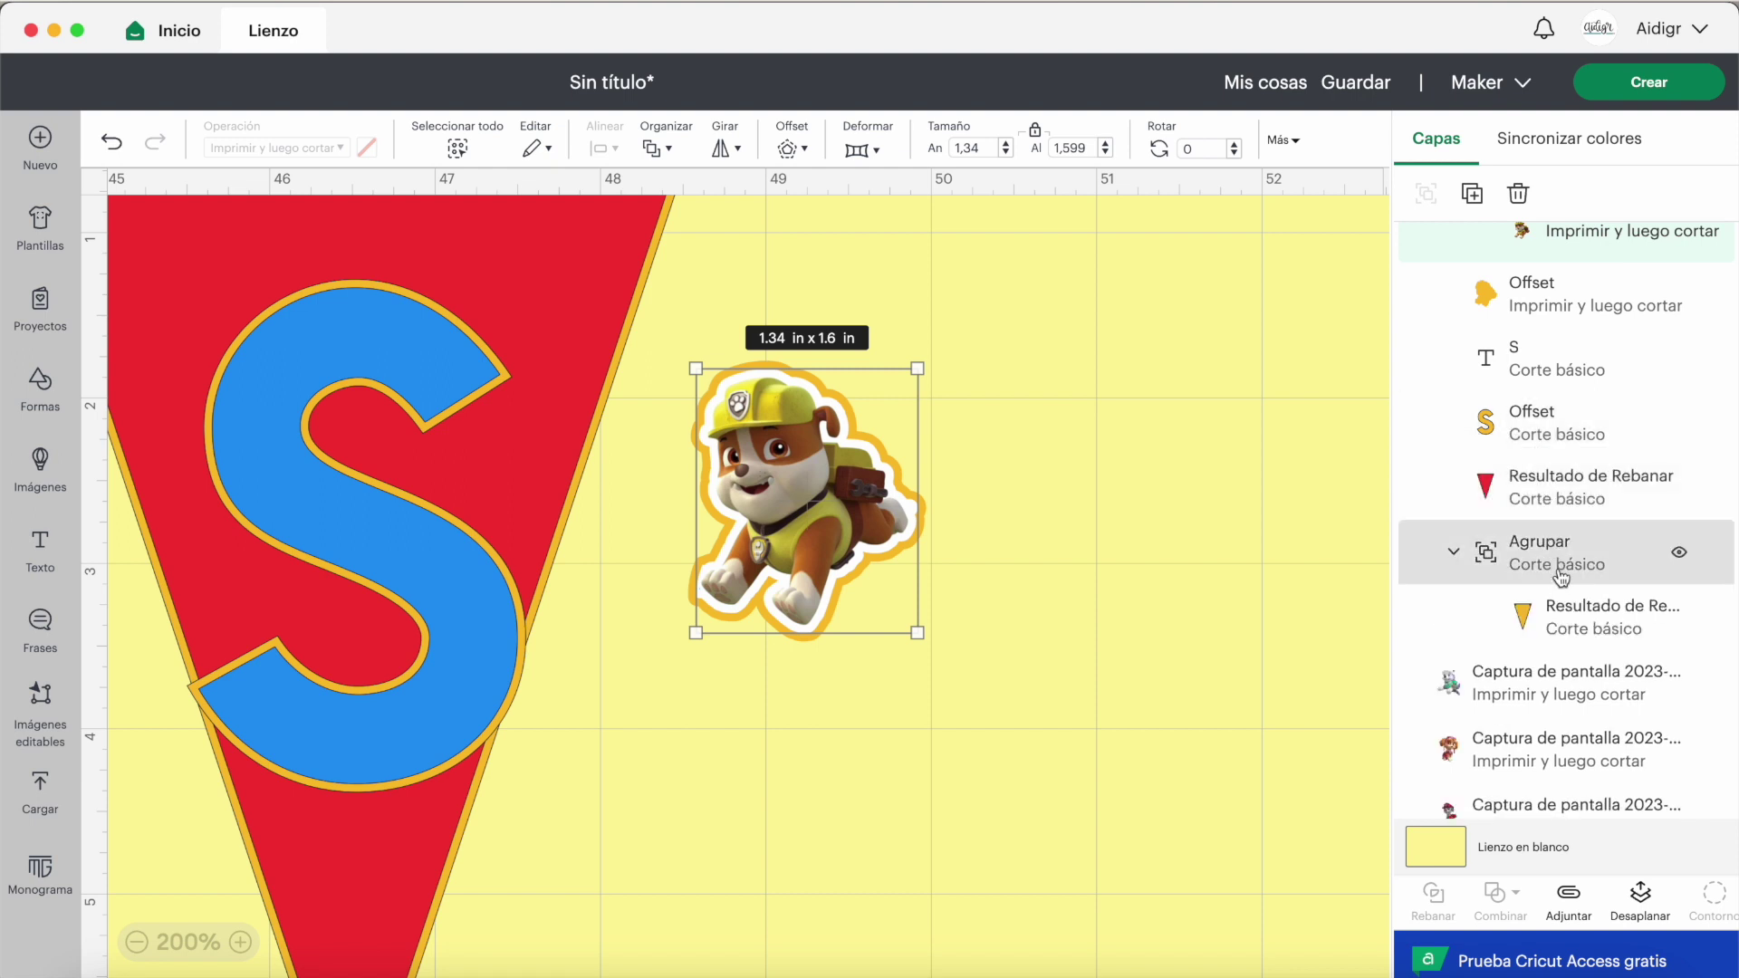
drag(1553, 610, 1514, 403)
scroll(1556, 412, up, 3)
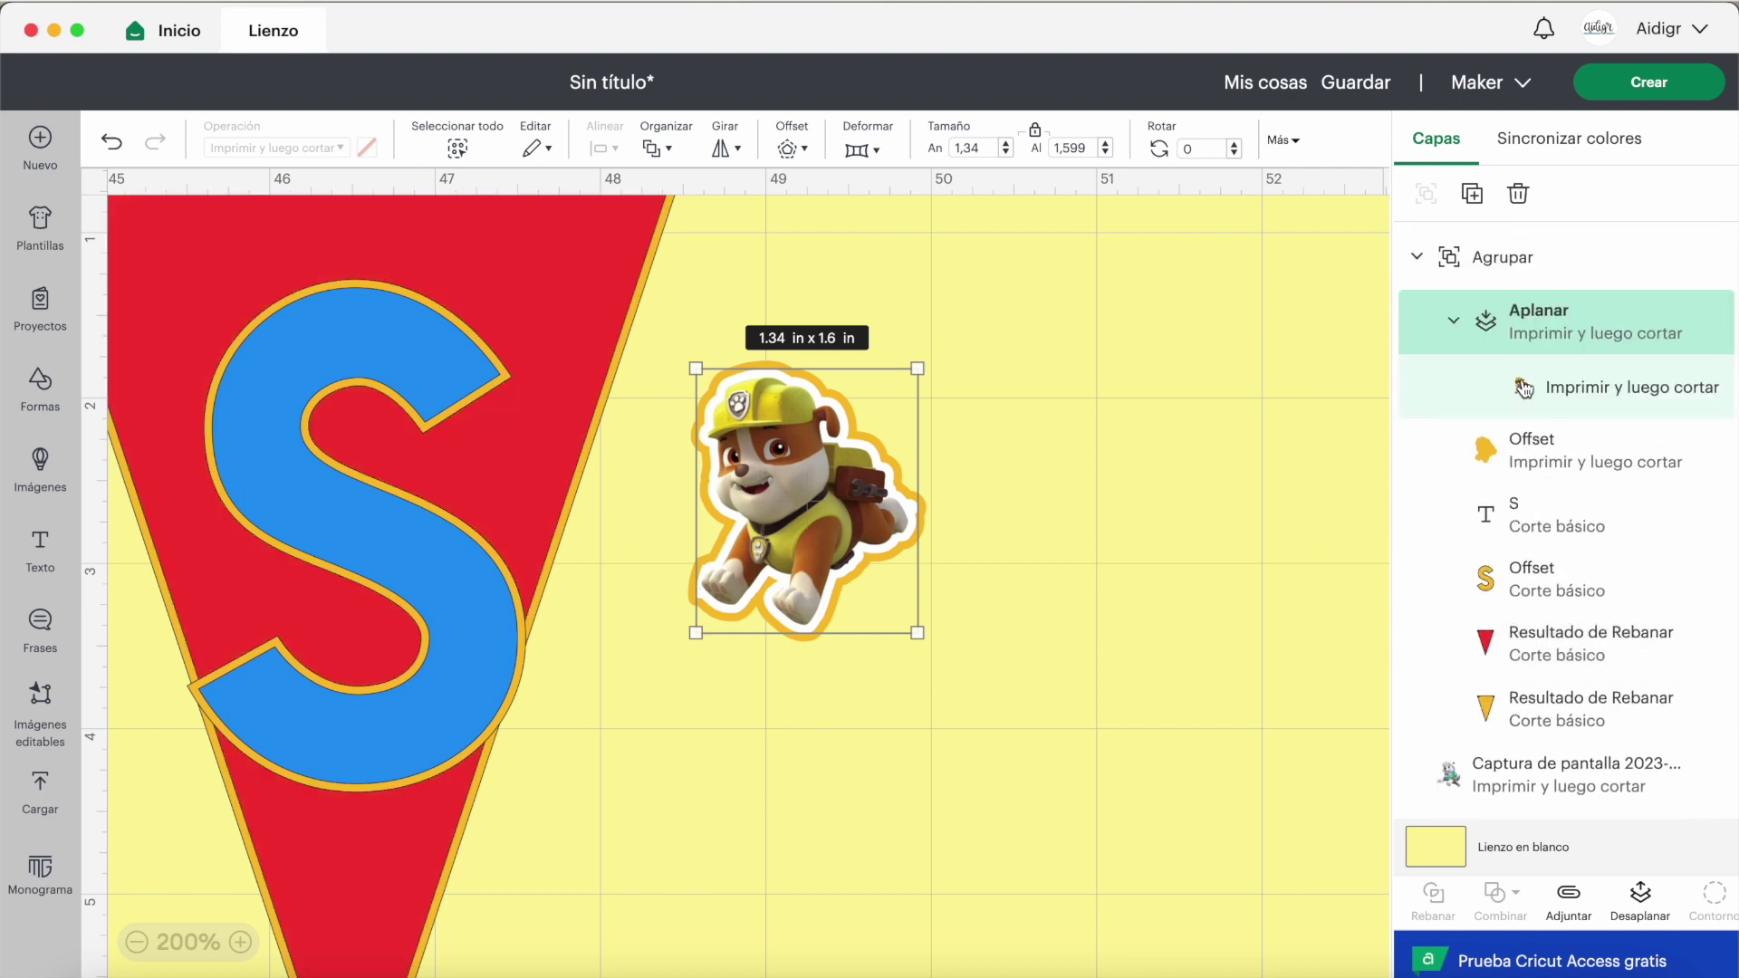
click(1532, 453)
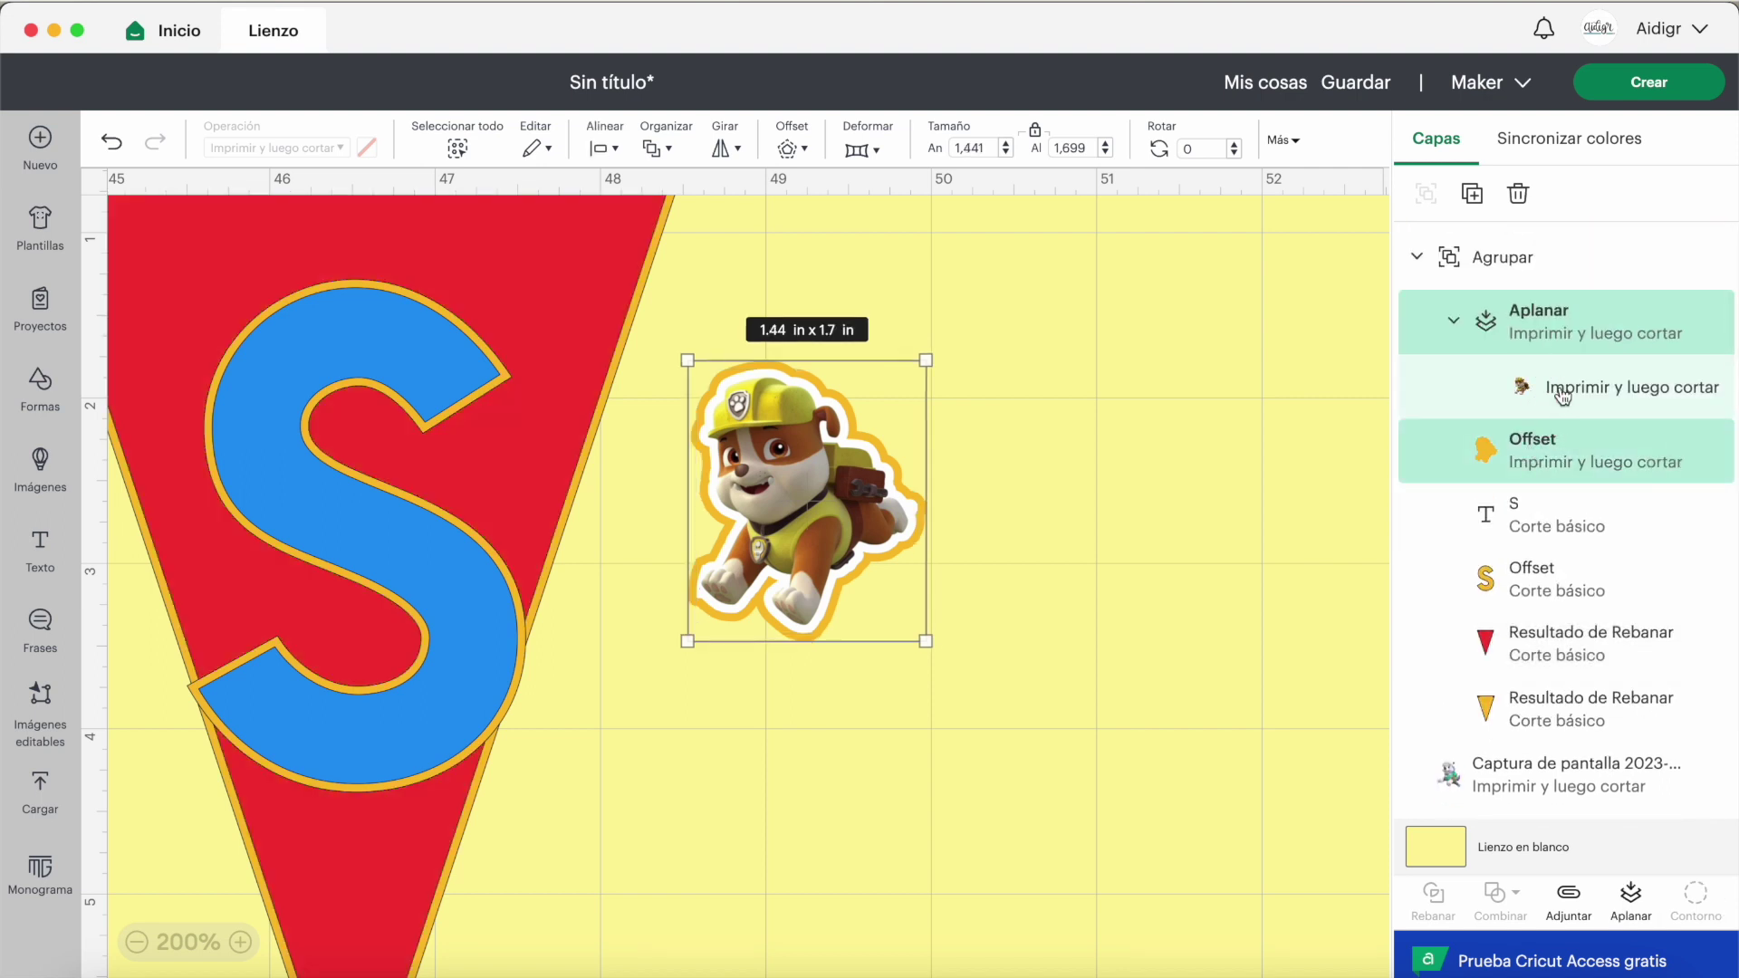
drag(789, 482, 463, 443)
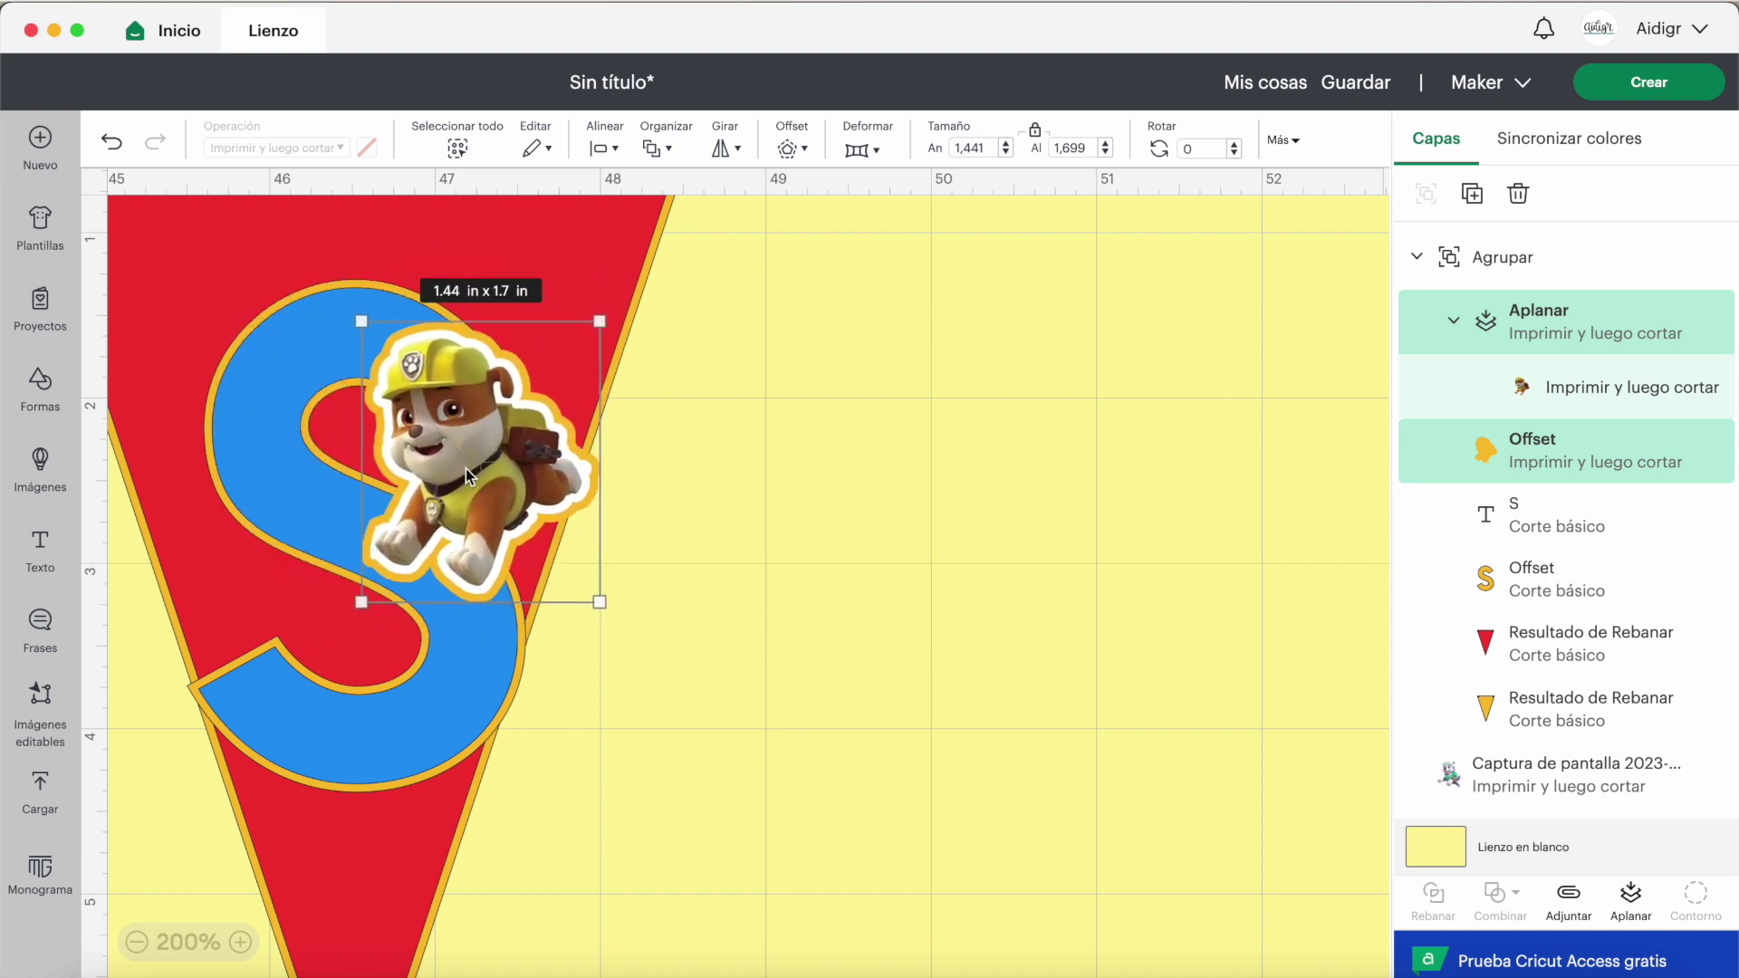
Step: Shift the husky slightly right on the E pennant and add a 0.05 in round-cornered offset around it
scroll(465, 469, left, 10)
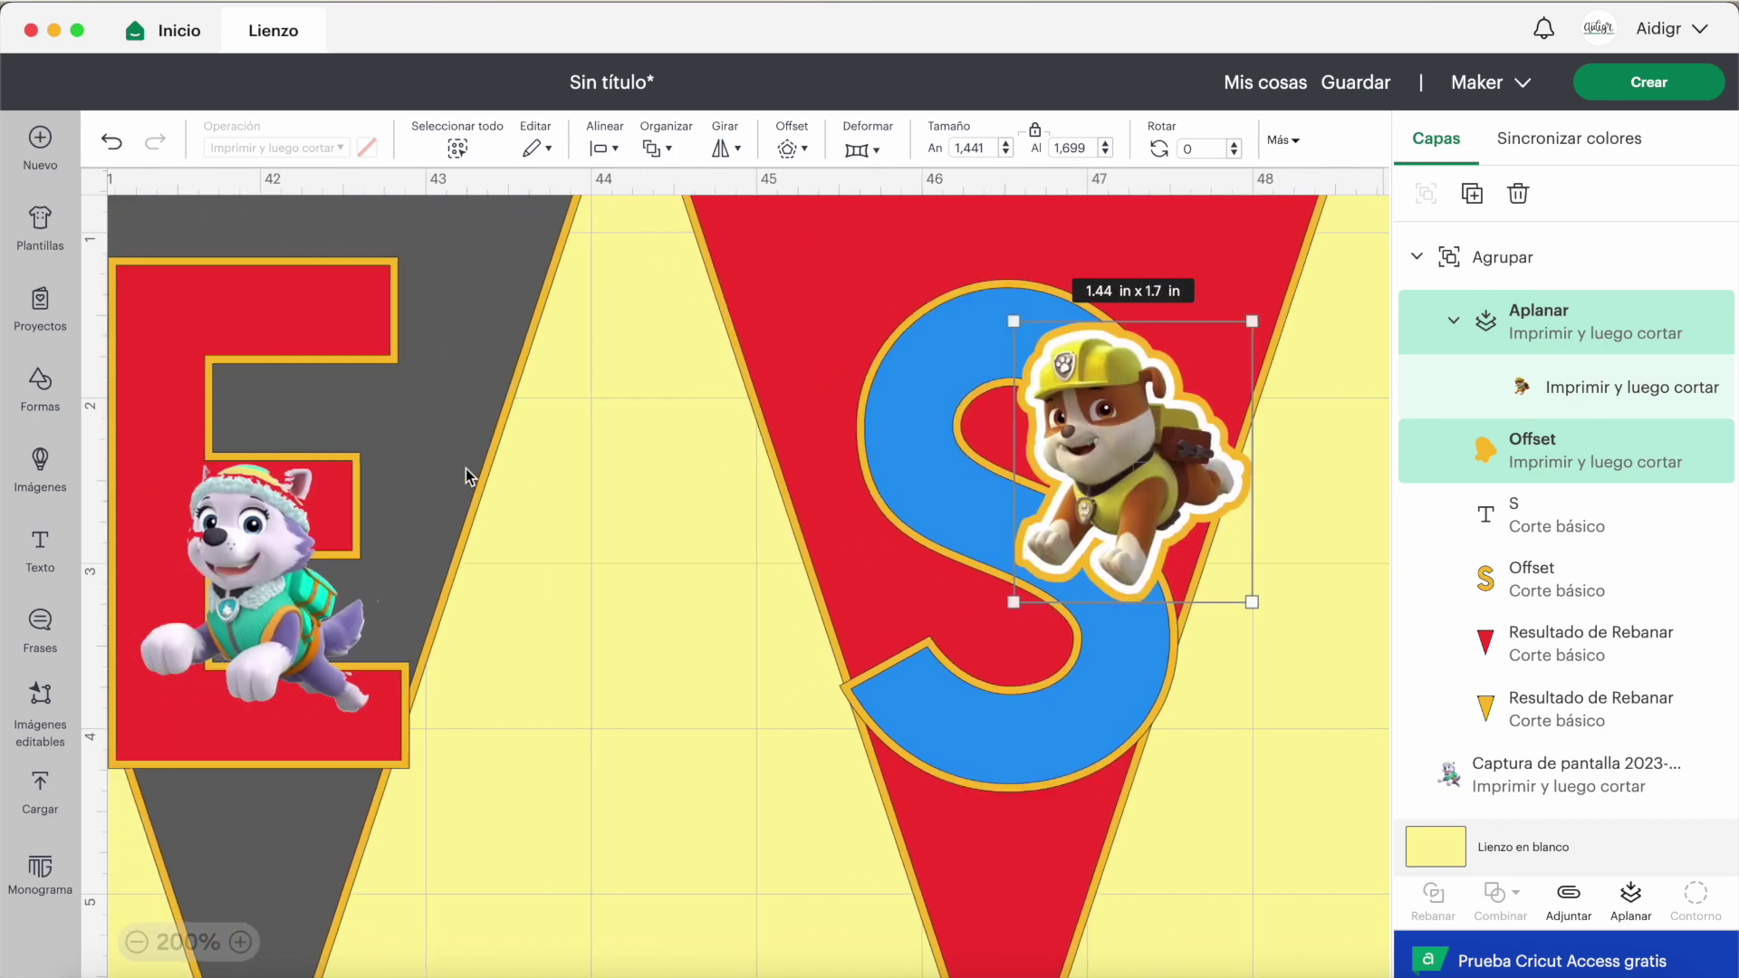
scroll(467, 479, left, 5)
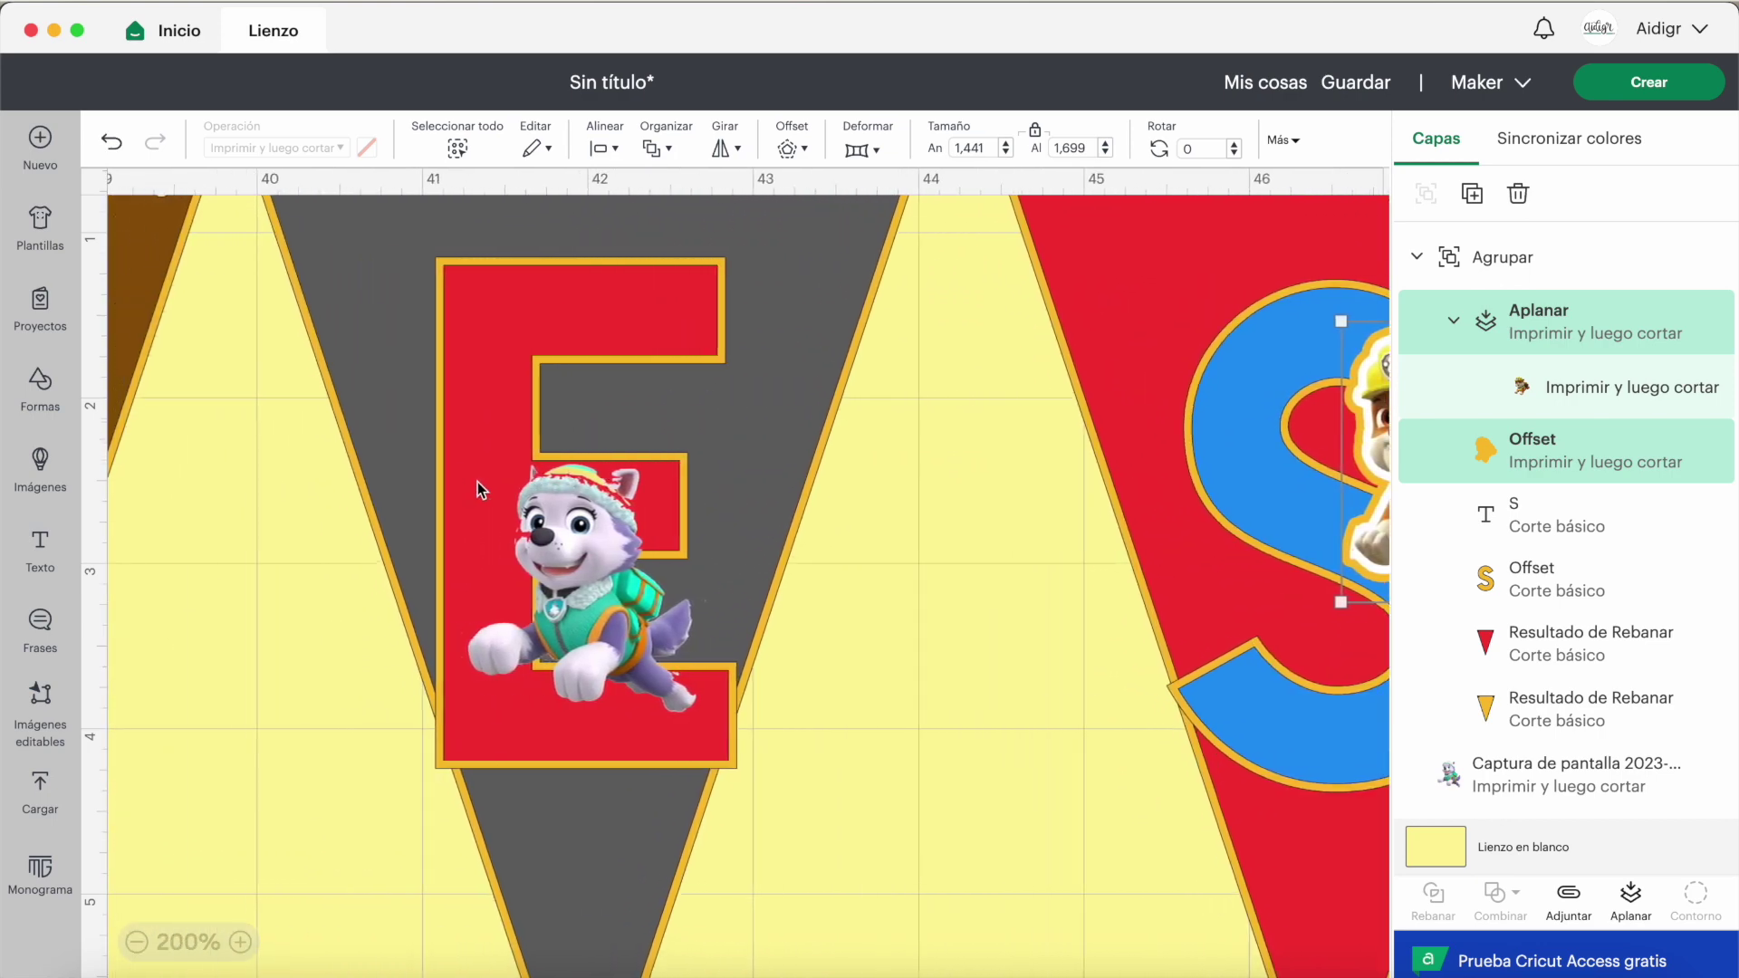
click(572, 550)
mouse_move(582, 554)
mouse_down()
mouse_move(898, 560)
mouse_move(837, 592)
mouse_move(679, 514)
mouse_move(610, 564)
mouse_up()
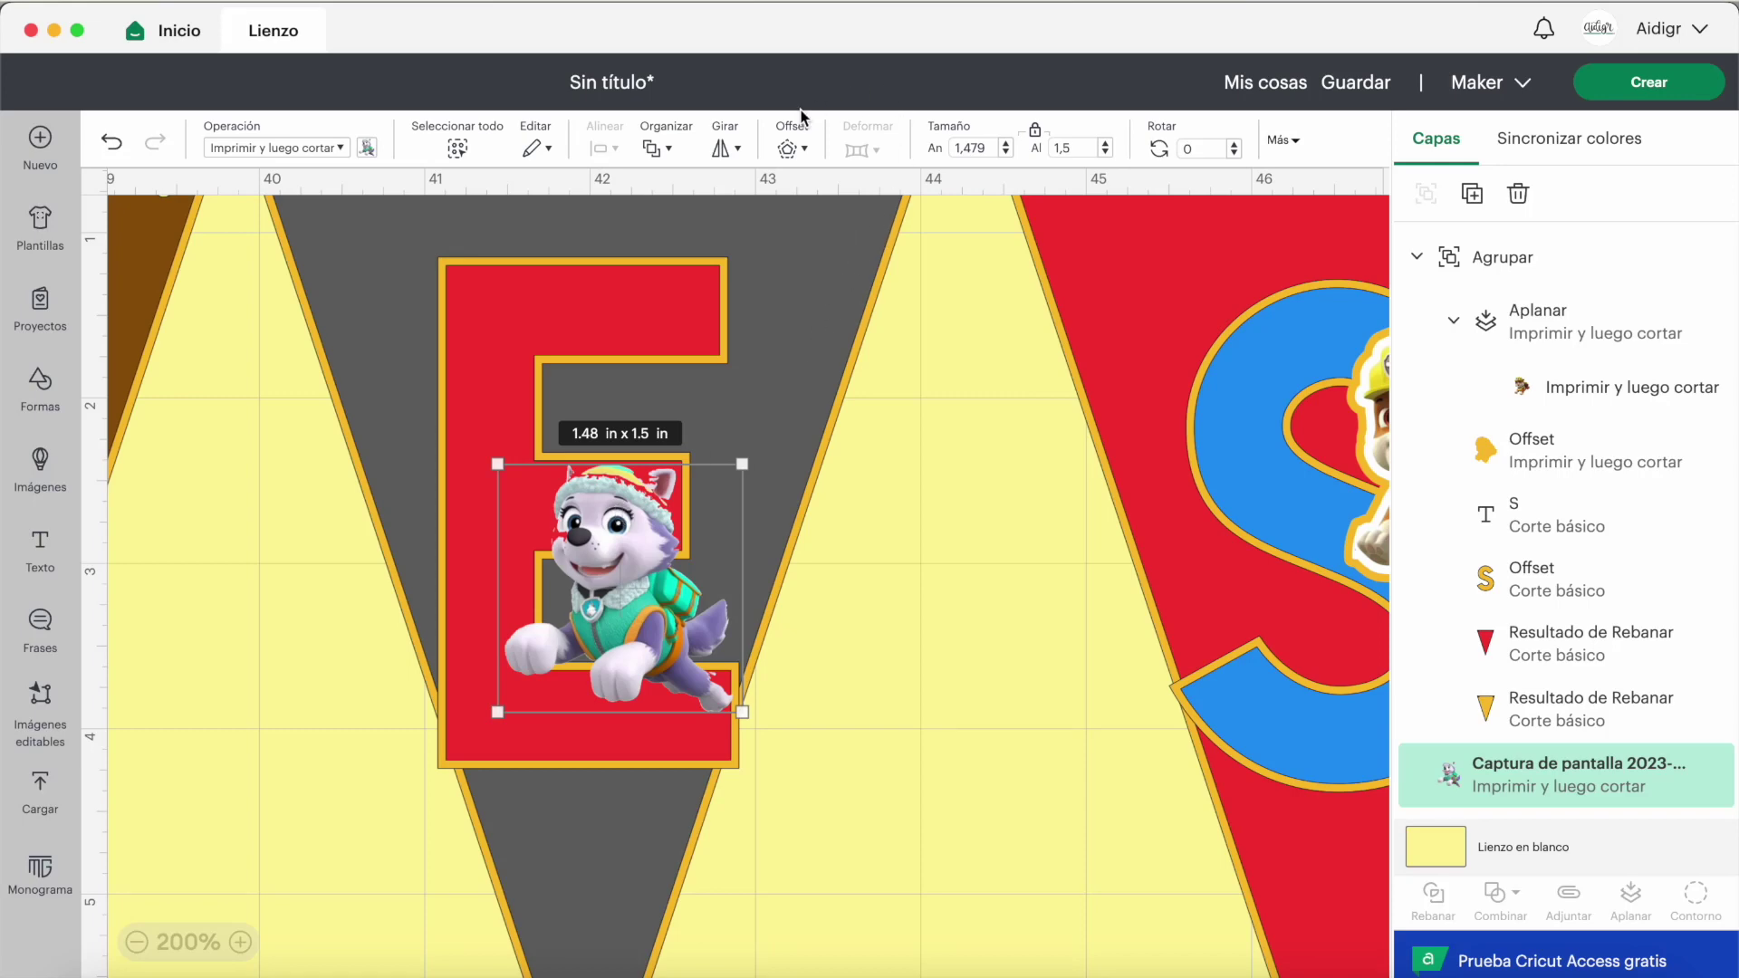
click(790, 150)
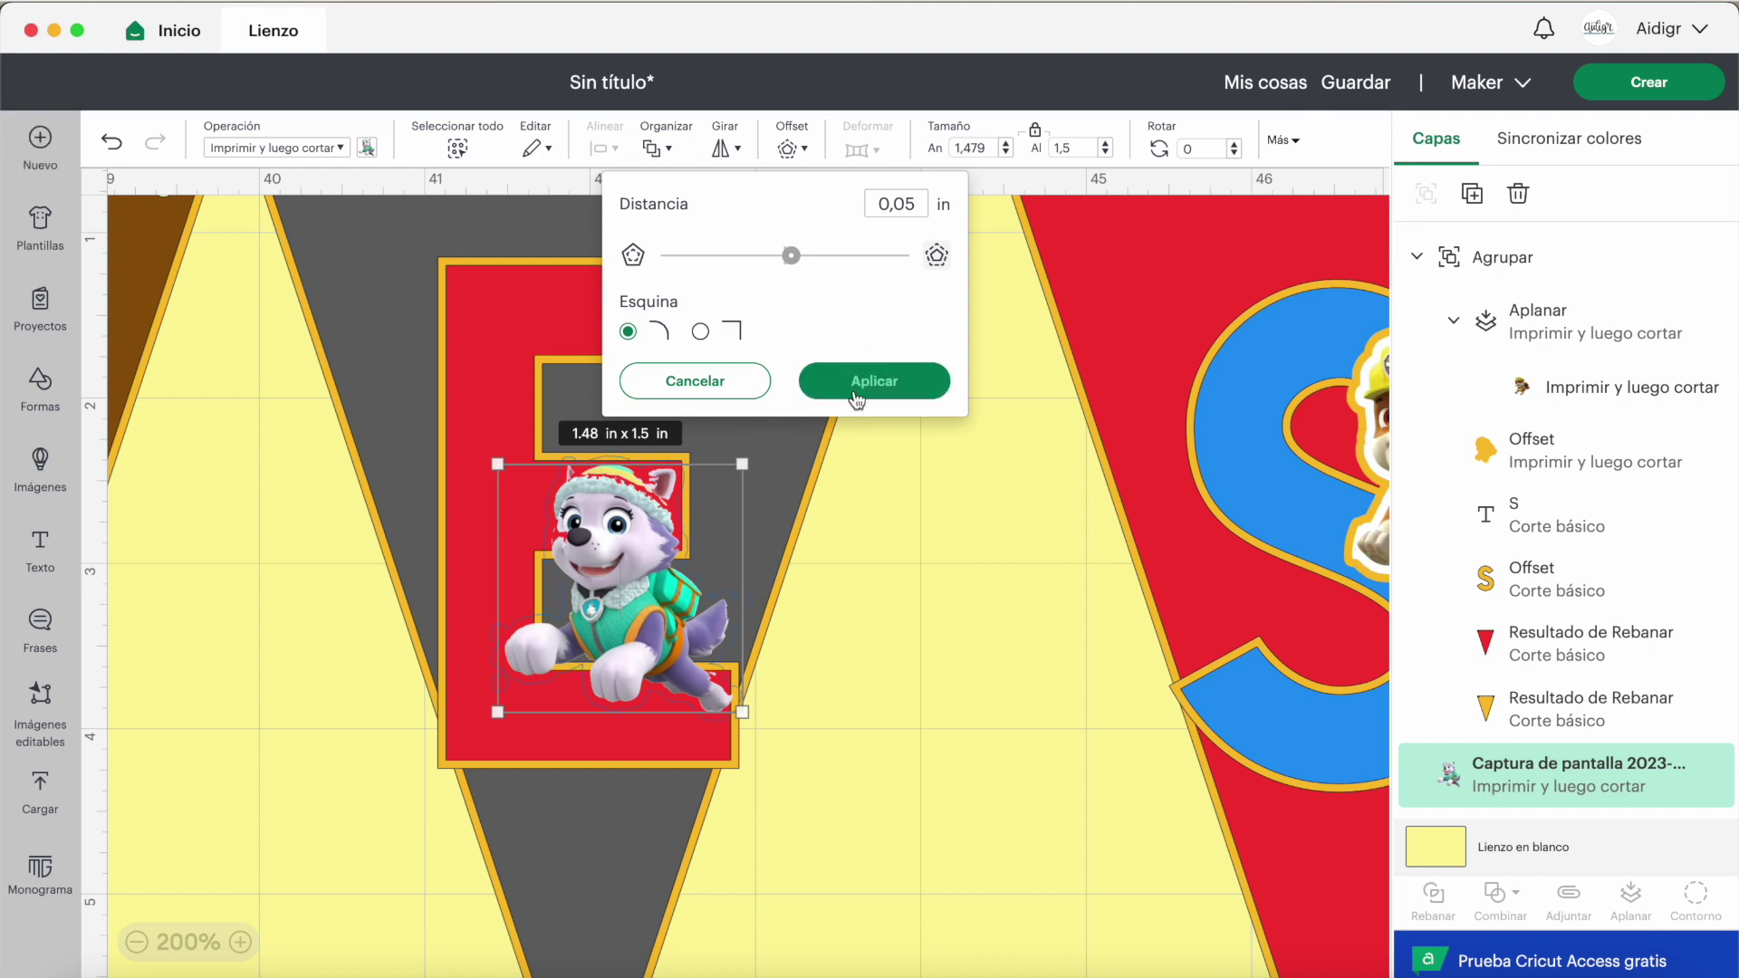
click(855, 384)
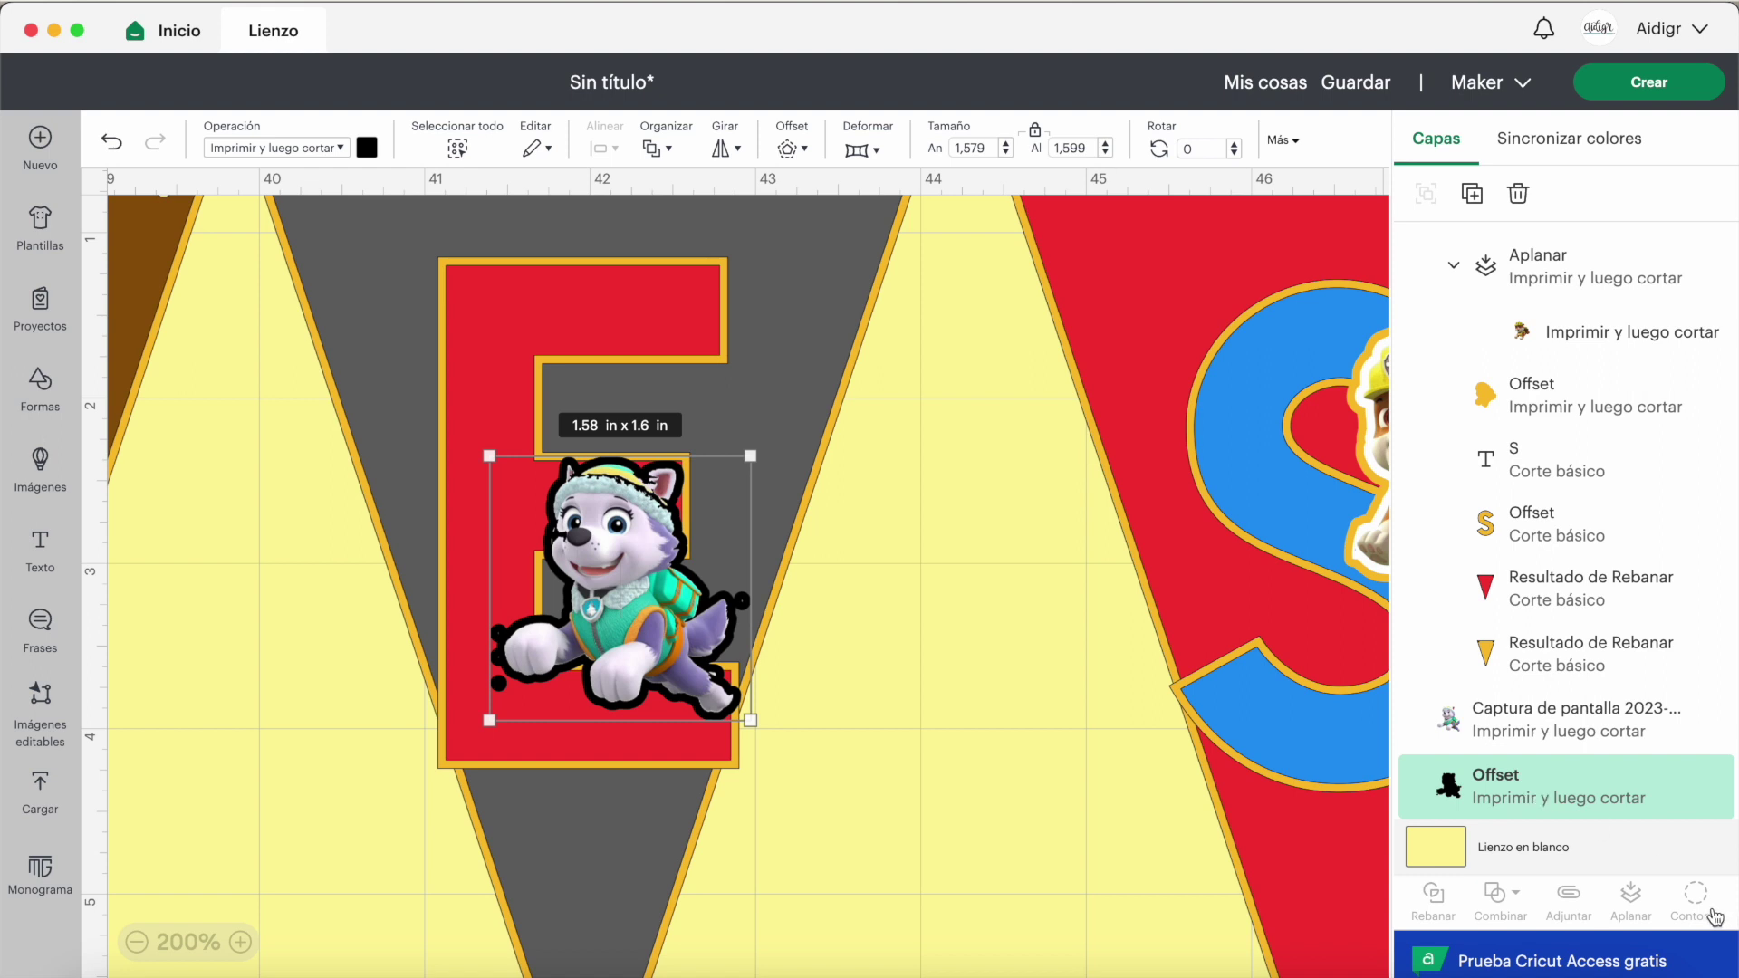
Step: Change the husky's offset to a basic cut and hide the contour of its small detached circle
click(340, 148)
click(288, 238)
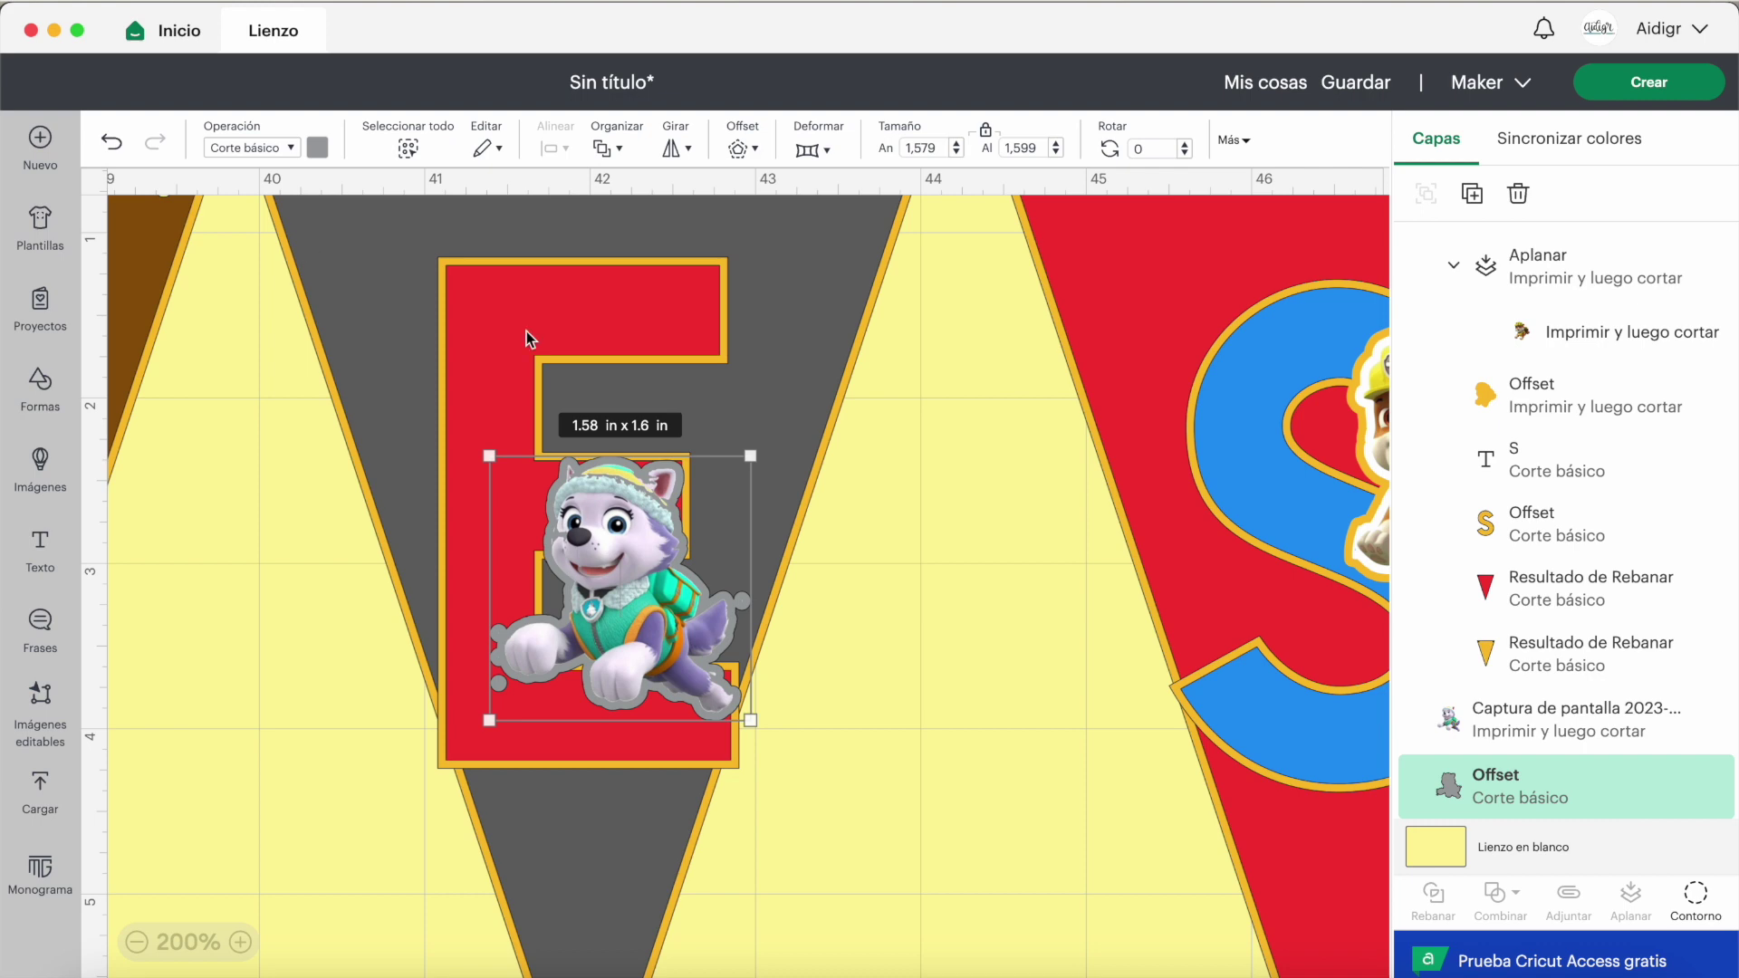
click(1694, 892)
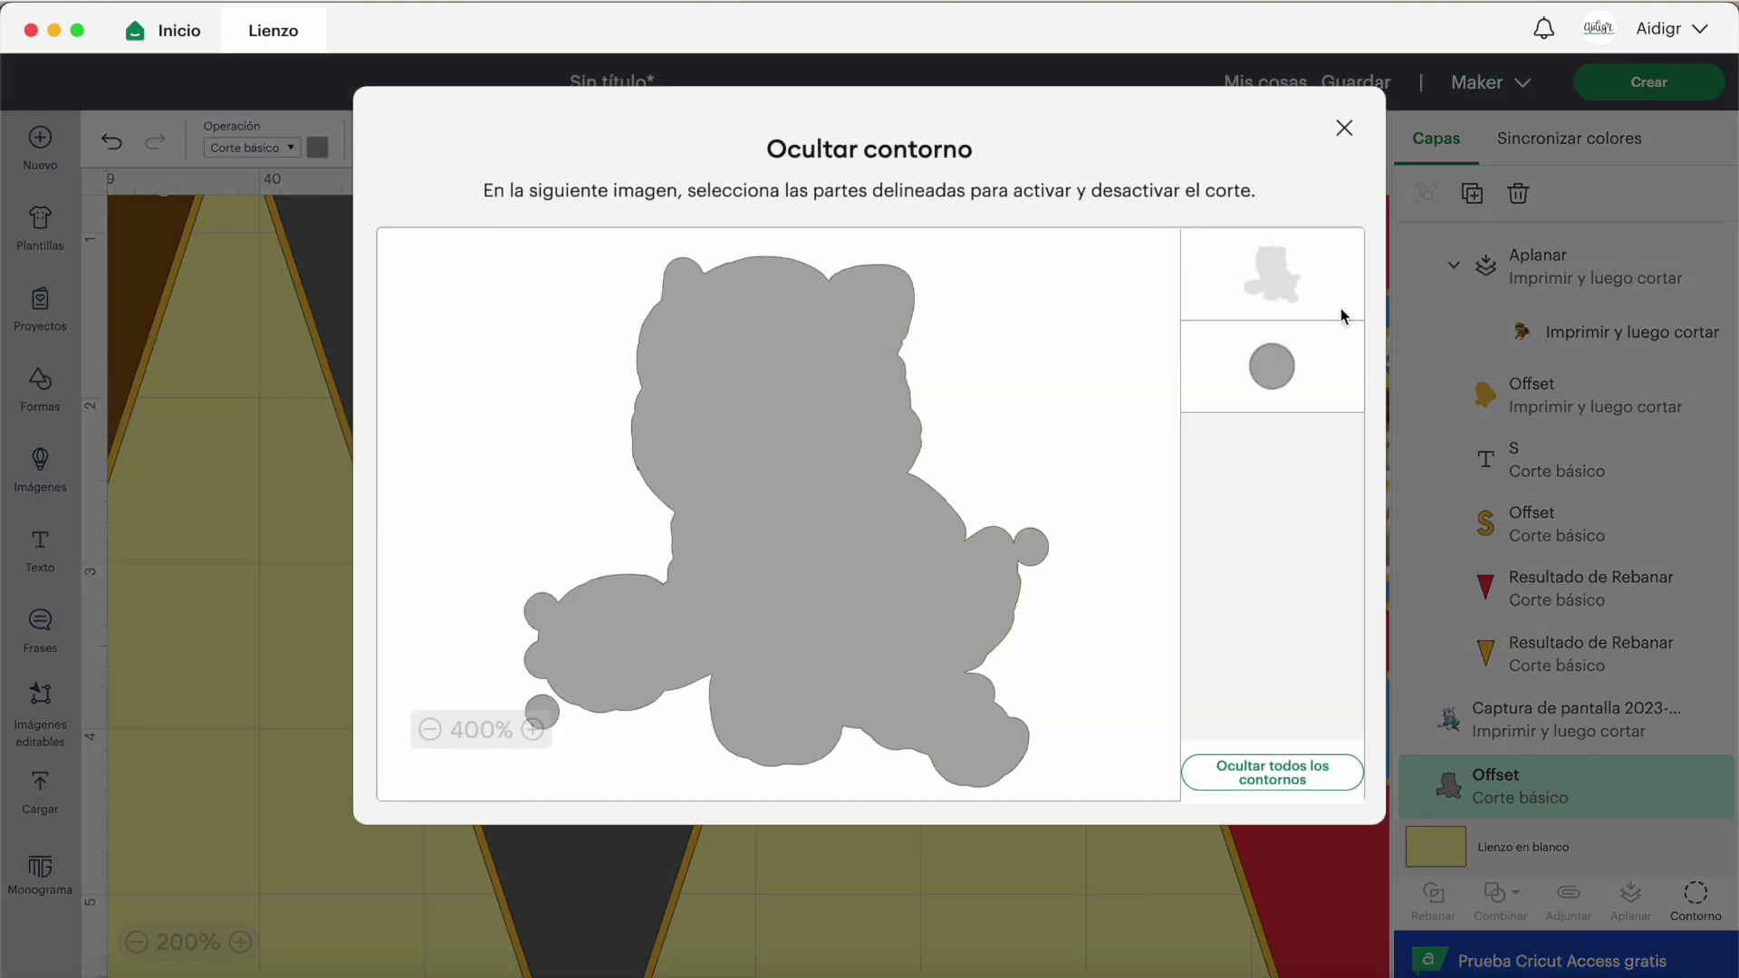
click(1279, 772)
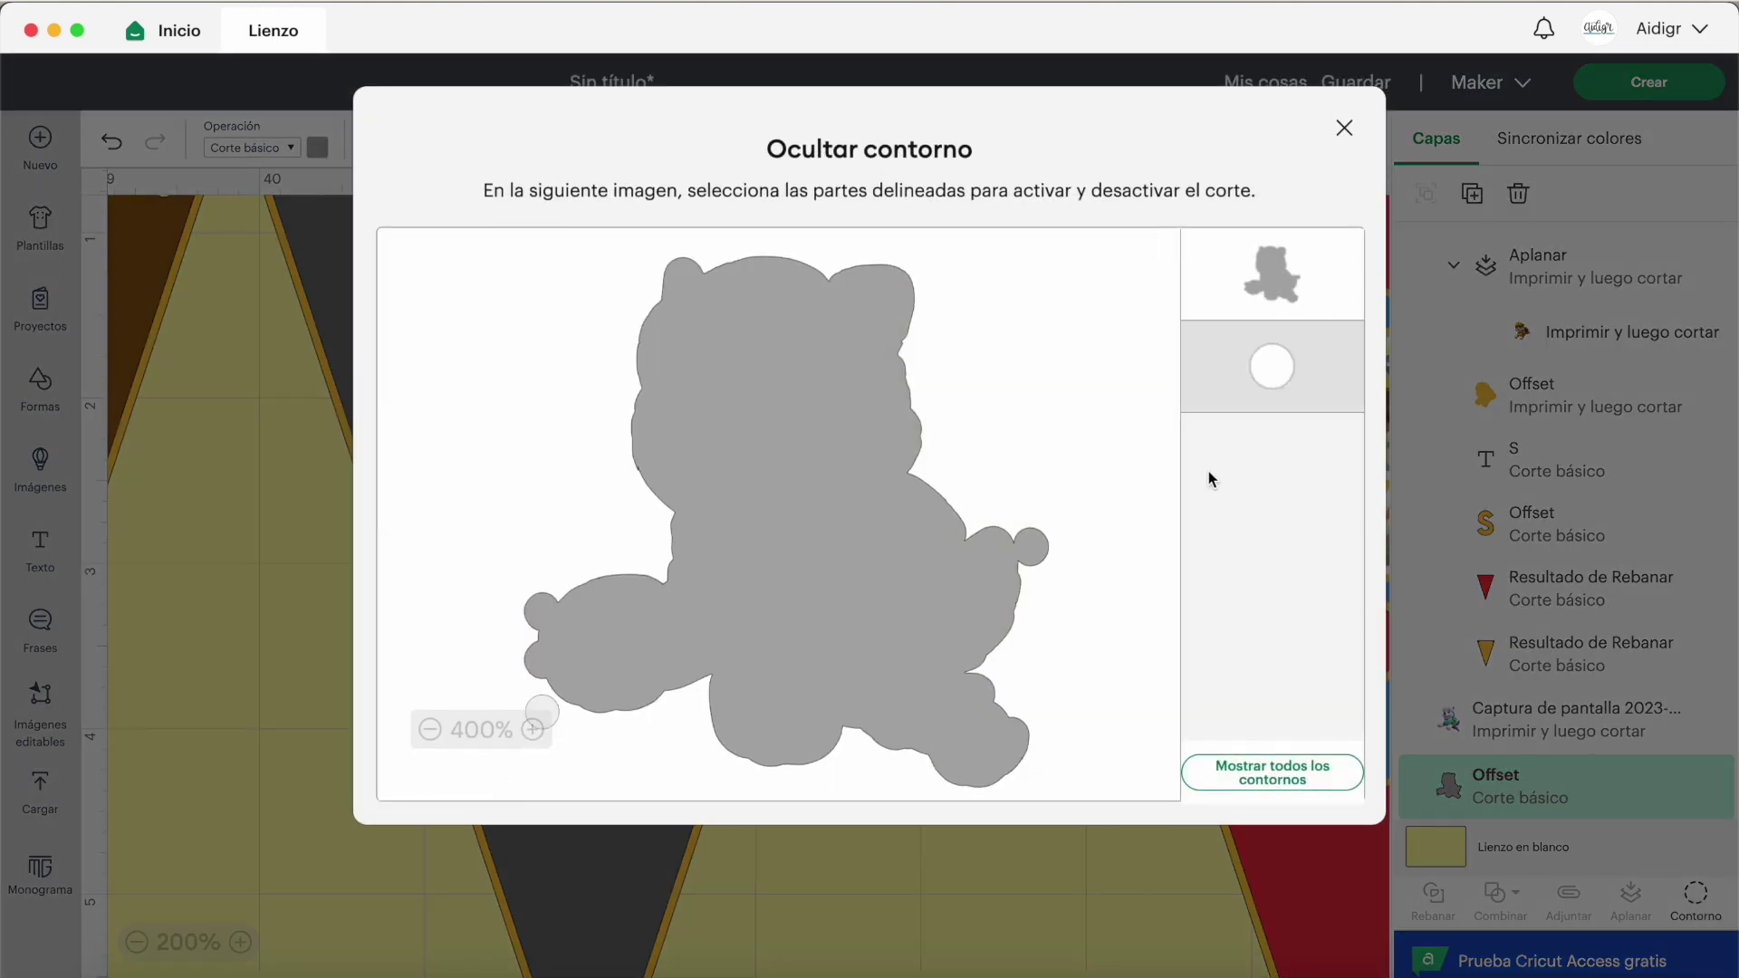
click(536, 717)
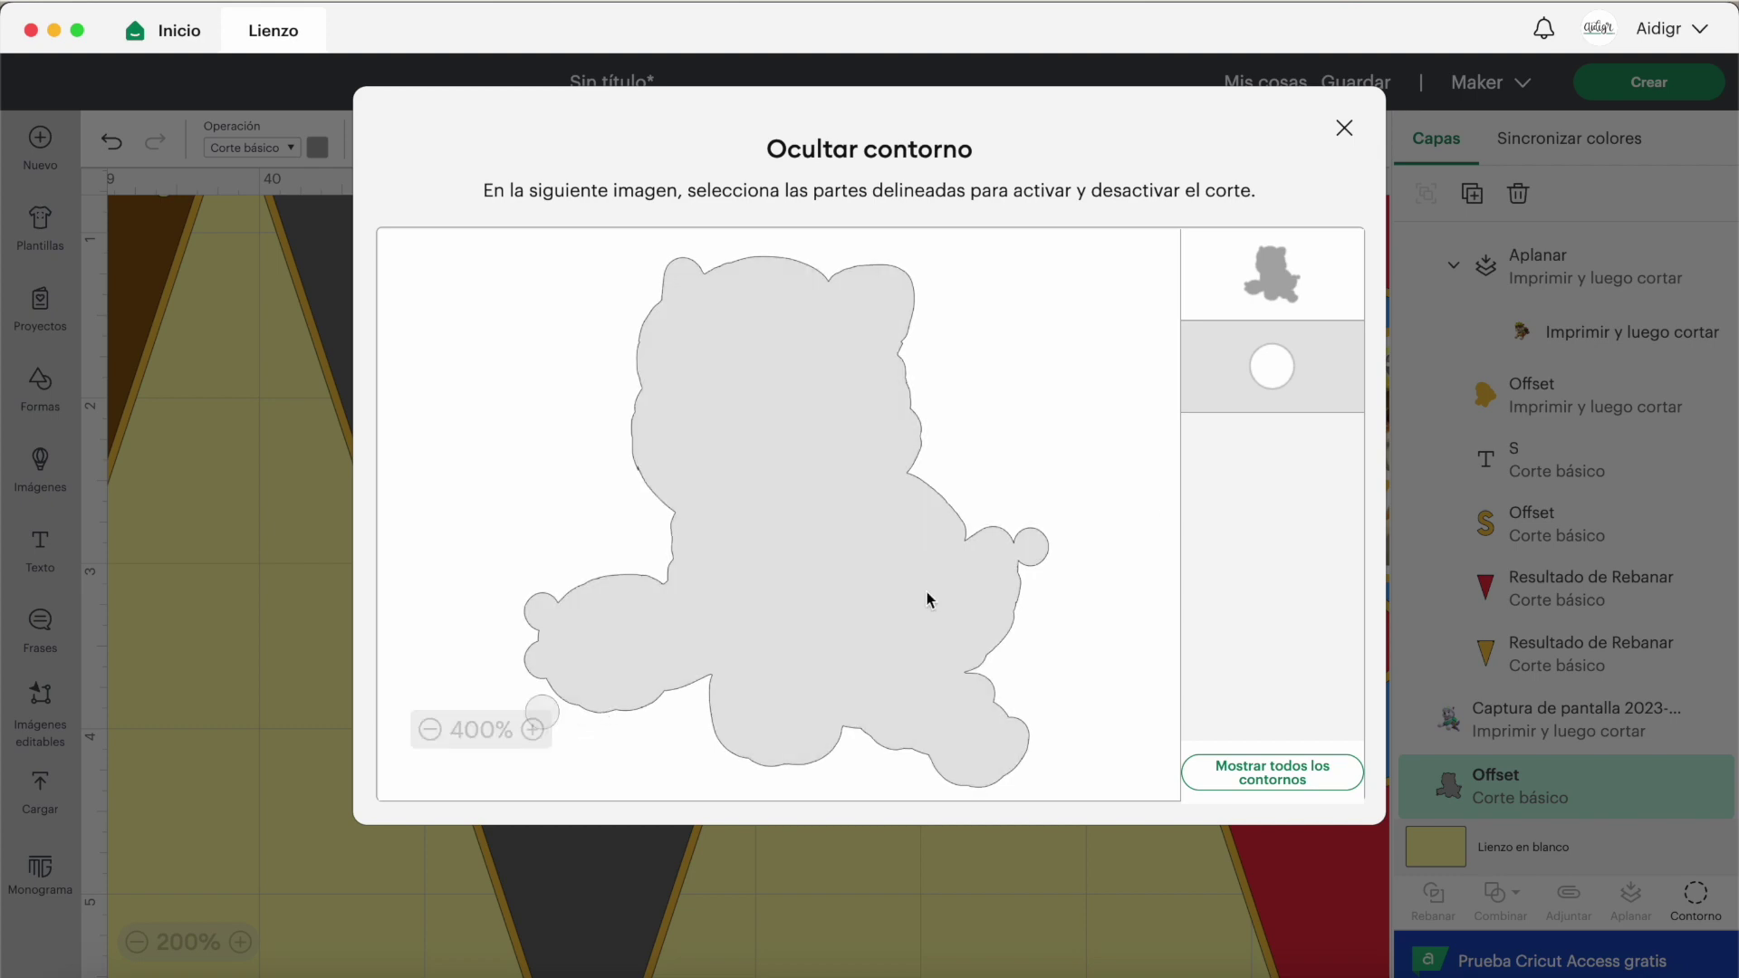
click(1344, 127)
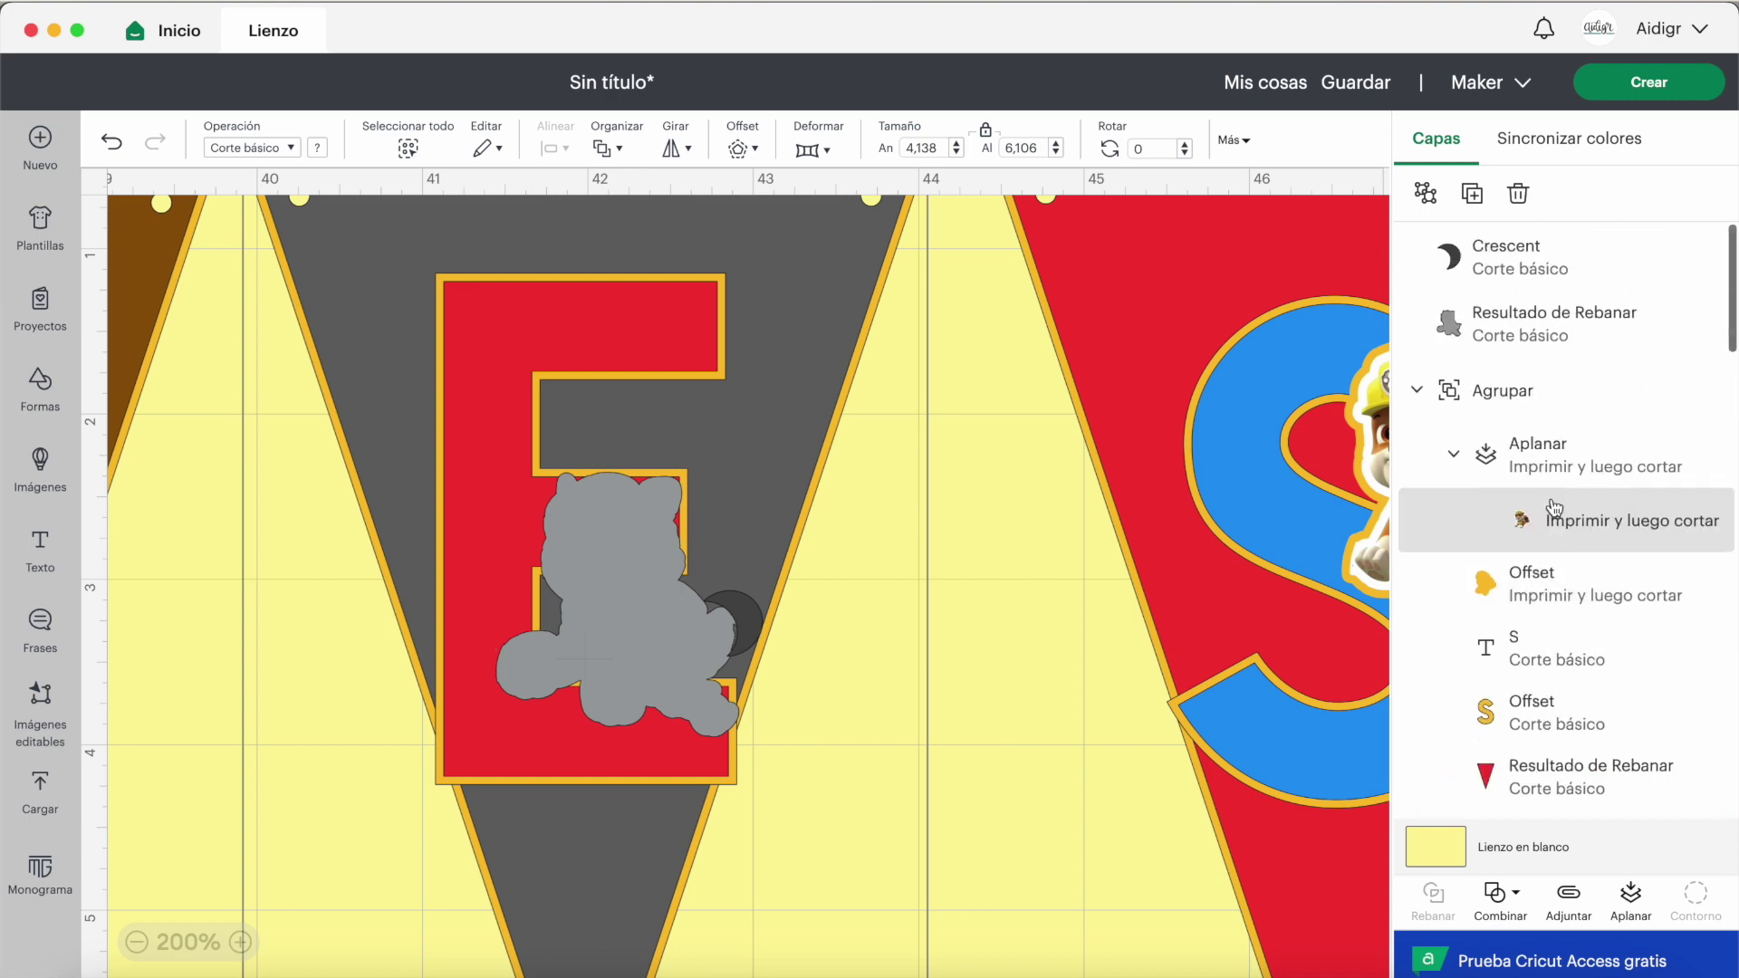
Step: Flatten the husky with its cleaned white offset and move the E pennant's layers out of the nested group into the main group
click(764, 625)
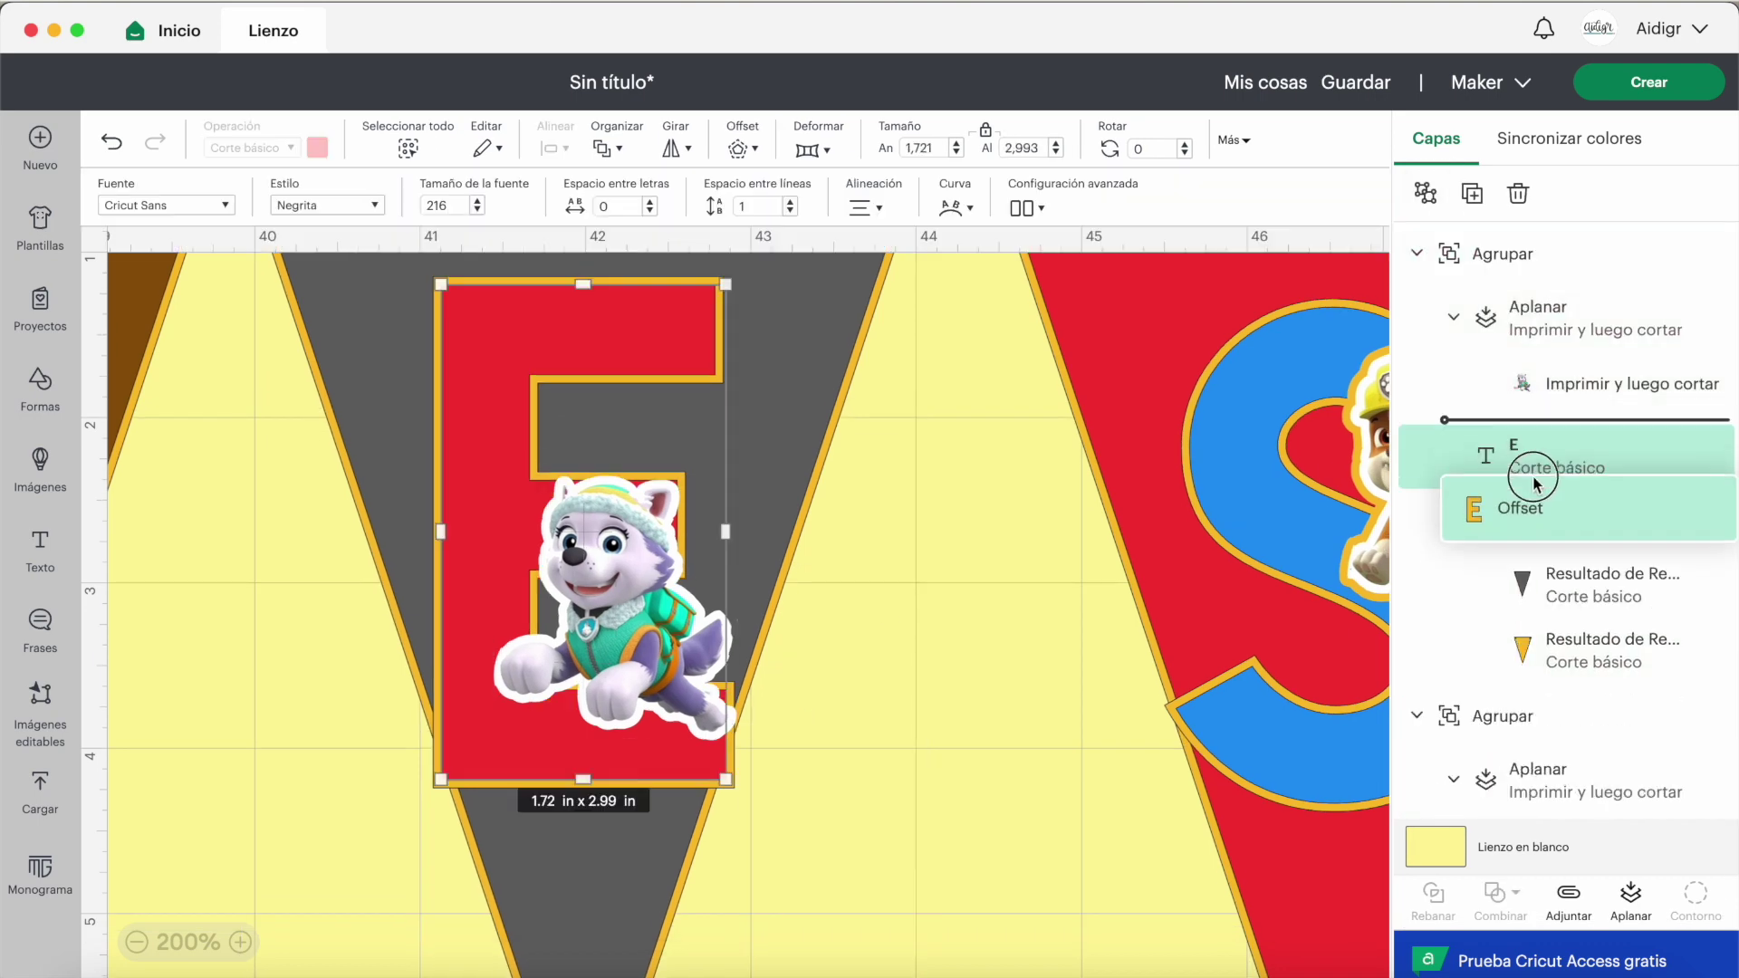
drag(1576, 699, 1529, 550)
drag(1529, 550, 1529, 557)
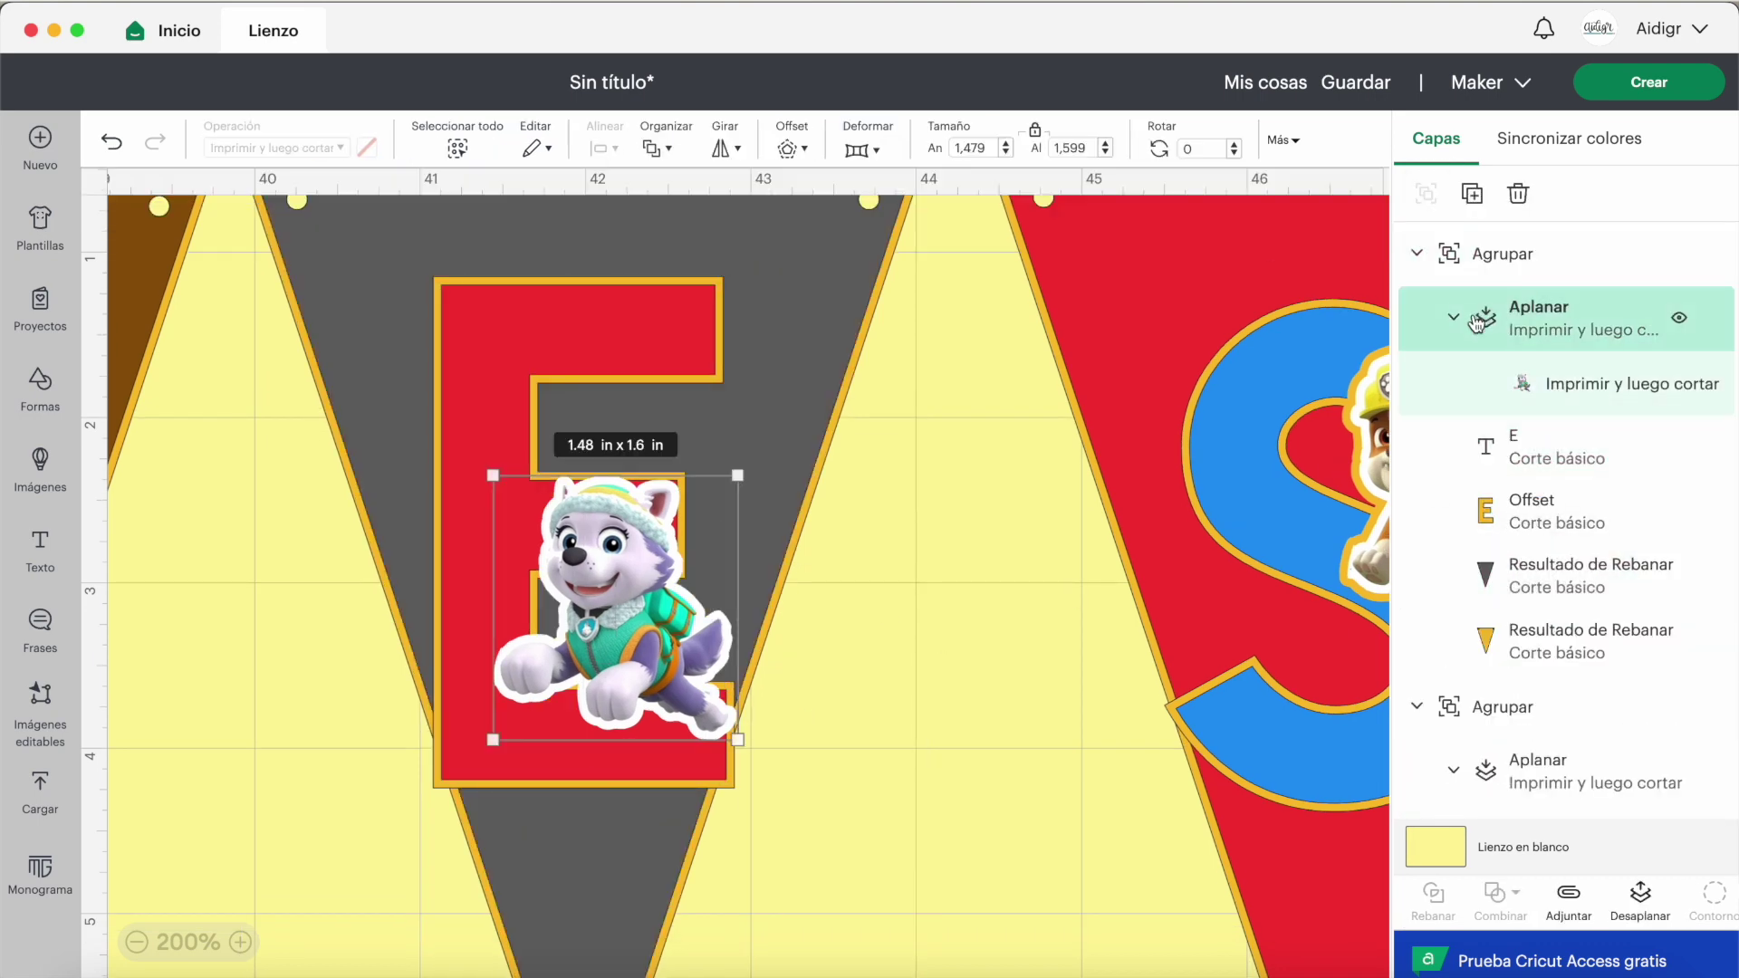
Step: Add a 0.05 in round-cornered golden offset around the flattened husky and place it directly beneath the husky in the E group
click(791, 148)
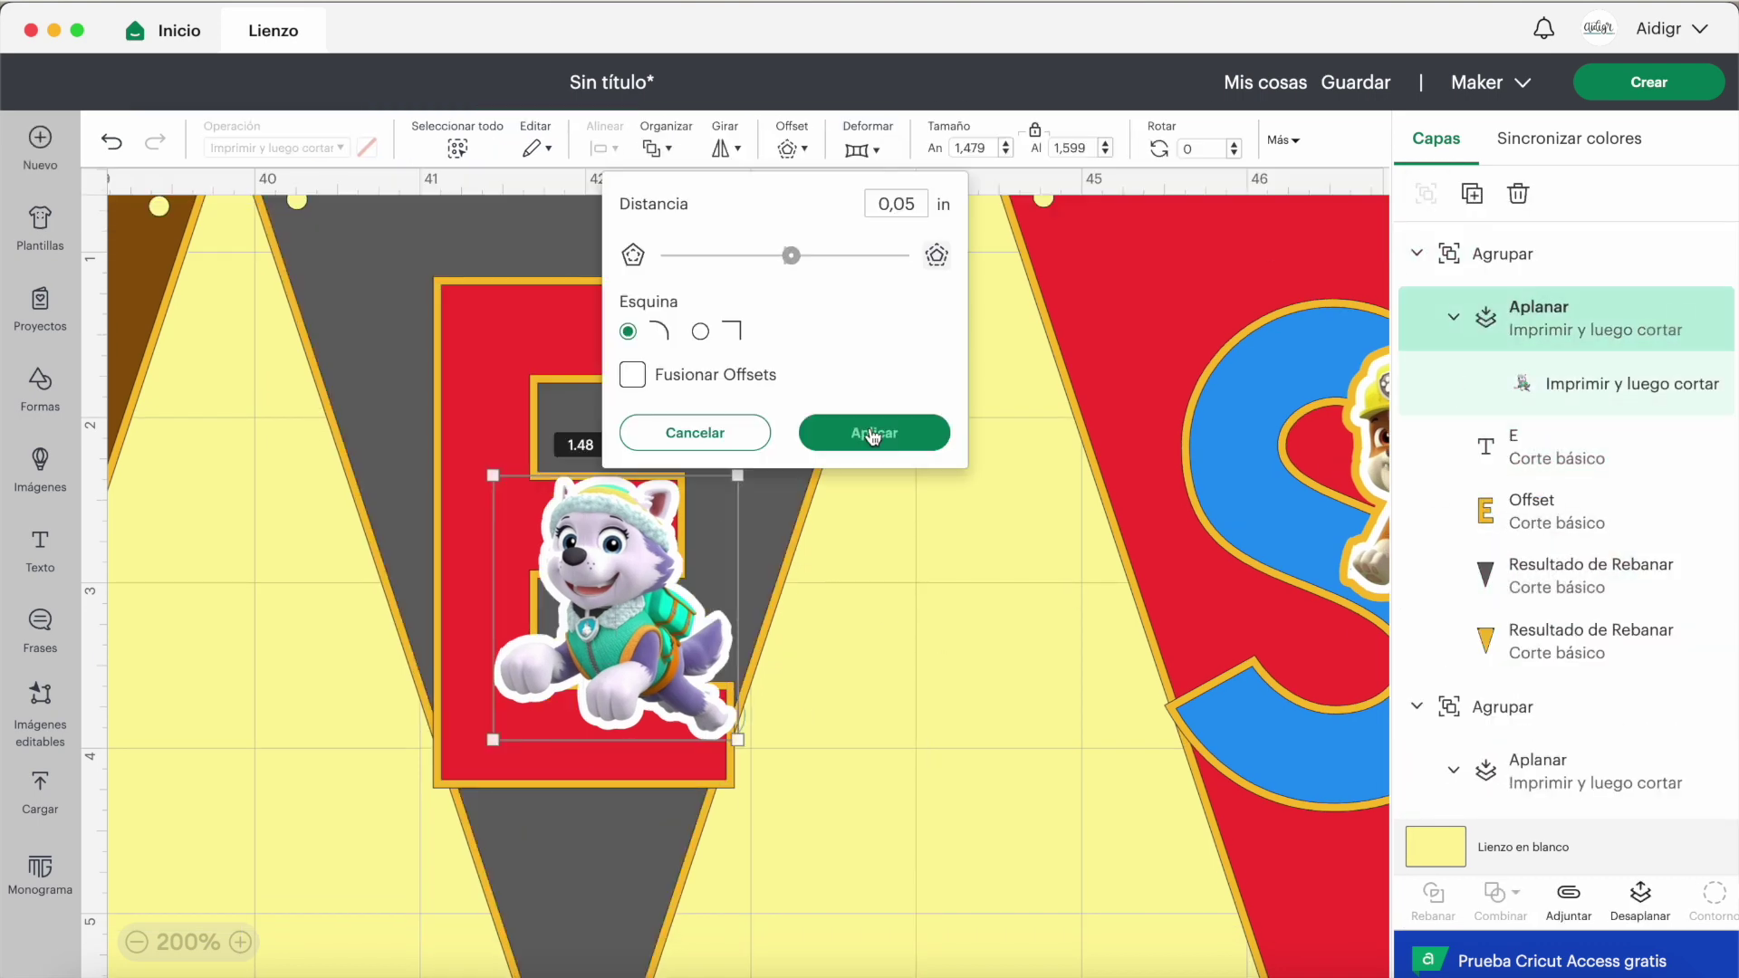
click(870, 433)
click(1533, 703)
drag(1533, 703, 1530, 440)
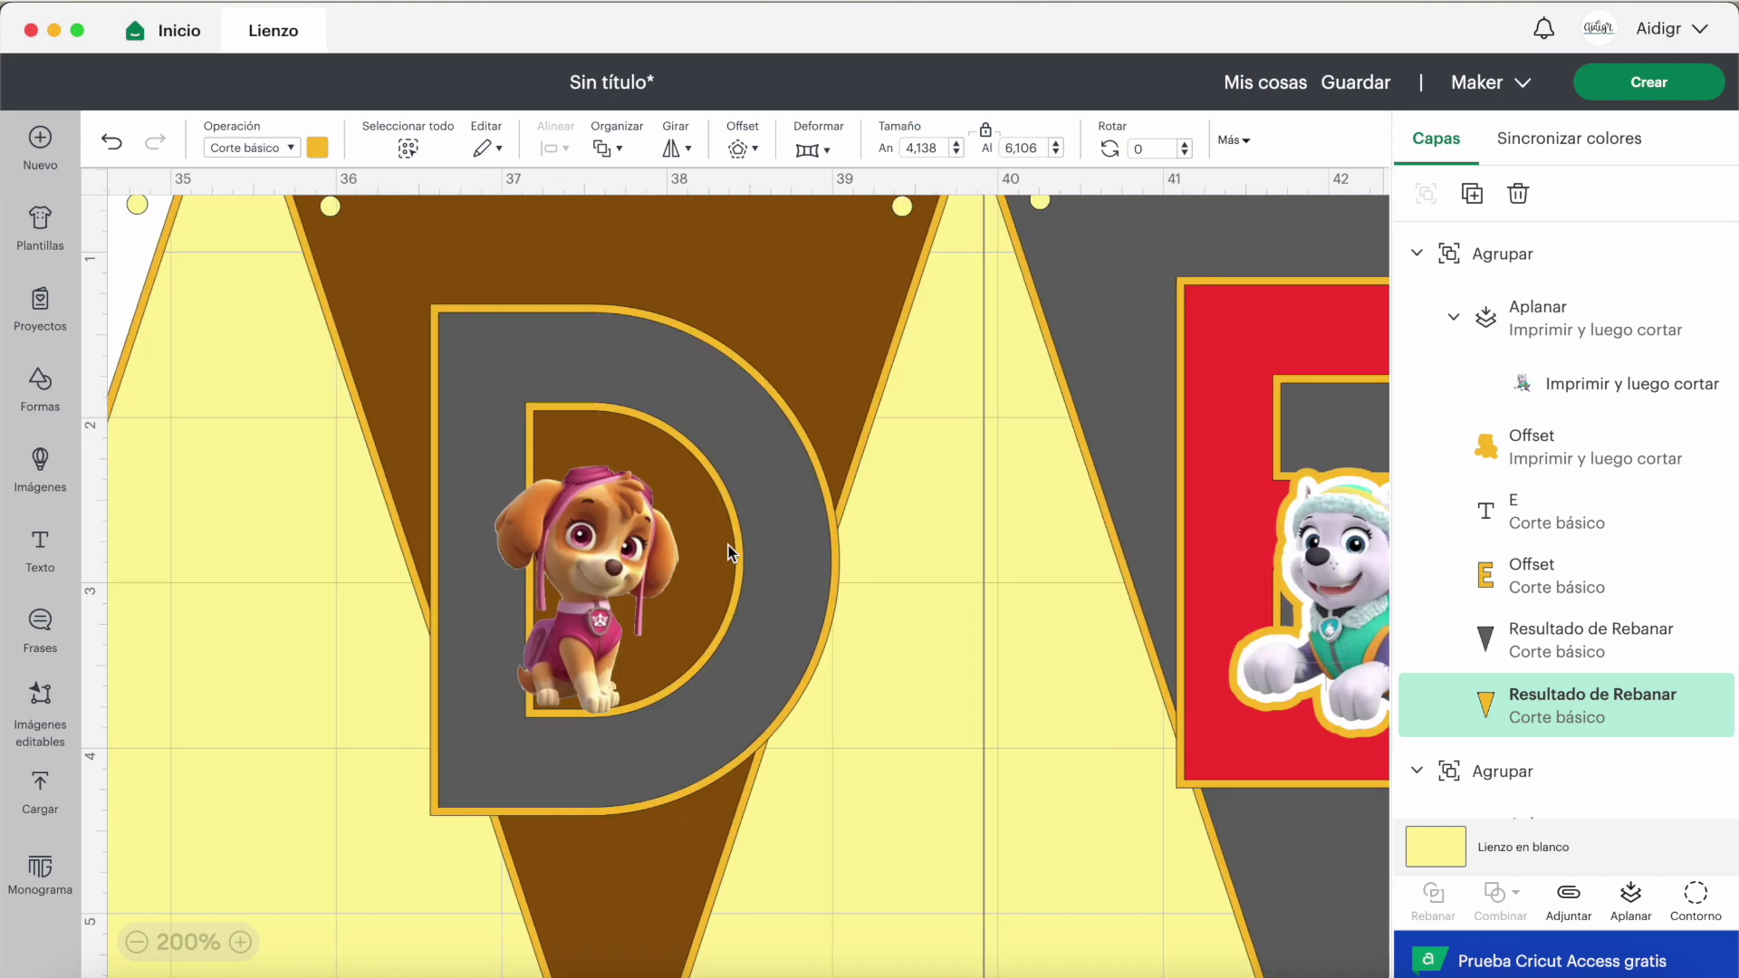
Step: Give the pink-capped puppy on the brown D pennant a flattened white offset and a single golden outer offset
click(634, 580)
click(792, 148)
click(874, 380)
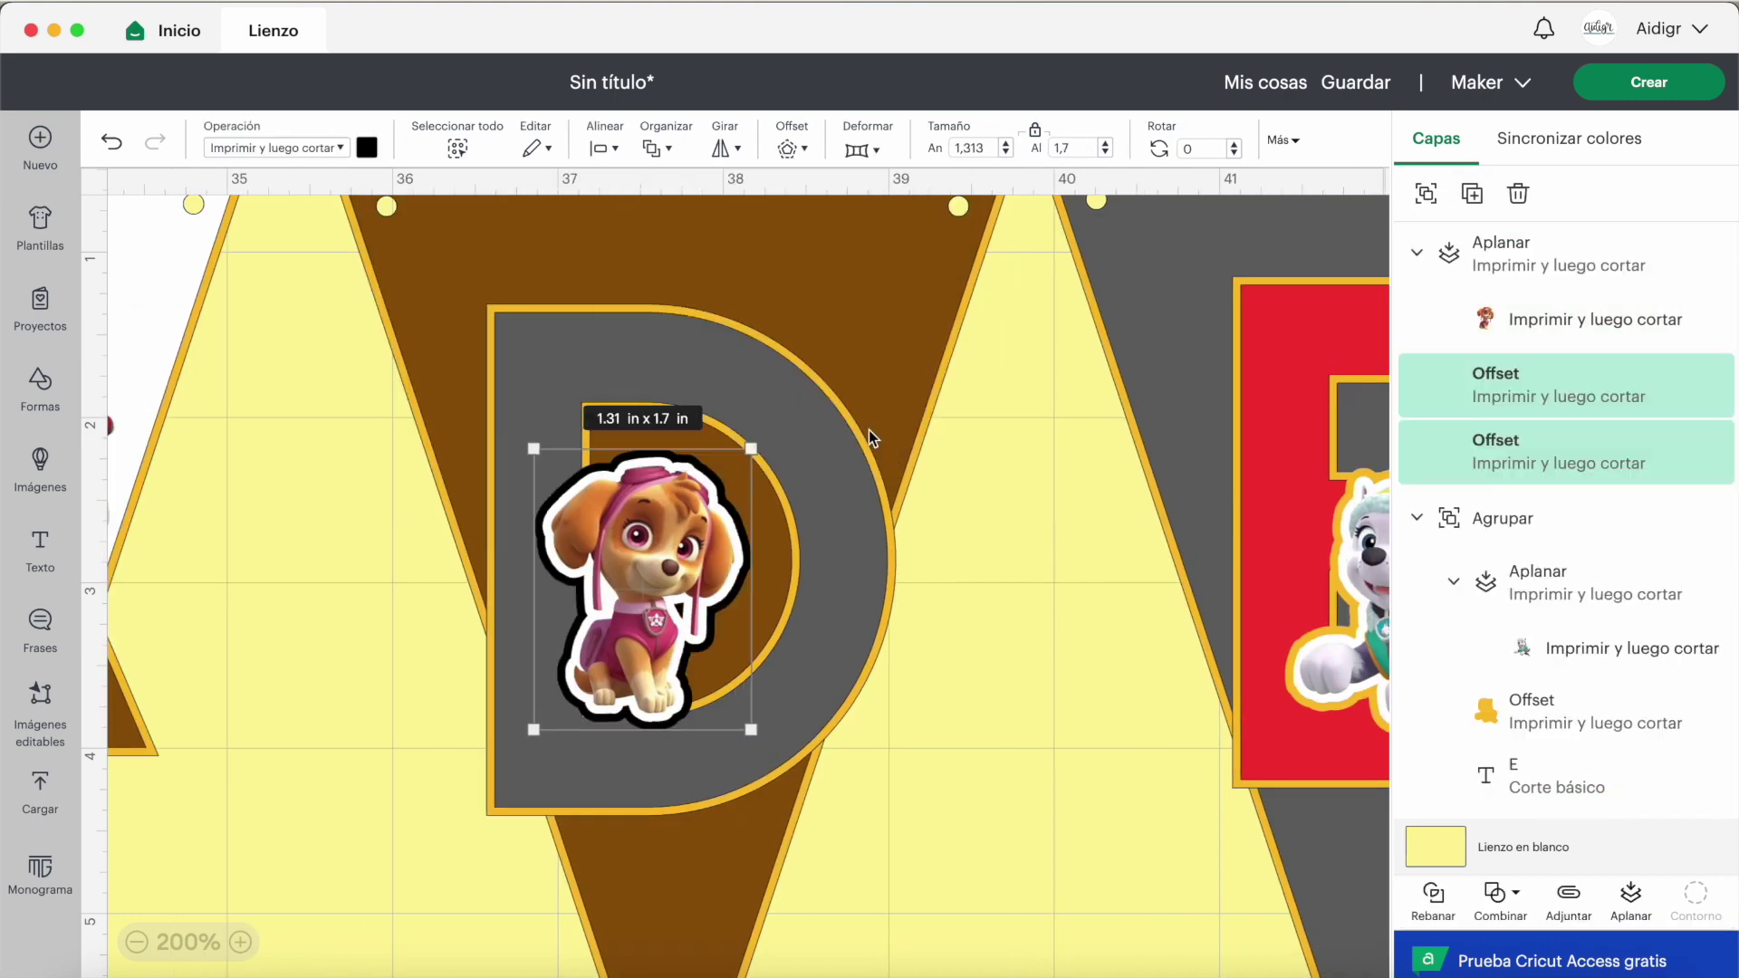
click(1449, 384)
click(367, 148)
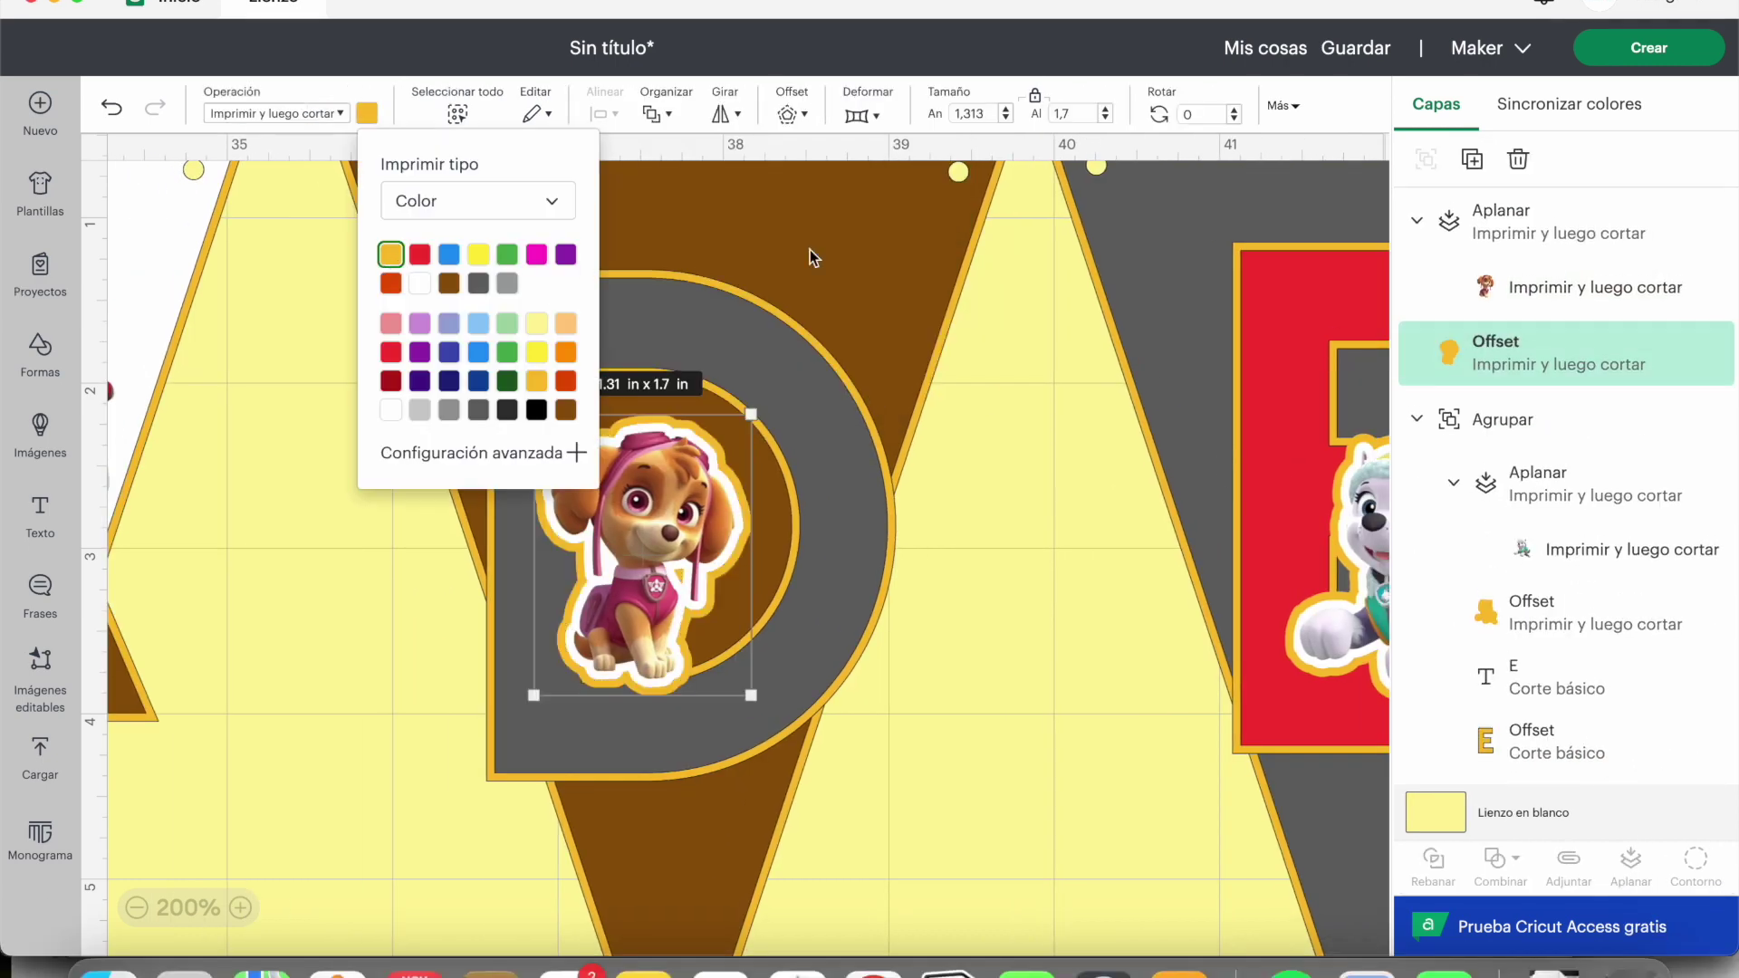
click(392, 291)
Step: Group the outlined puppy with the brown D pennant and move the pennant's layers out of the nested group
key(super+g)
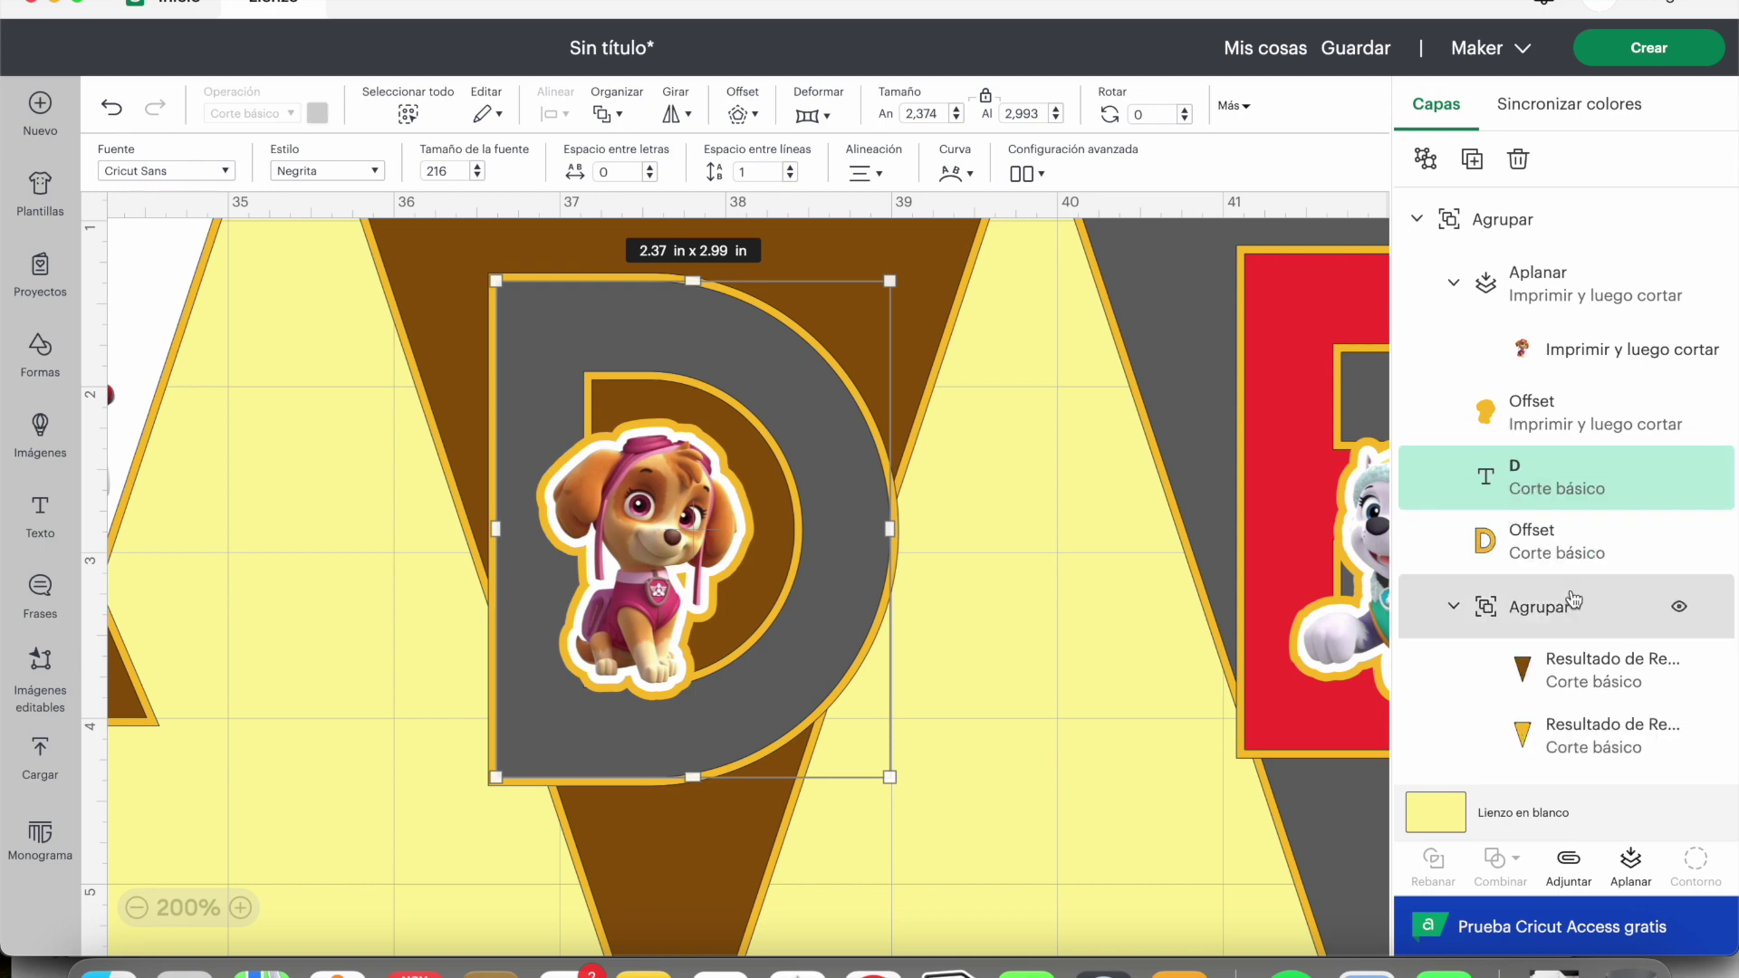
mouse_move(1494, 610)
mouse_down()
mouse_move(1533, 654)
mouse_move(1525, 454)
mouse_up()
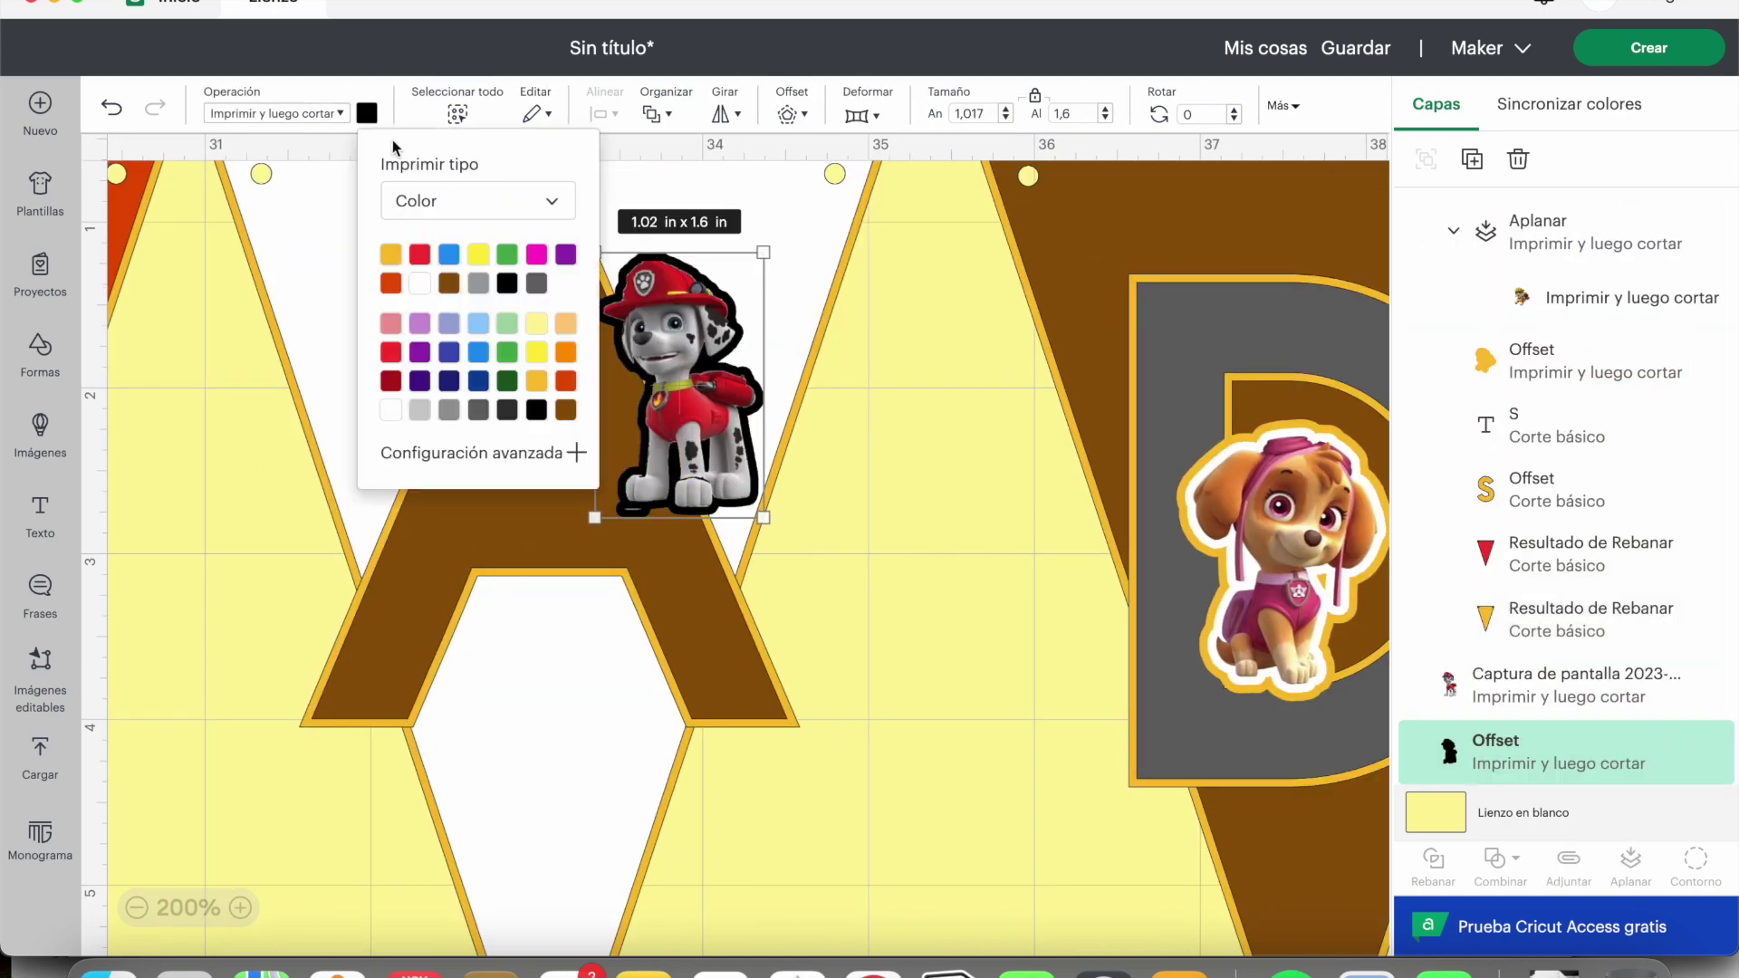
Step: Color the dalmatian's offset white and fit a crescent about 0.08 by 0.42 in, rotated about 290°, against its lower edge
click(396, 409)
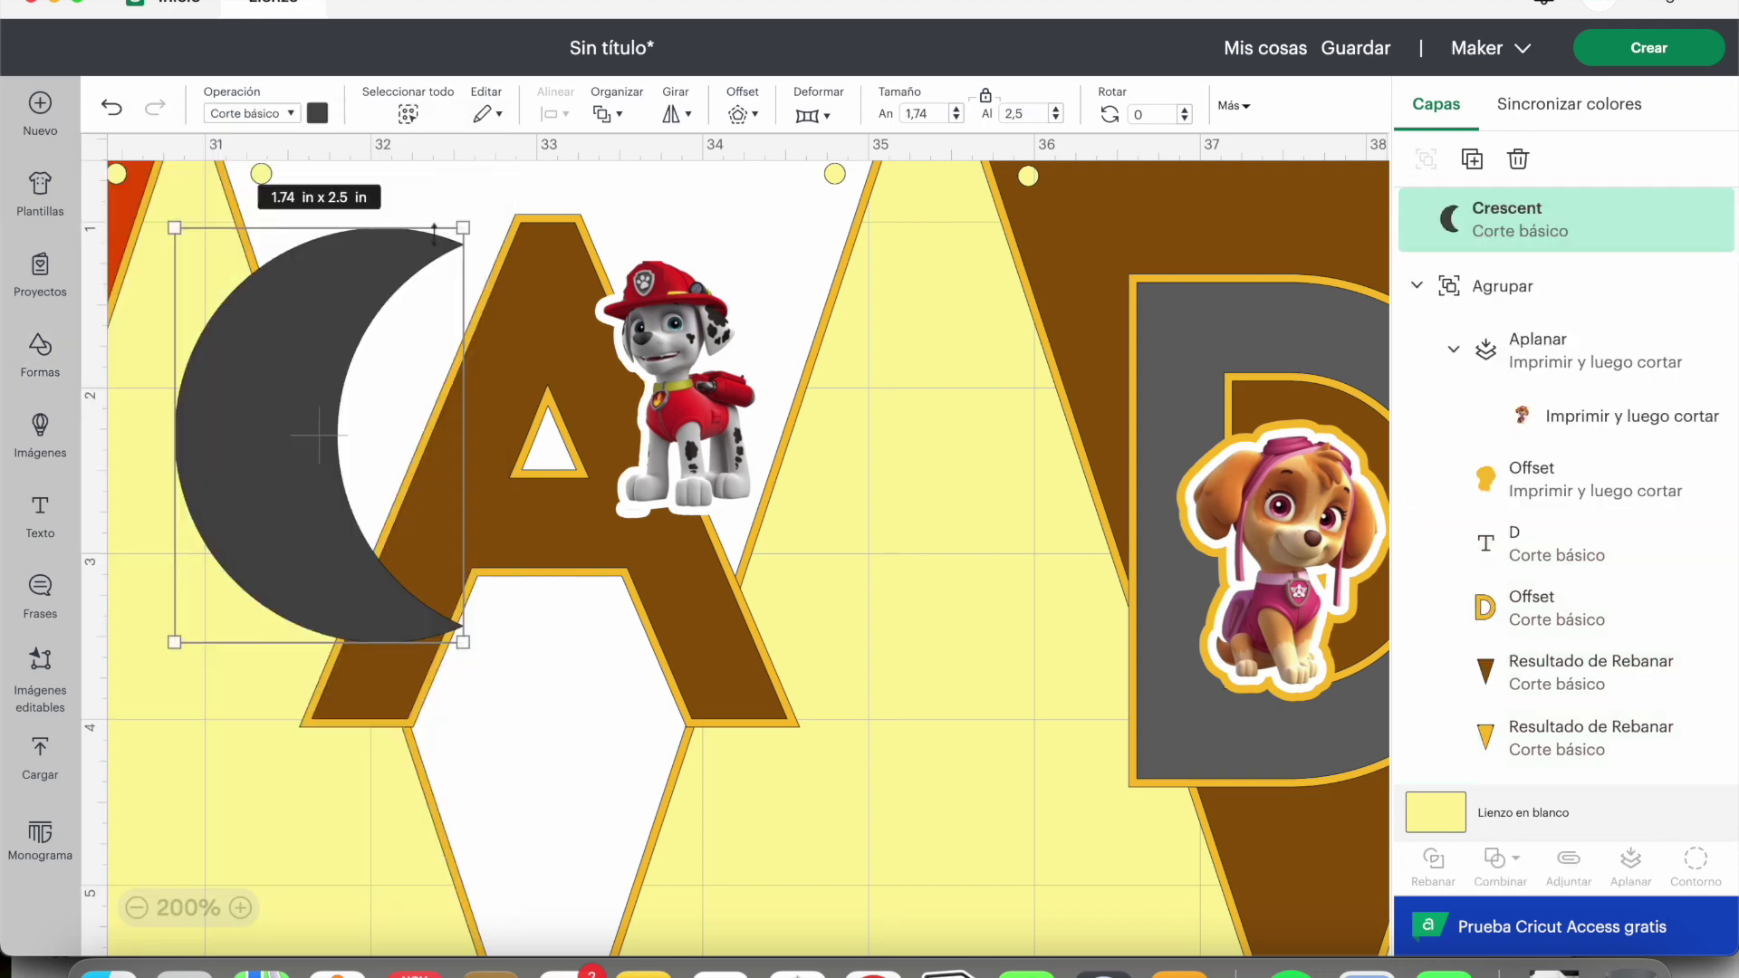
drag(463, 227, 559, 480)
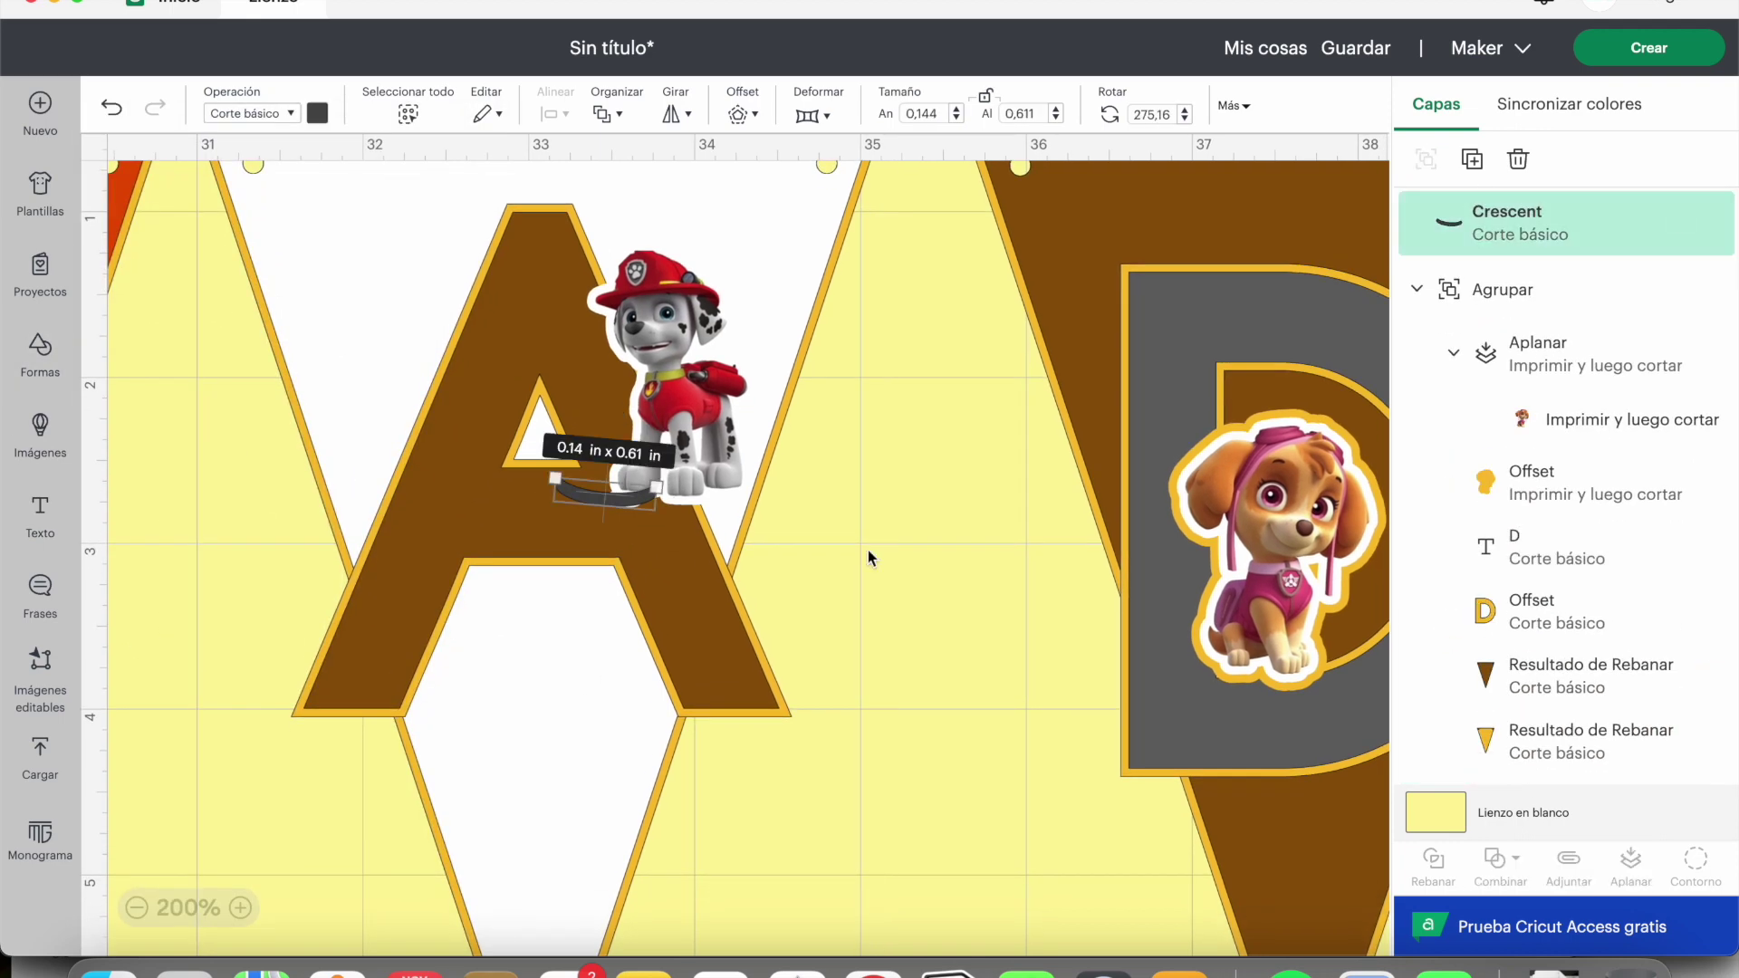
mouse_move(656, 489)
mouse_down()
mouse_move(671, 494)
mouse_move(648, 496)
mouse_up()
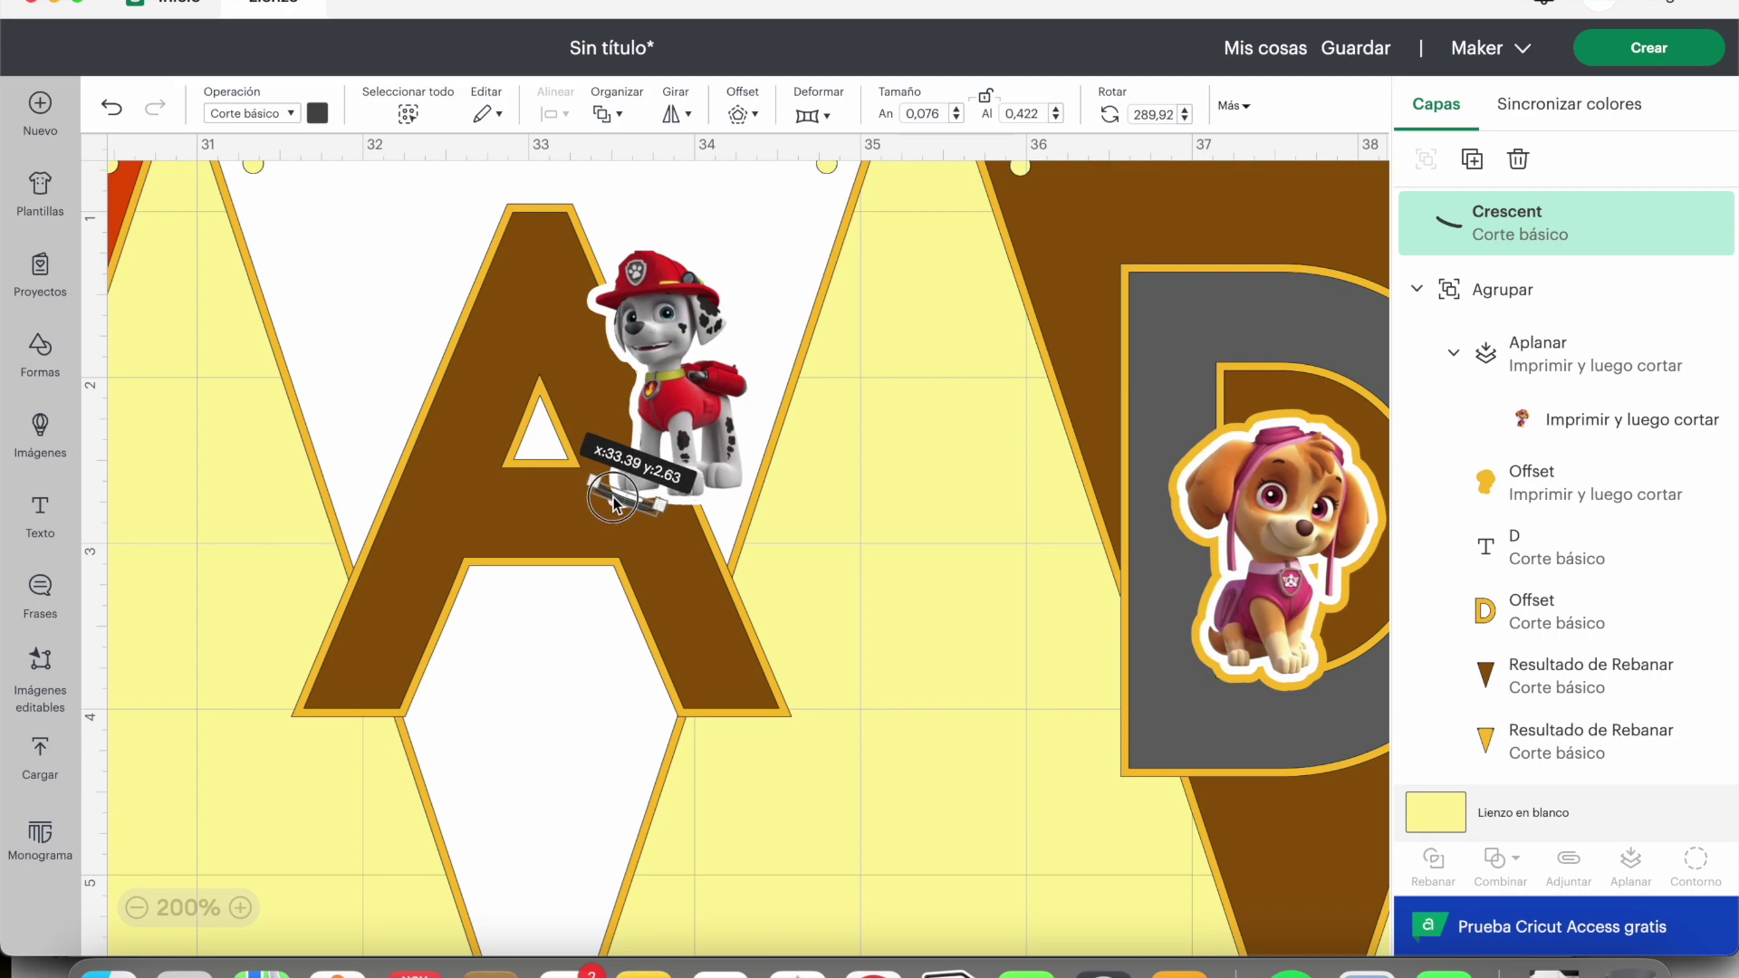
Step: Slice the dalmatian's white offset with the crescent and delete the cut-off pieces
click(537, 623)
scroll(1524, 688, up, 4)
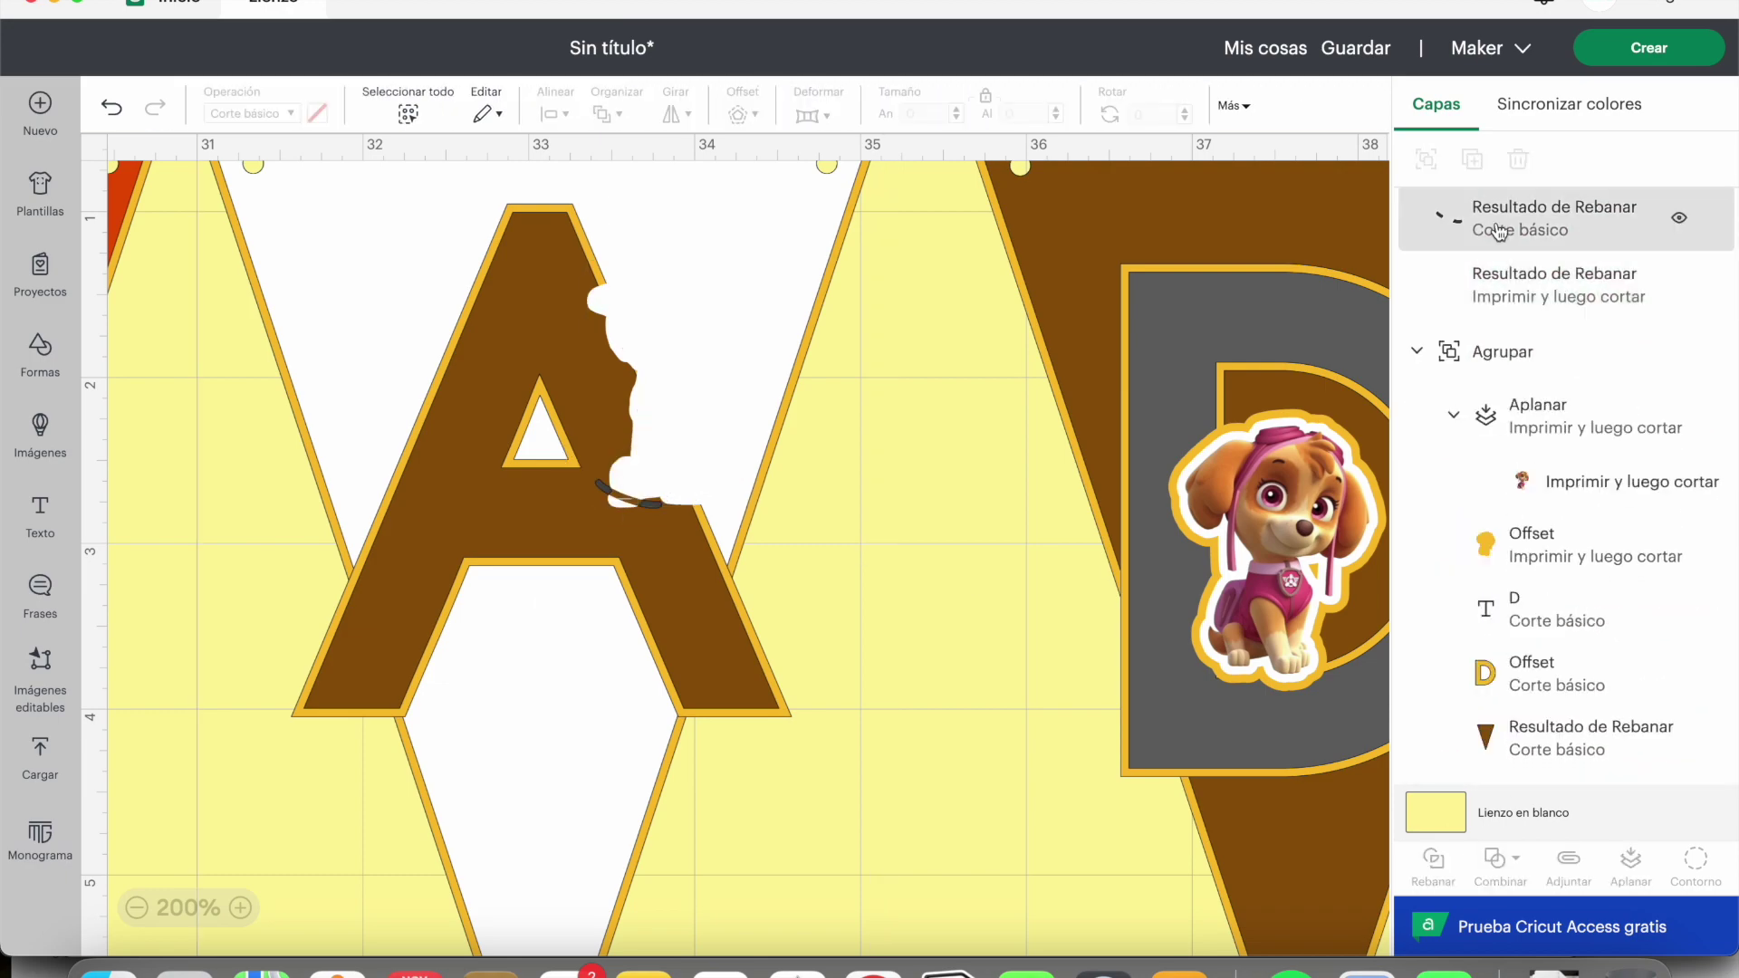
click(1540, 222)
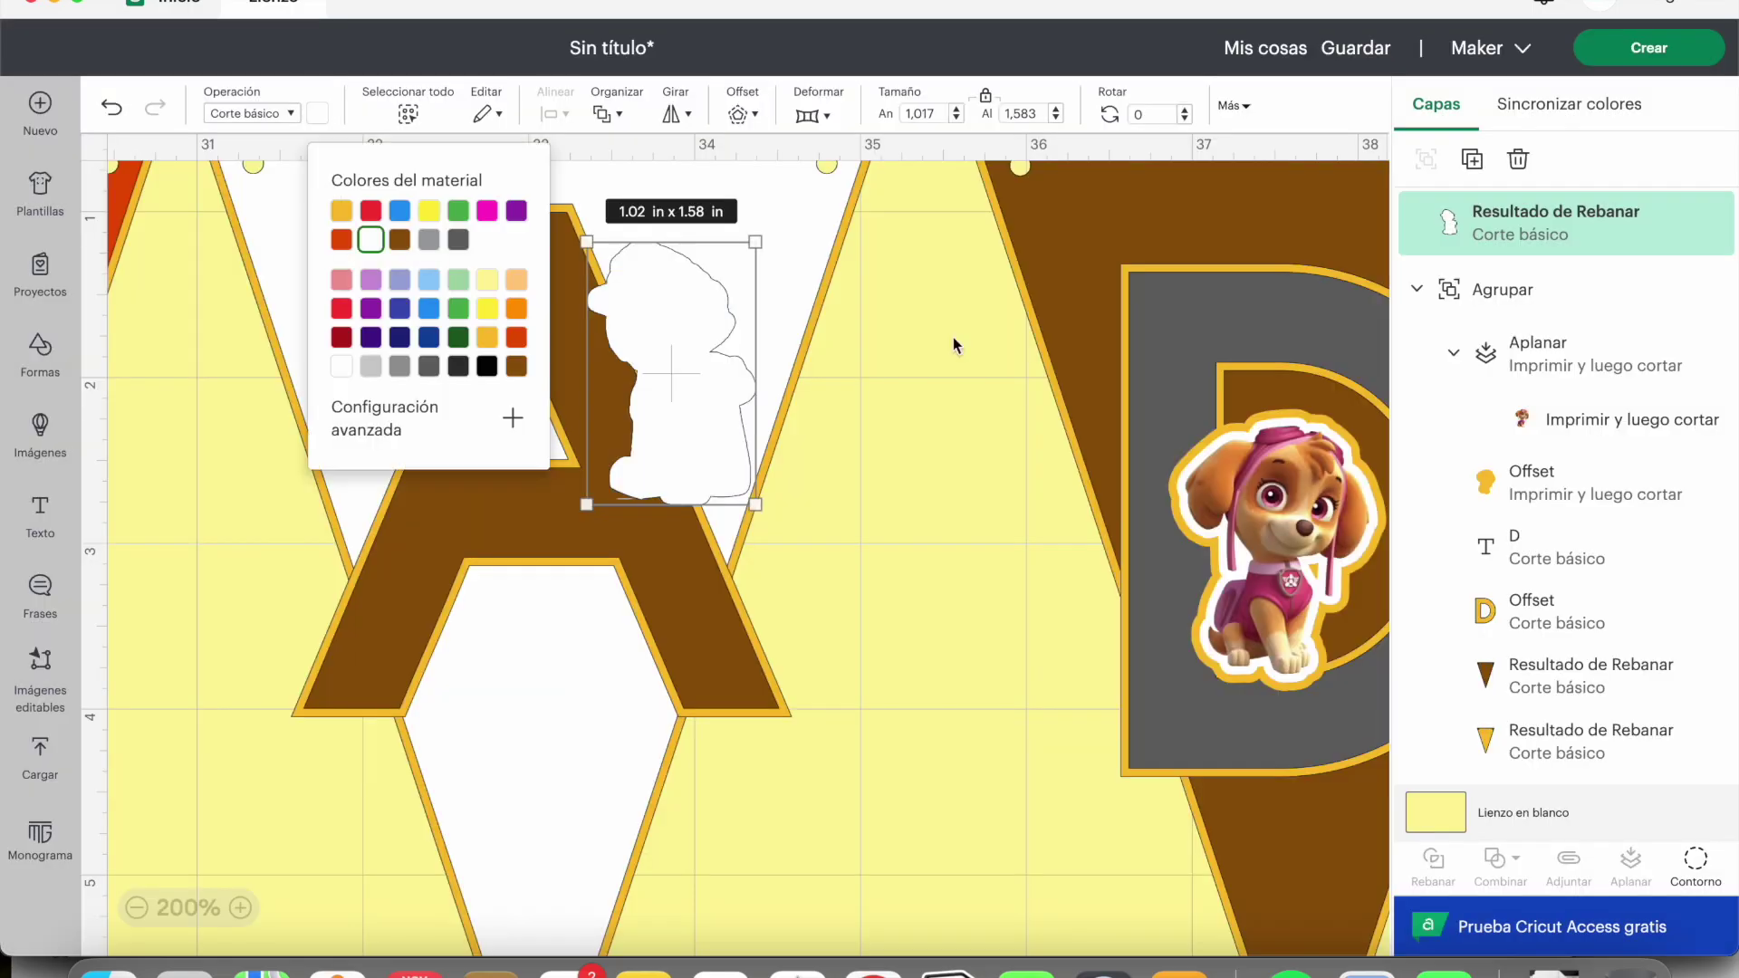
Step: Bring the dalmatian in front of its trimmed white offset and flatten the two together
click(1539, 624)
scroll(1555, 654, up, 1)
click(652, 113)
click(703, 163)
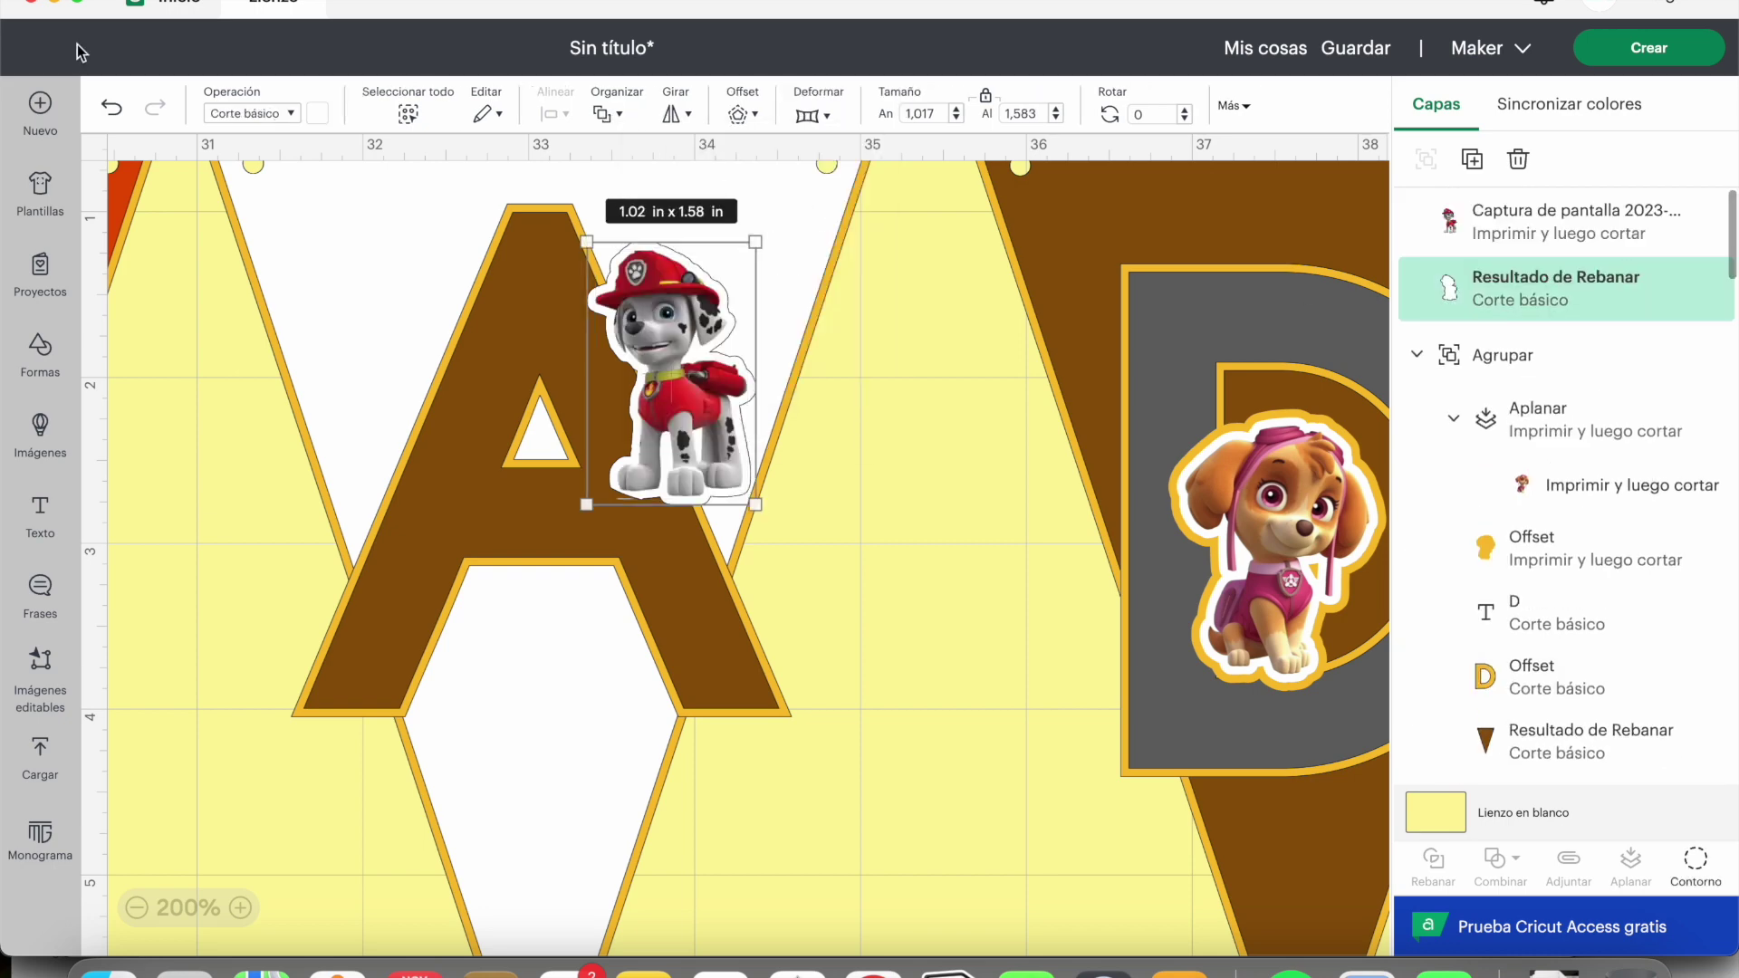
click(1630, 862)
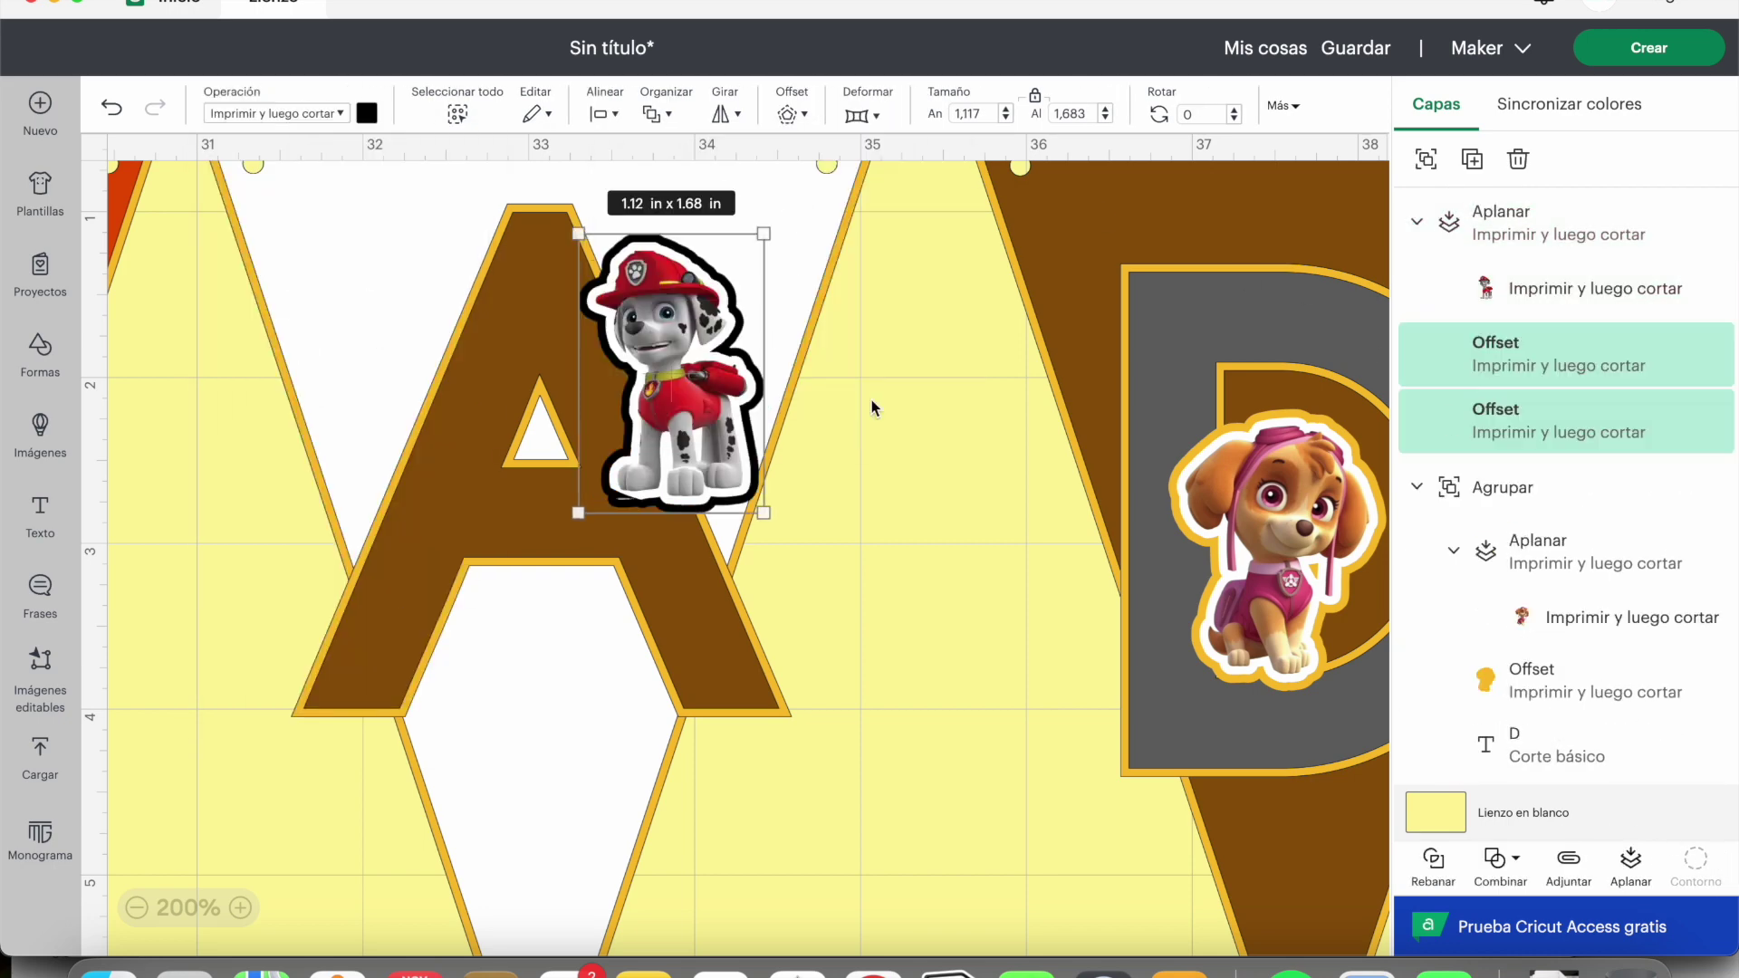
Step: Remove the dalmatian's inner extra offset, color the outer one golden, and gather it with the A pennant's layers in one group
click(1510, 345)
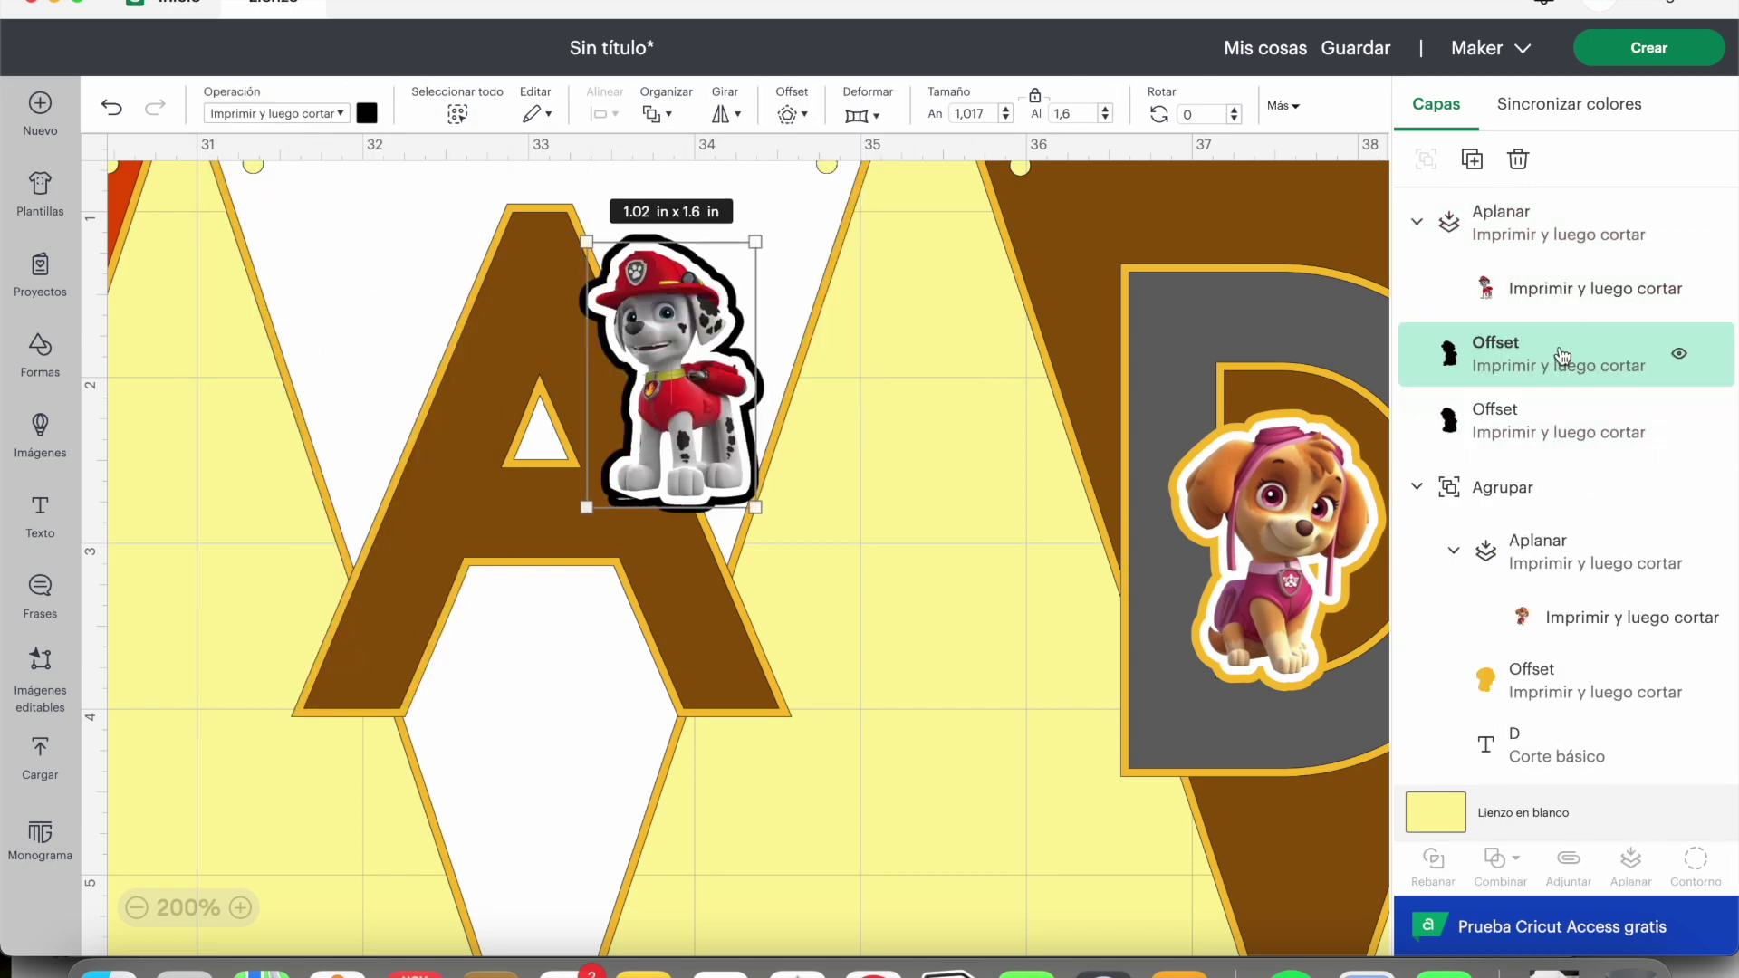
click(795, 544)
scroll(1557, 544, down, 3)
drag(1553, 580, 1530, 303)
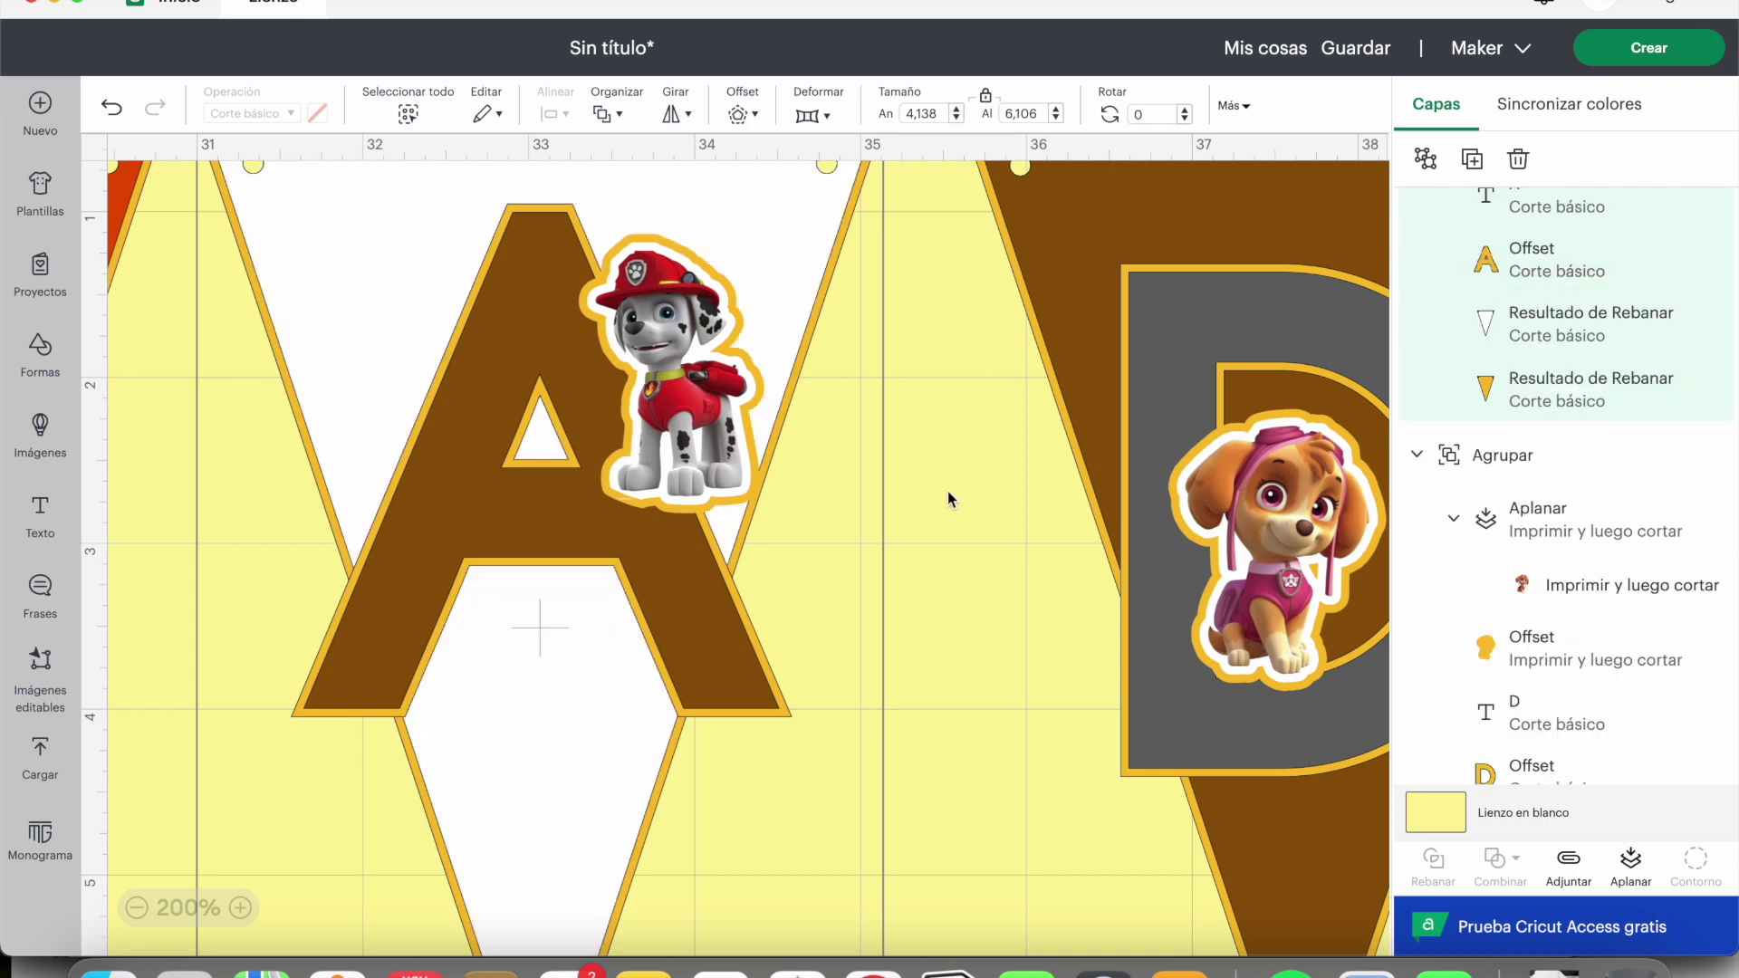
Step: Insert a square, send it to the back, and size it to enclose the gray puppy between the D and A pennants
scroll(1221, 415, left, 6)
click(797, 522)
click(40, 354)
click(154, 195)
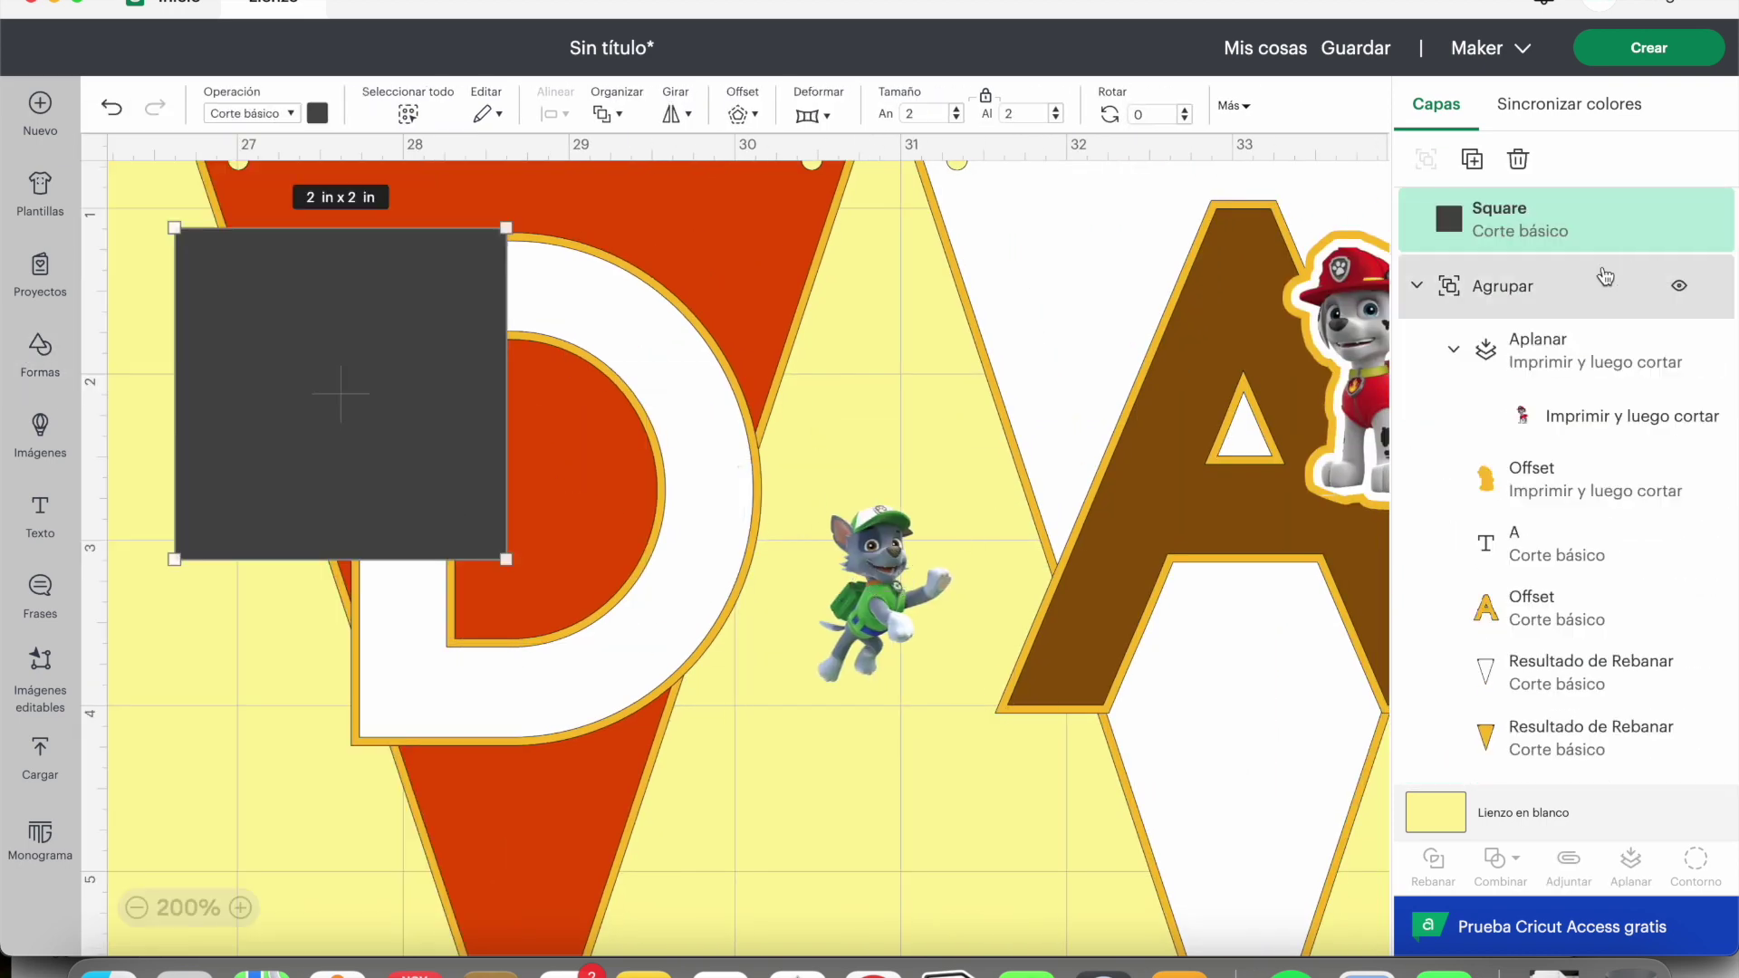
drag(339, 394, 967, 653)
click(605, 114)
click(695, 279)
drag(1132, 820, 953, 688)
Step: Slice the gray puppy's image with the square and delete the leftover pieces
scroll(1644, 480, up, 3)
shift+click(1643, 480)
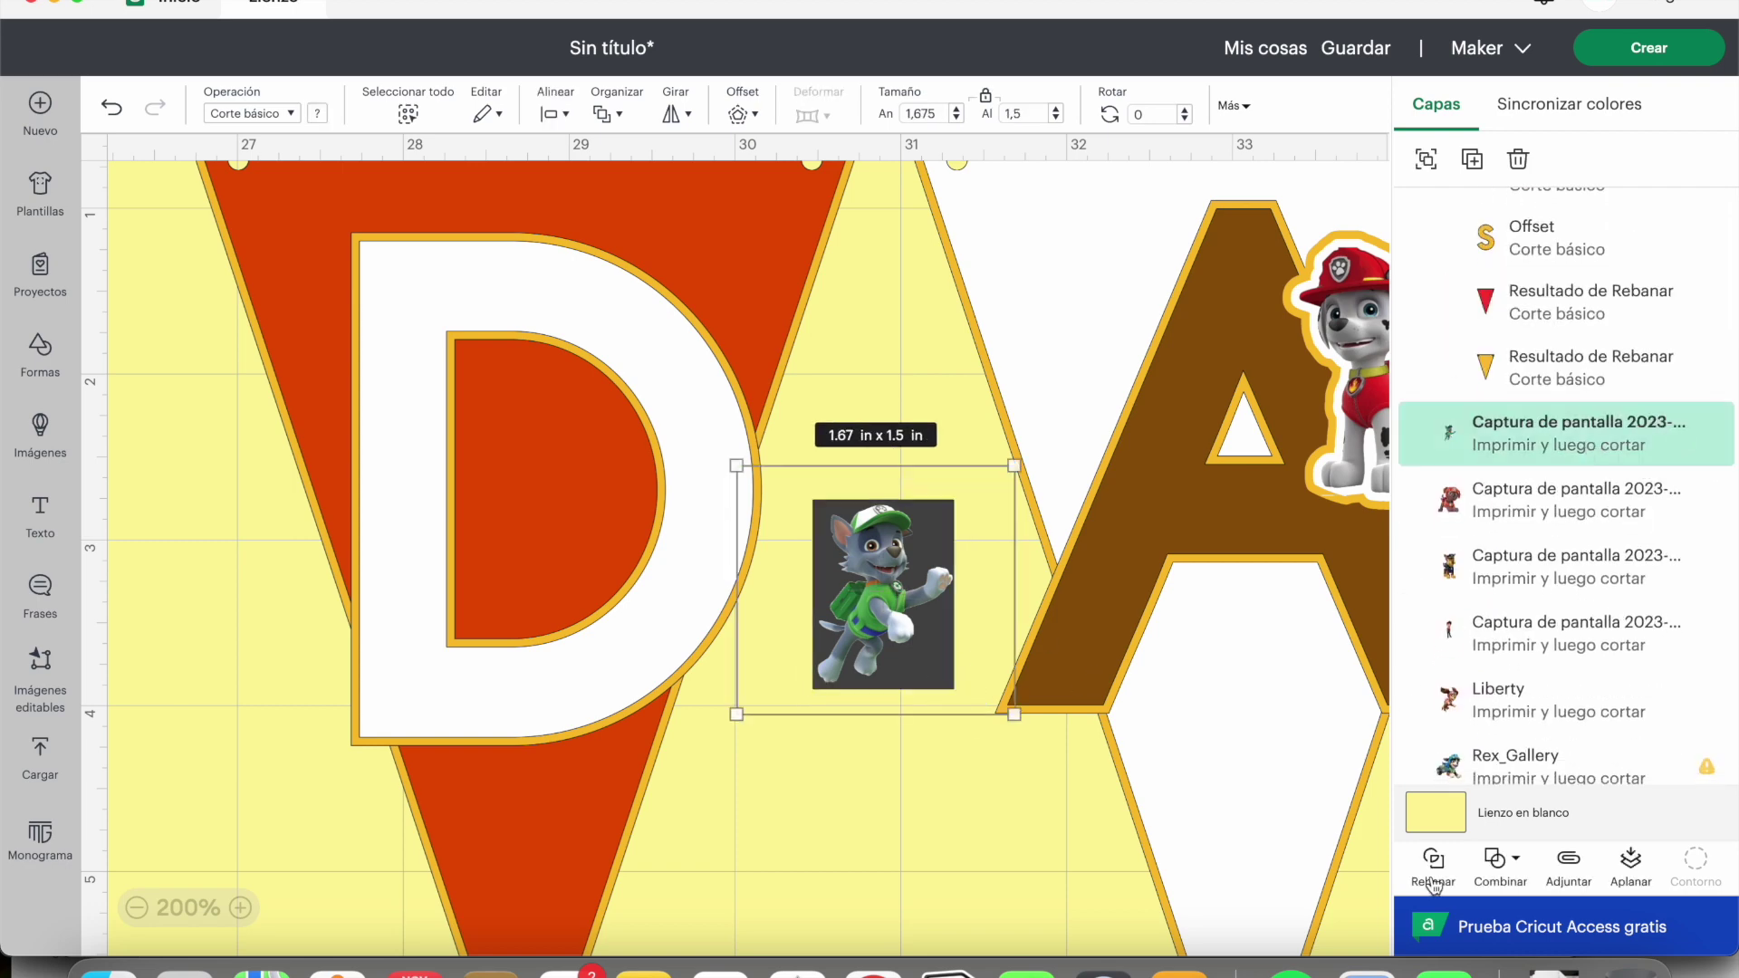
click(1433, 868)
key(Delete)
key(Delete)
key(Delete)
Step: Move the cropped gray puppy over the opening of the D on the red-orange pennant and set its height to 1.5 in
drag(885, 593, 508, 562)
double_click(1071, 113)
text(1,5)
key(Return)
Step: Add a 0.05 in offset around the gray puppy and color it white
click(792, 113)
click(872, 345)
click(367, 112)
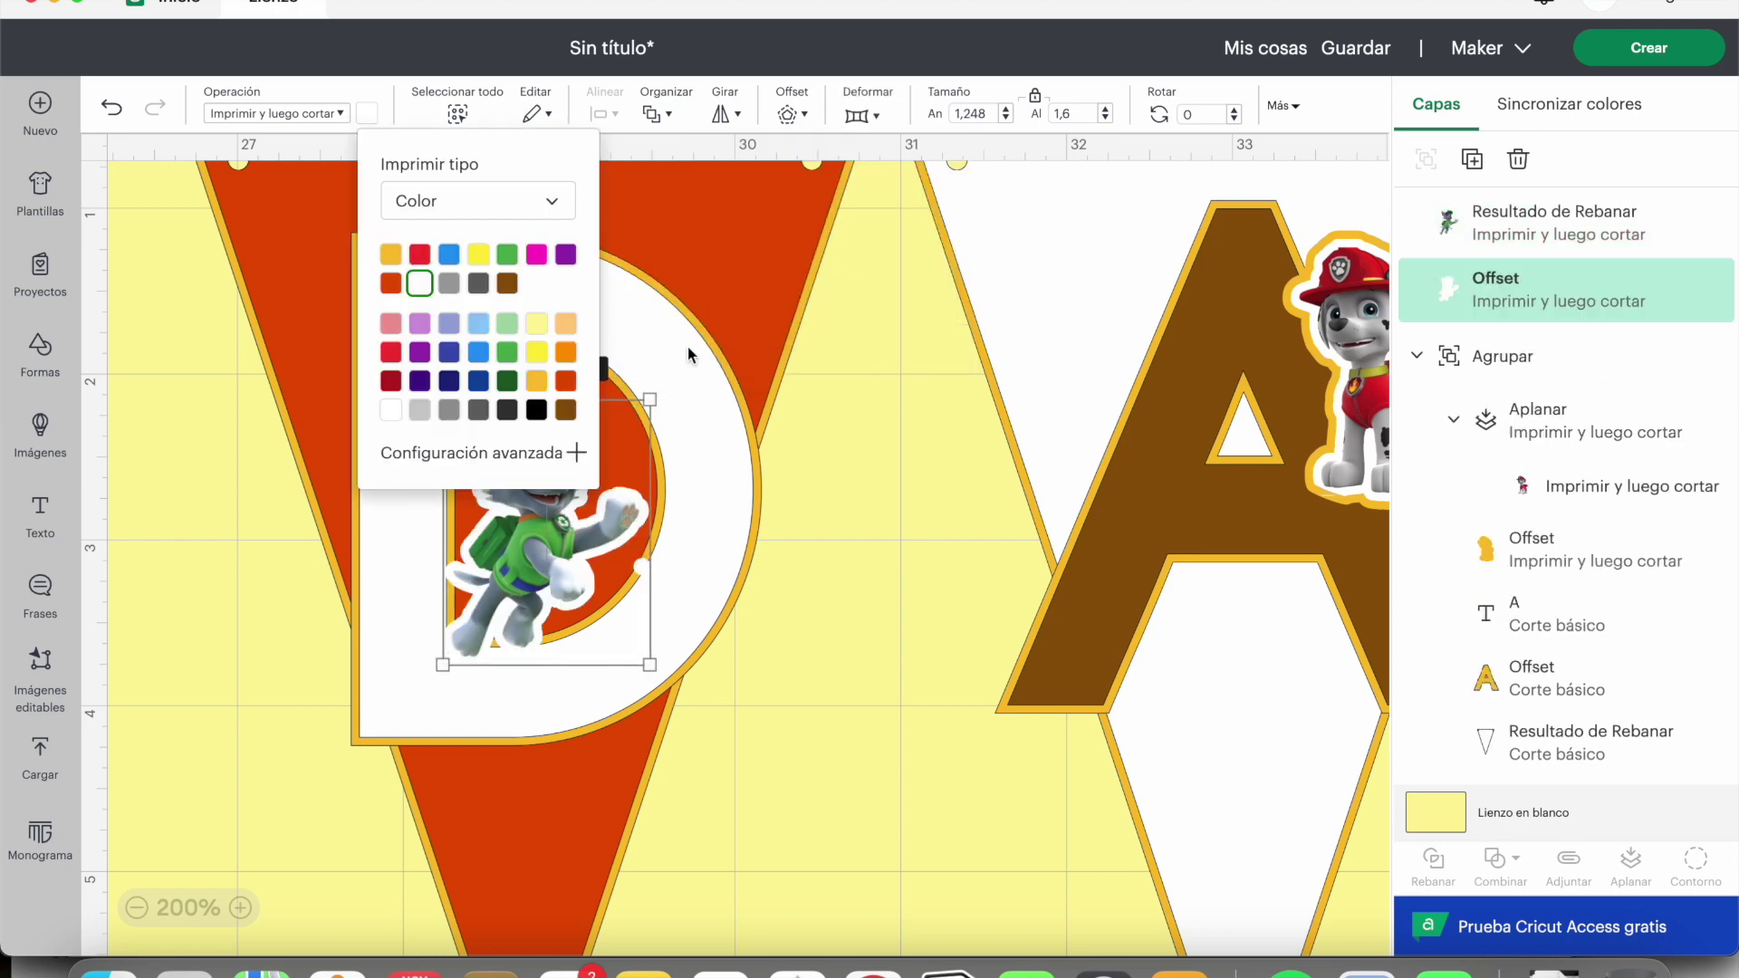
Step: Clean up the gray puppy's white offset as a basic cut and set it back to Print Then Cut
click(272, 112)
click(290, 195)
click(251, 112)
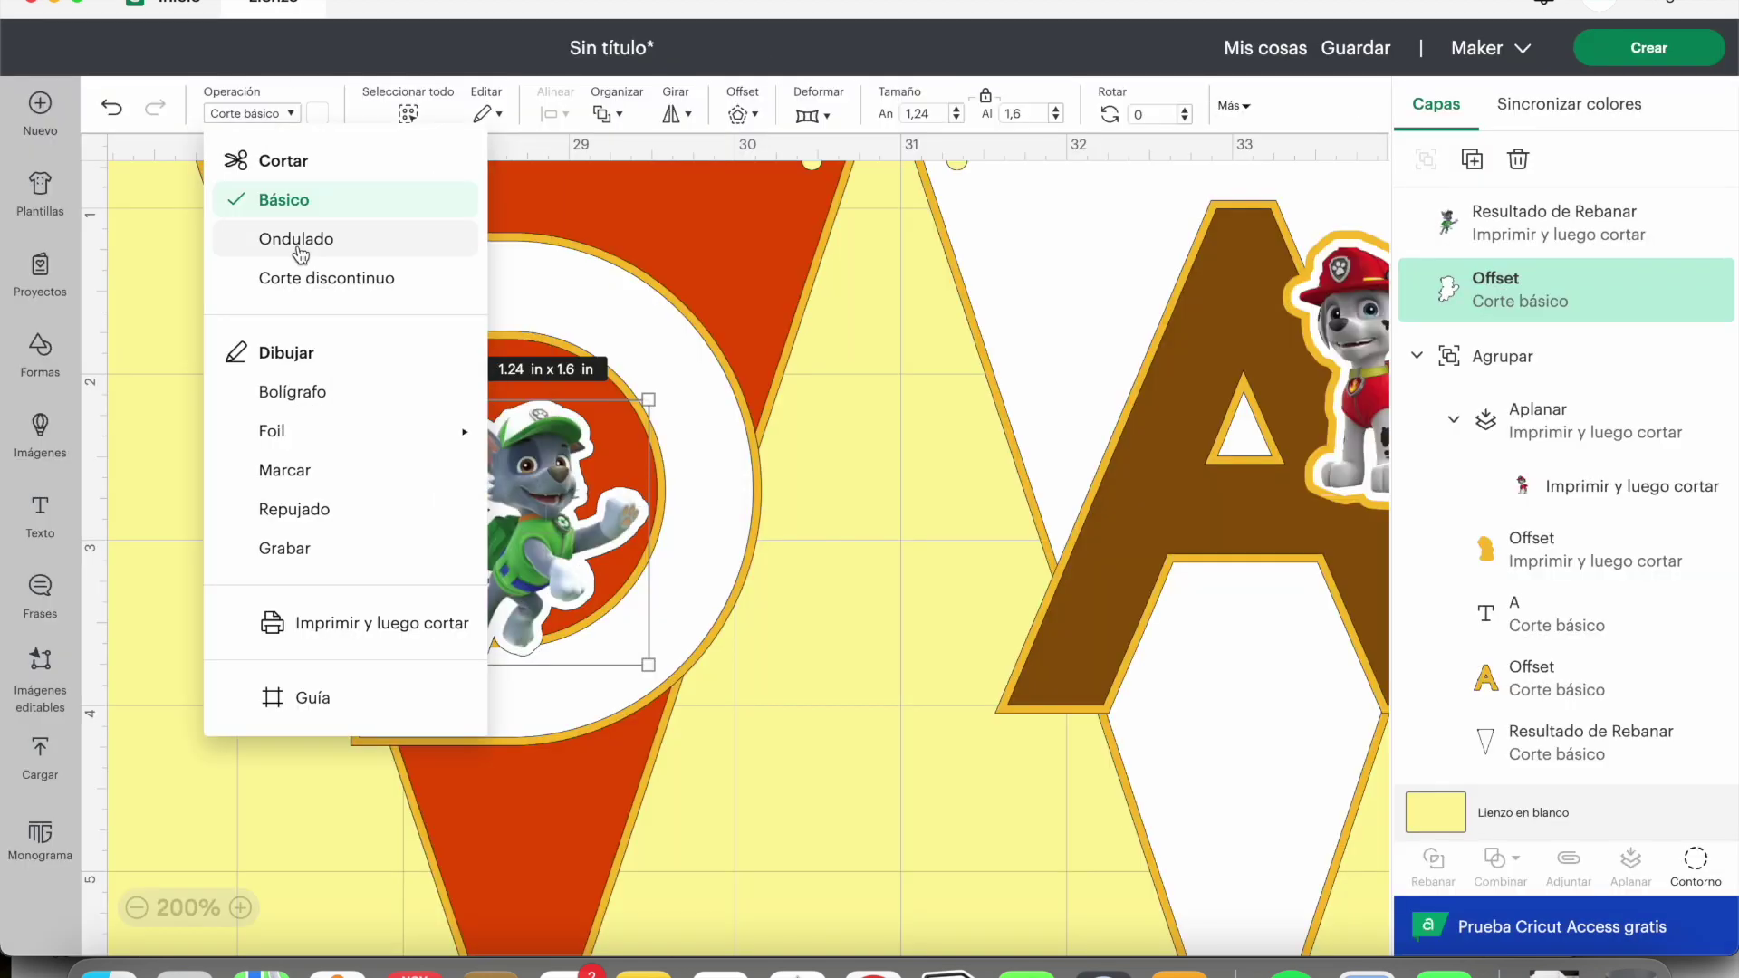
click(363, 623)
Step: Add a golden outer offset around the flattened gray puppy and group it with the red-orange D pennant's layers
click(787, 113)
click(874, 397)
click(366, 112)
click(390, 254)
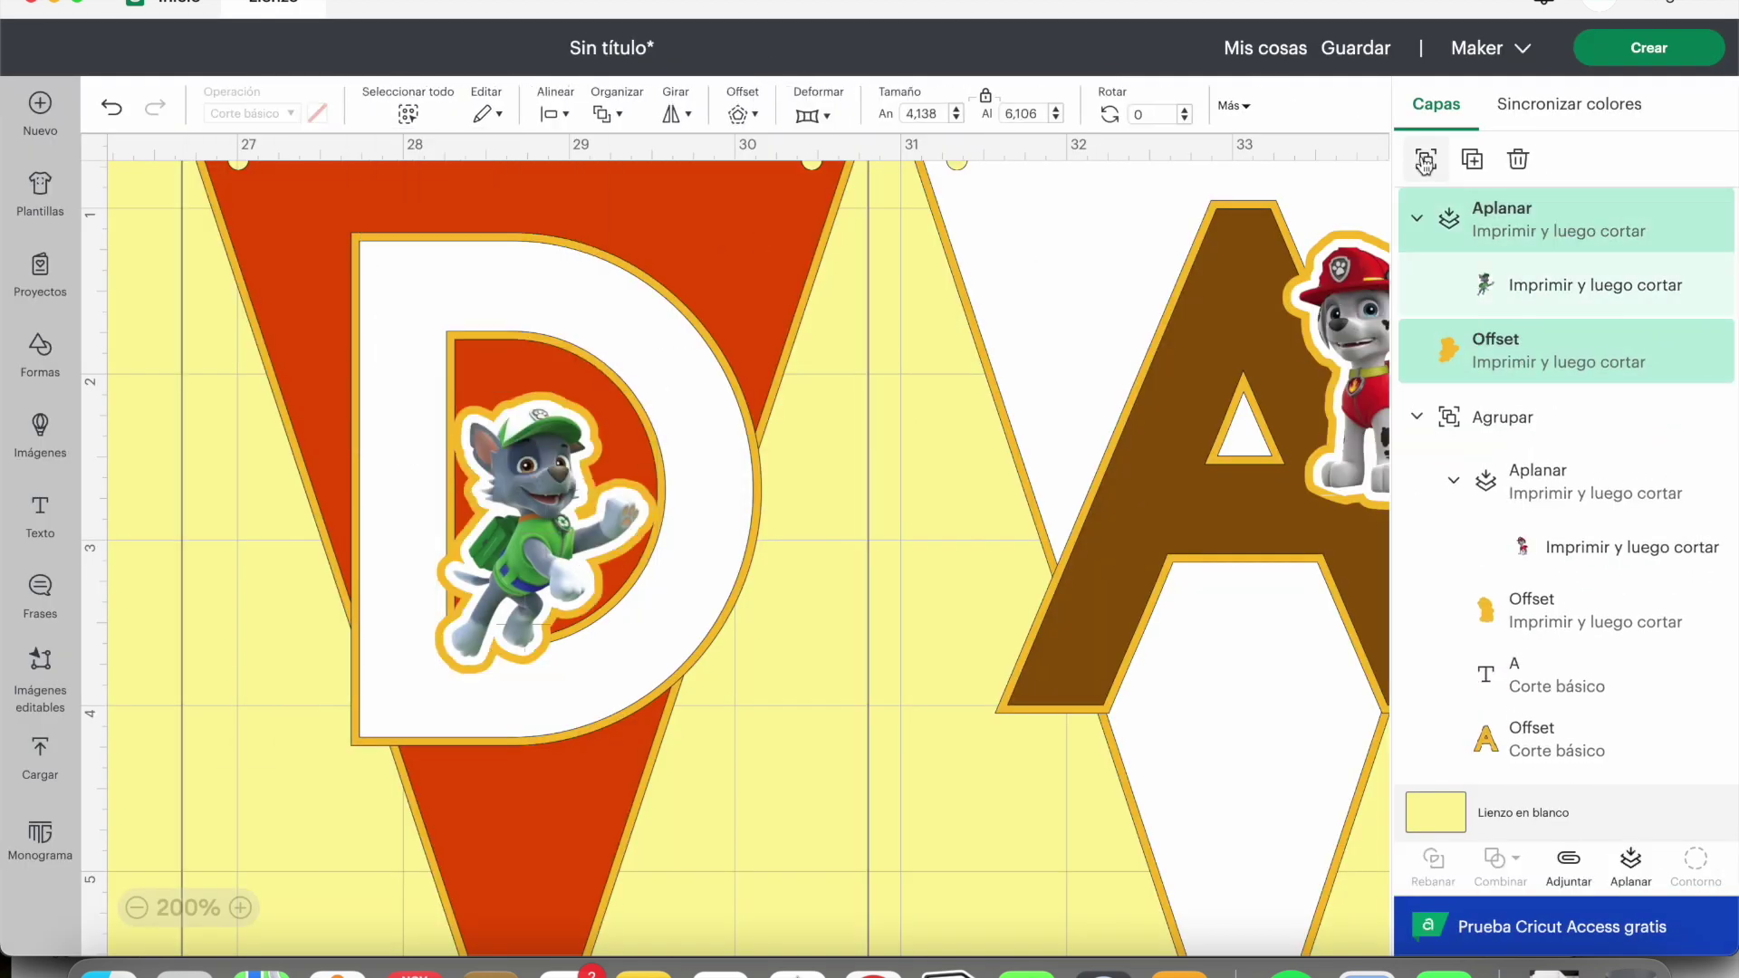
scroll(1540, 543, down, 5)
drag(1503, 504, 1514, 308)
Step: Give the orange-helmeted puppy on the purple I pennant a flattened white offset and a golden outer offset
scroll(724, 452, left, 5)
click(724, 362)
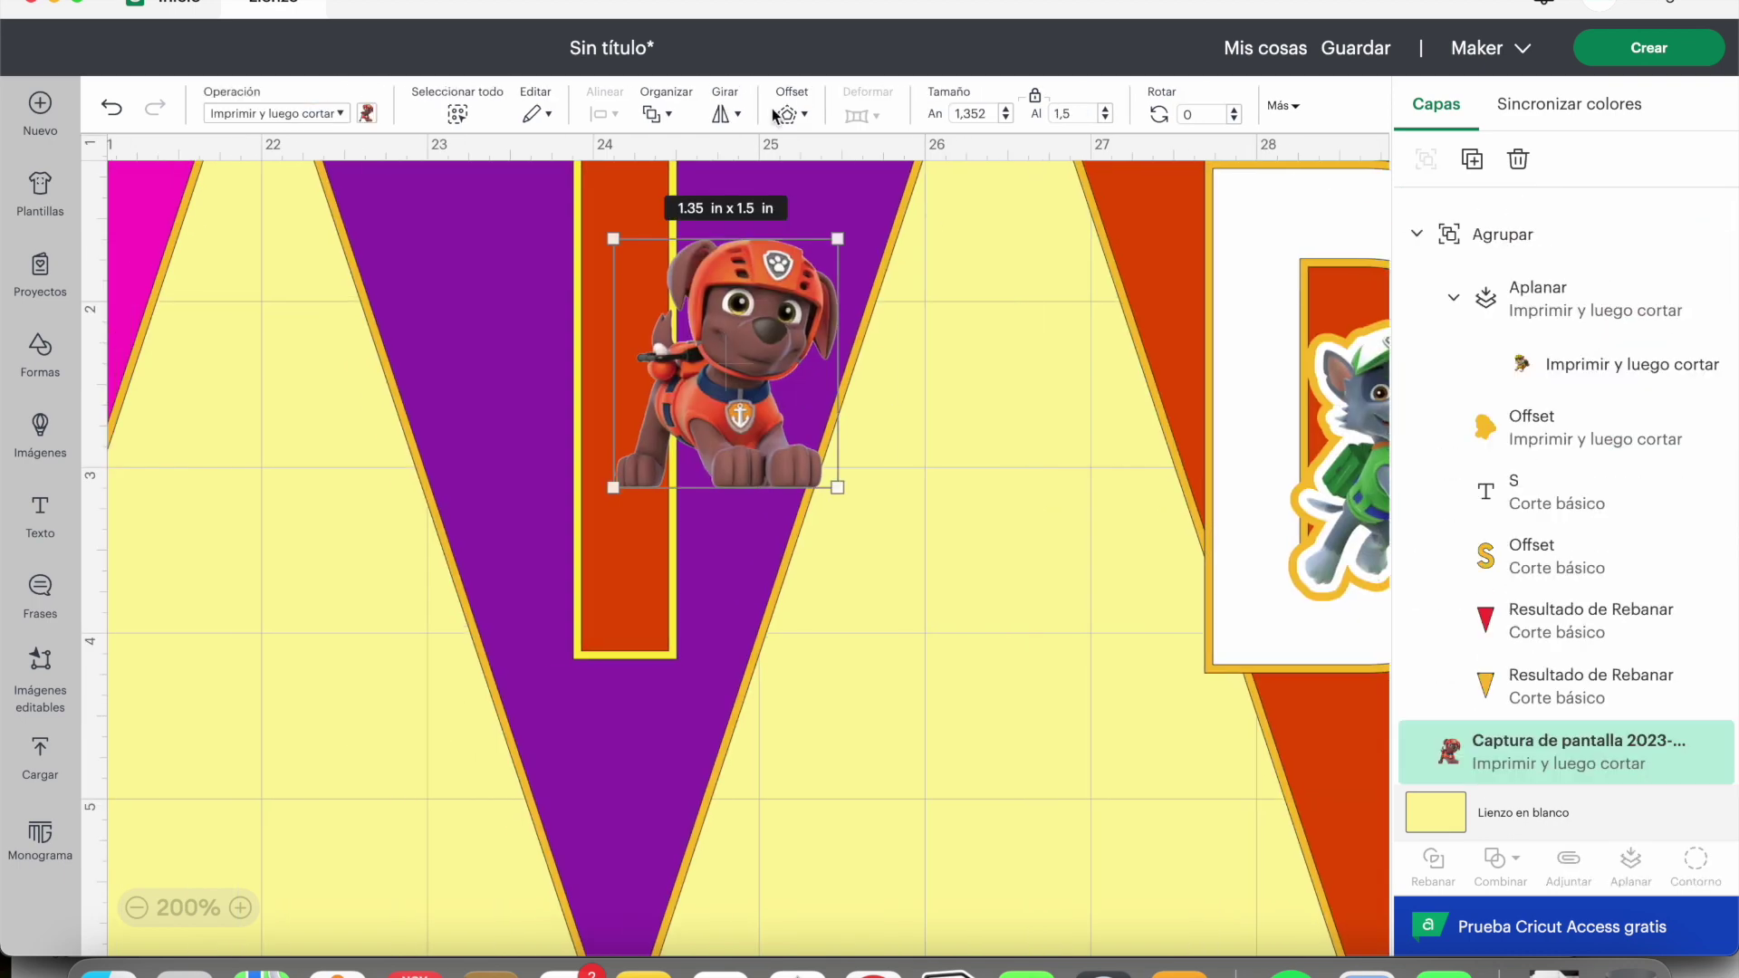
click(787, 113)
click(367, 113)
click(841, 384)
Step: Remove the orange-helmeted puppy's inner extra offset and group the outlined puppy with the purple I pennant's layers
scroll(1540, 453, up, 5)
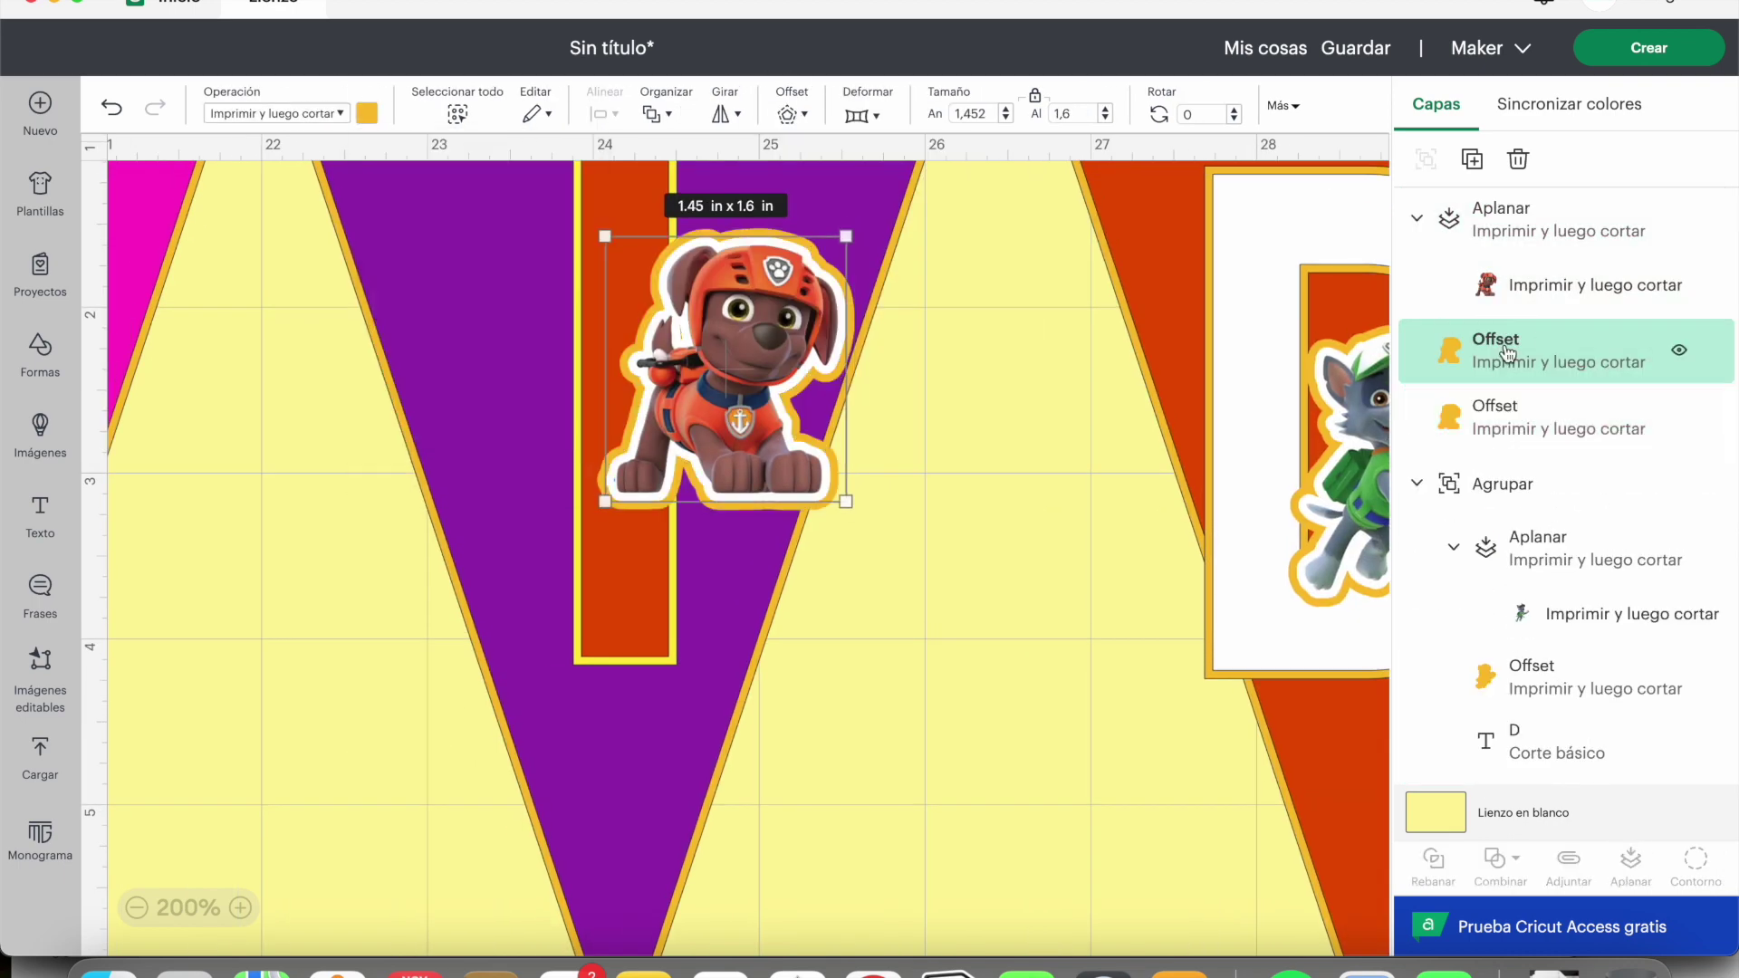
scroll(1552, 453, down, 3)
drag(1552, 465, 1551, 440)
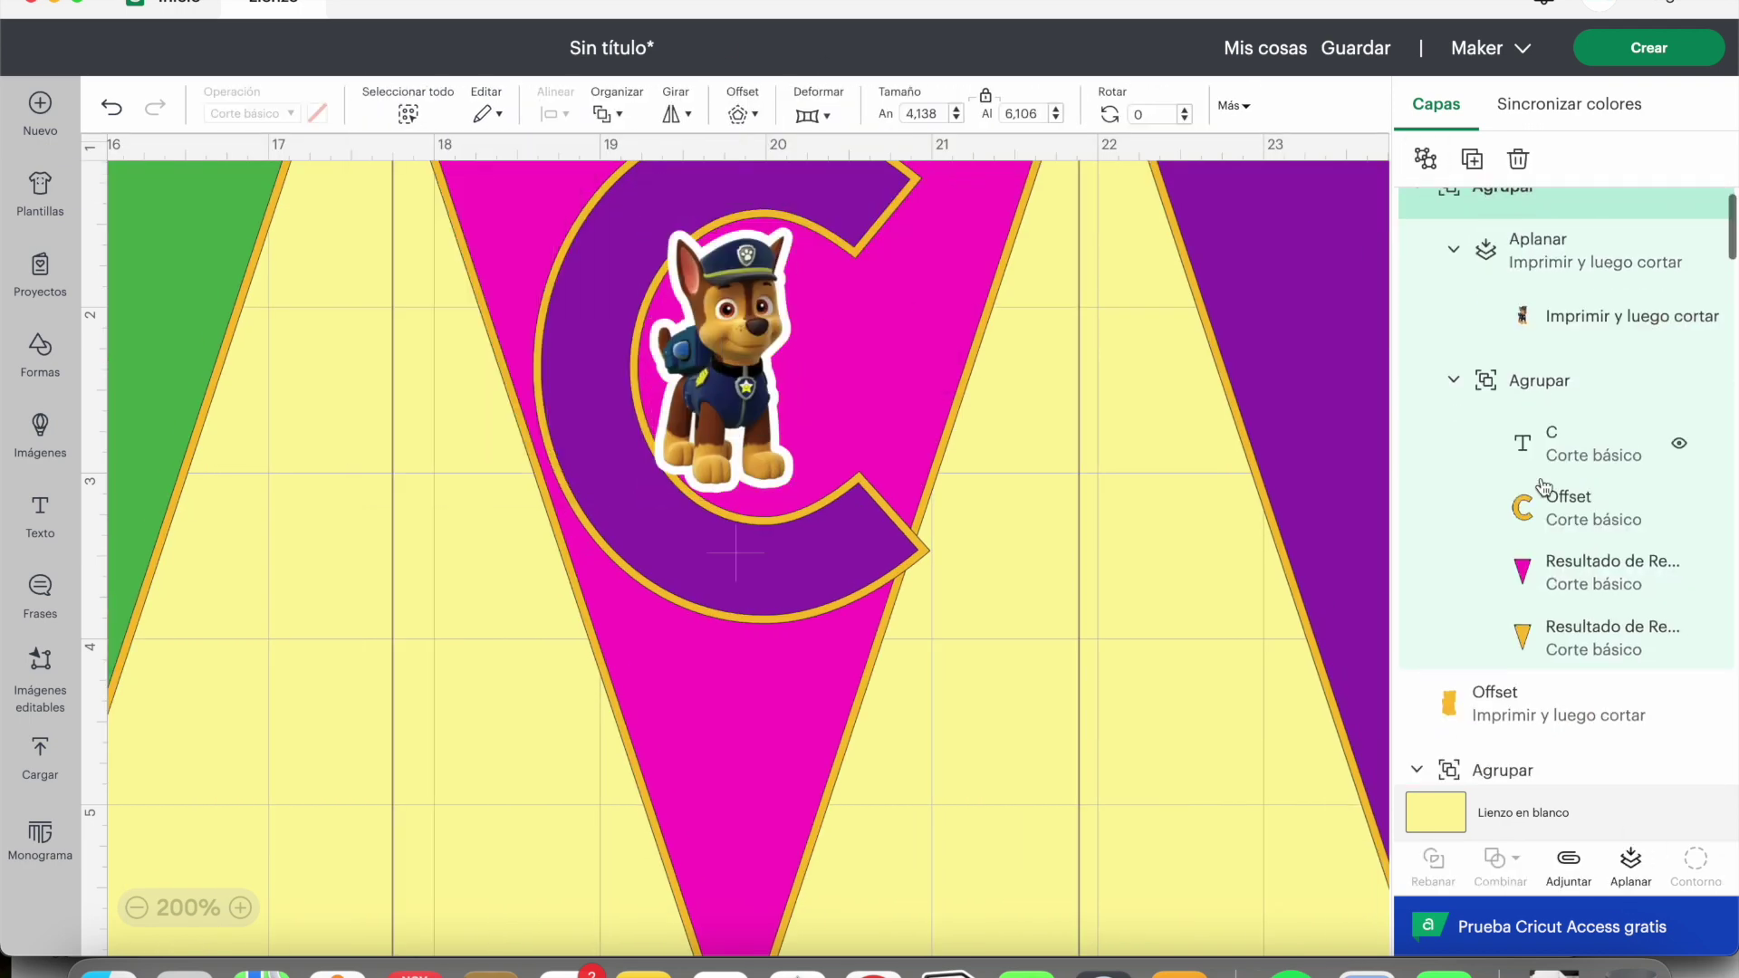
Step: Place the police puppy's golden offset beneath it in the C group and move the pennant's layers out of the nested group
drag(1544, 486, 1486, 341)
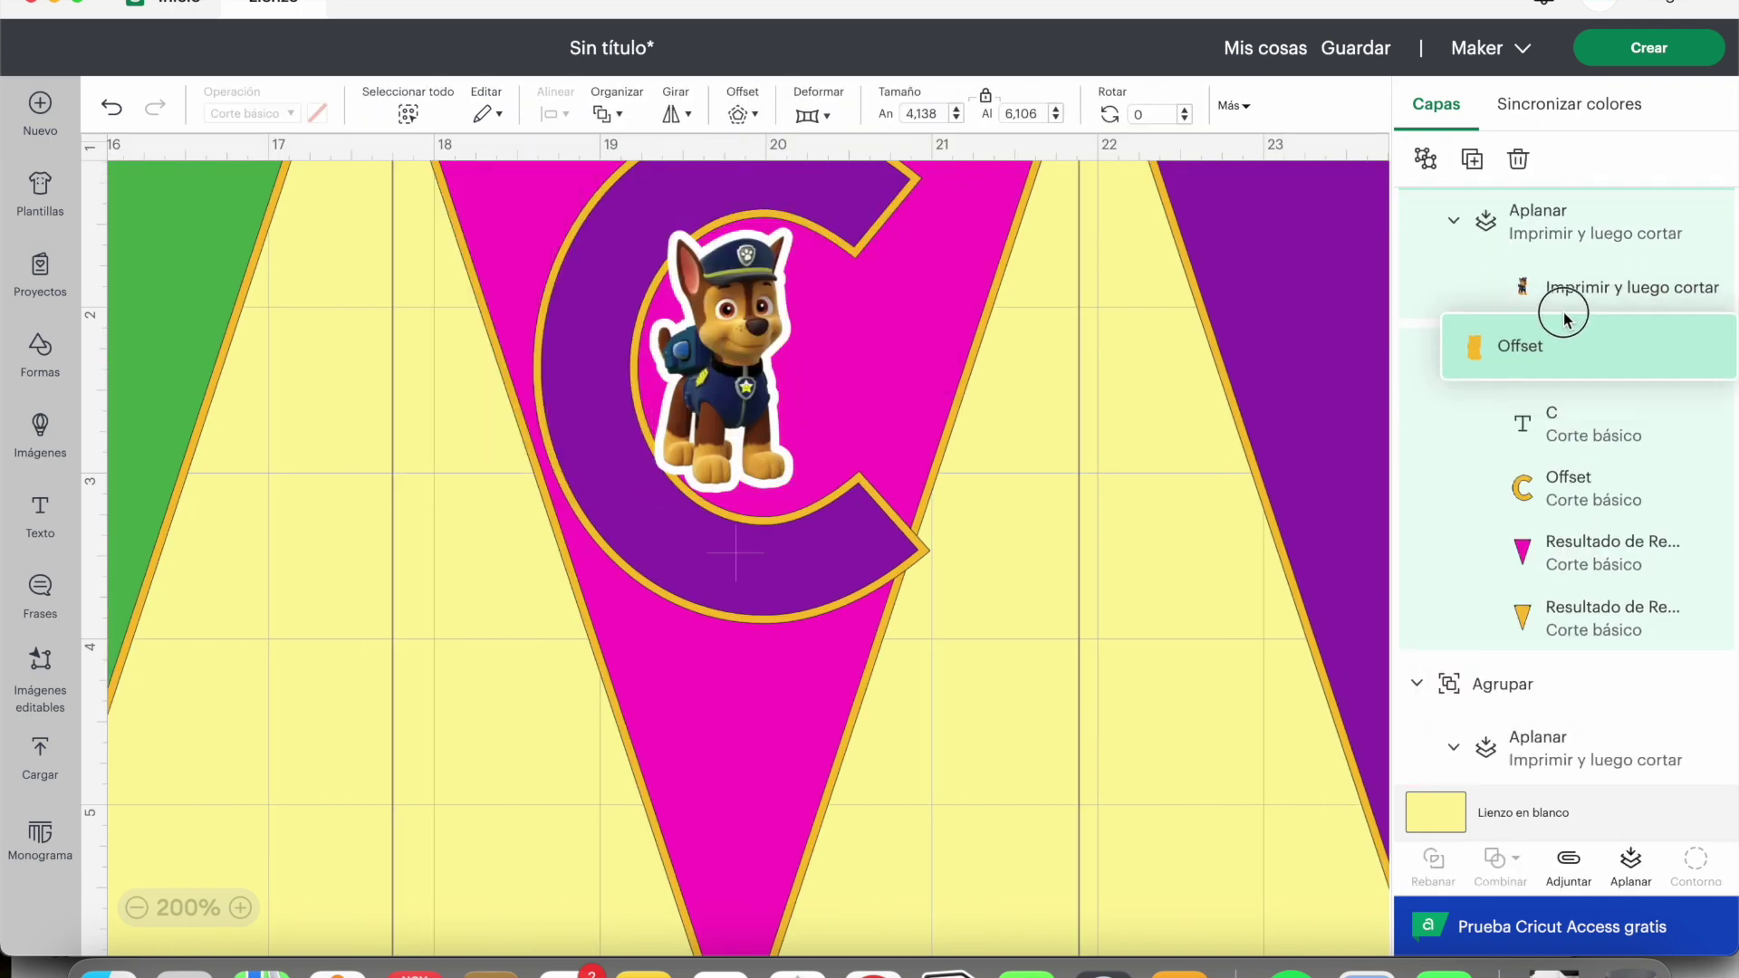
drag(1494, 588, 1485, 624)
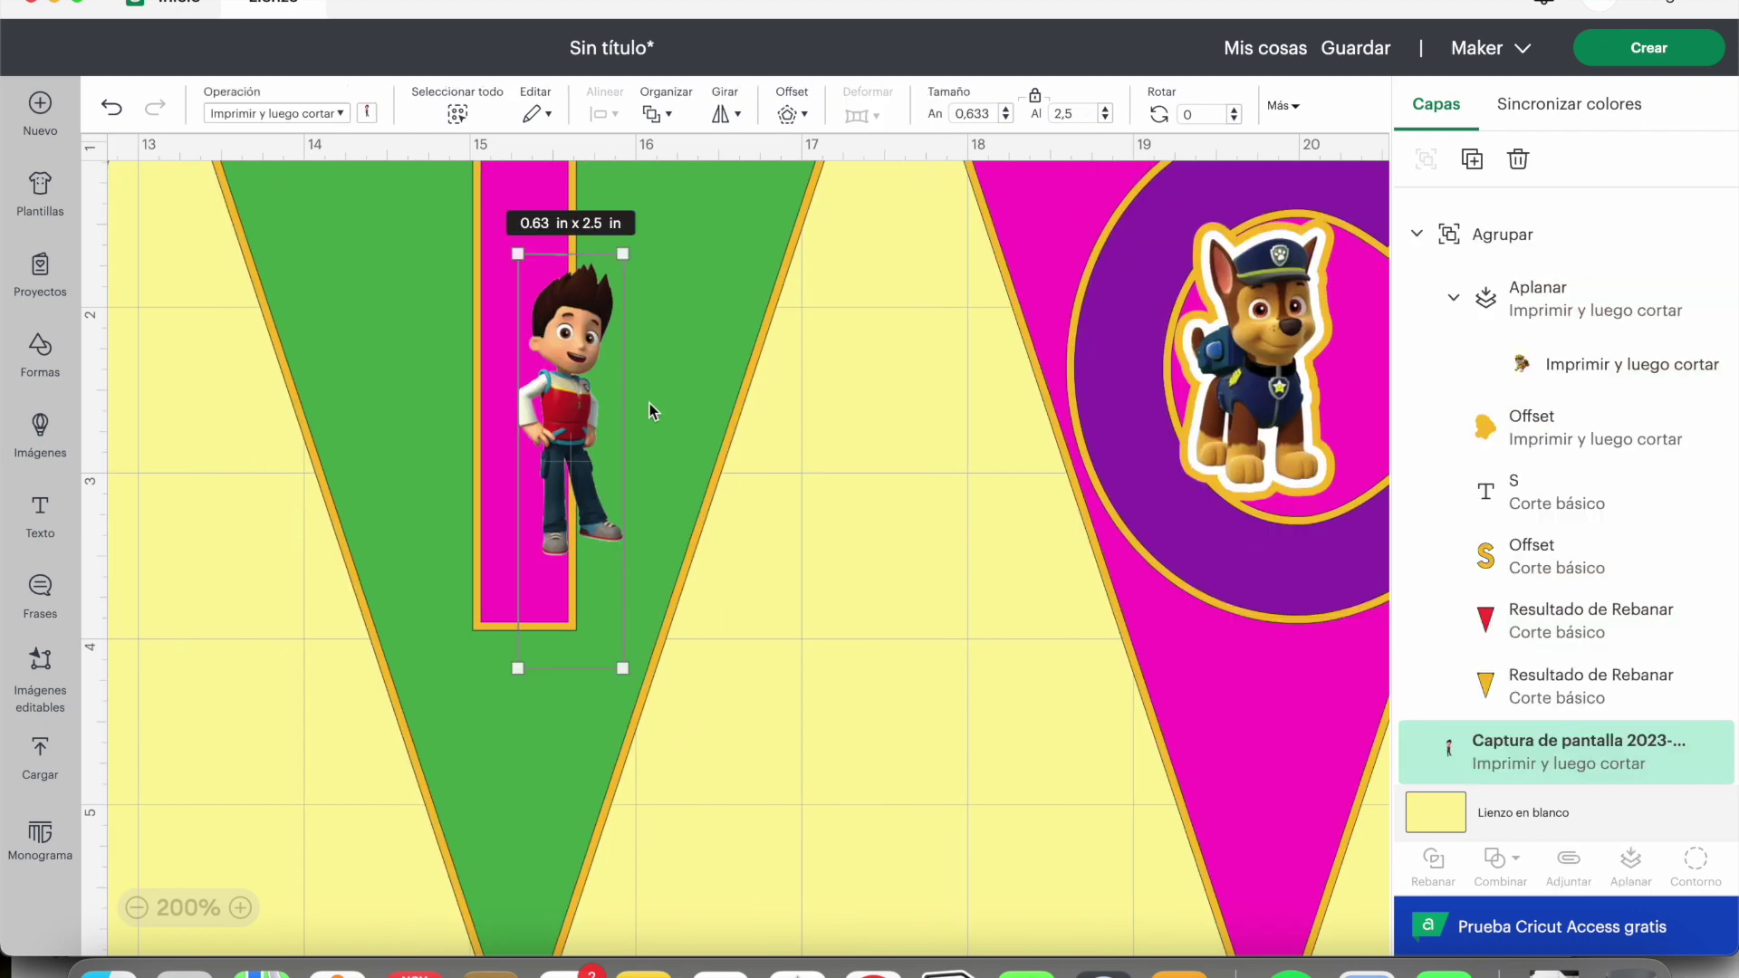
Step: Move the boy off the green I pennant and fit a square, sent to the back, around his figure
drag(543, 388, 888, 660)
drag(318, 438, 987, 633)
click(609, 114)
click(701, 279)
drag(1153, 467, 968, 478)
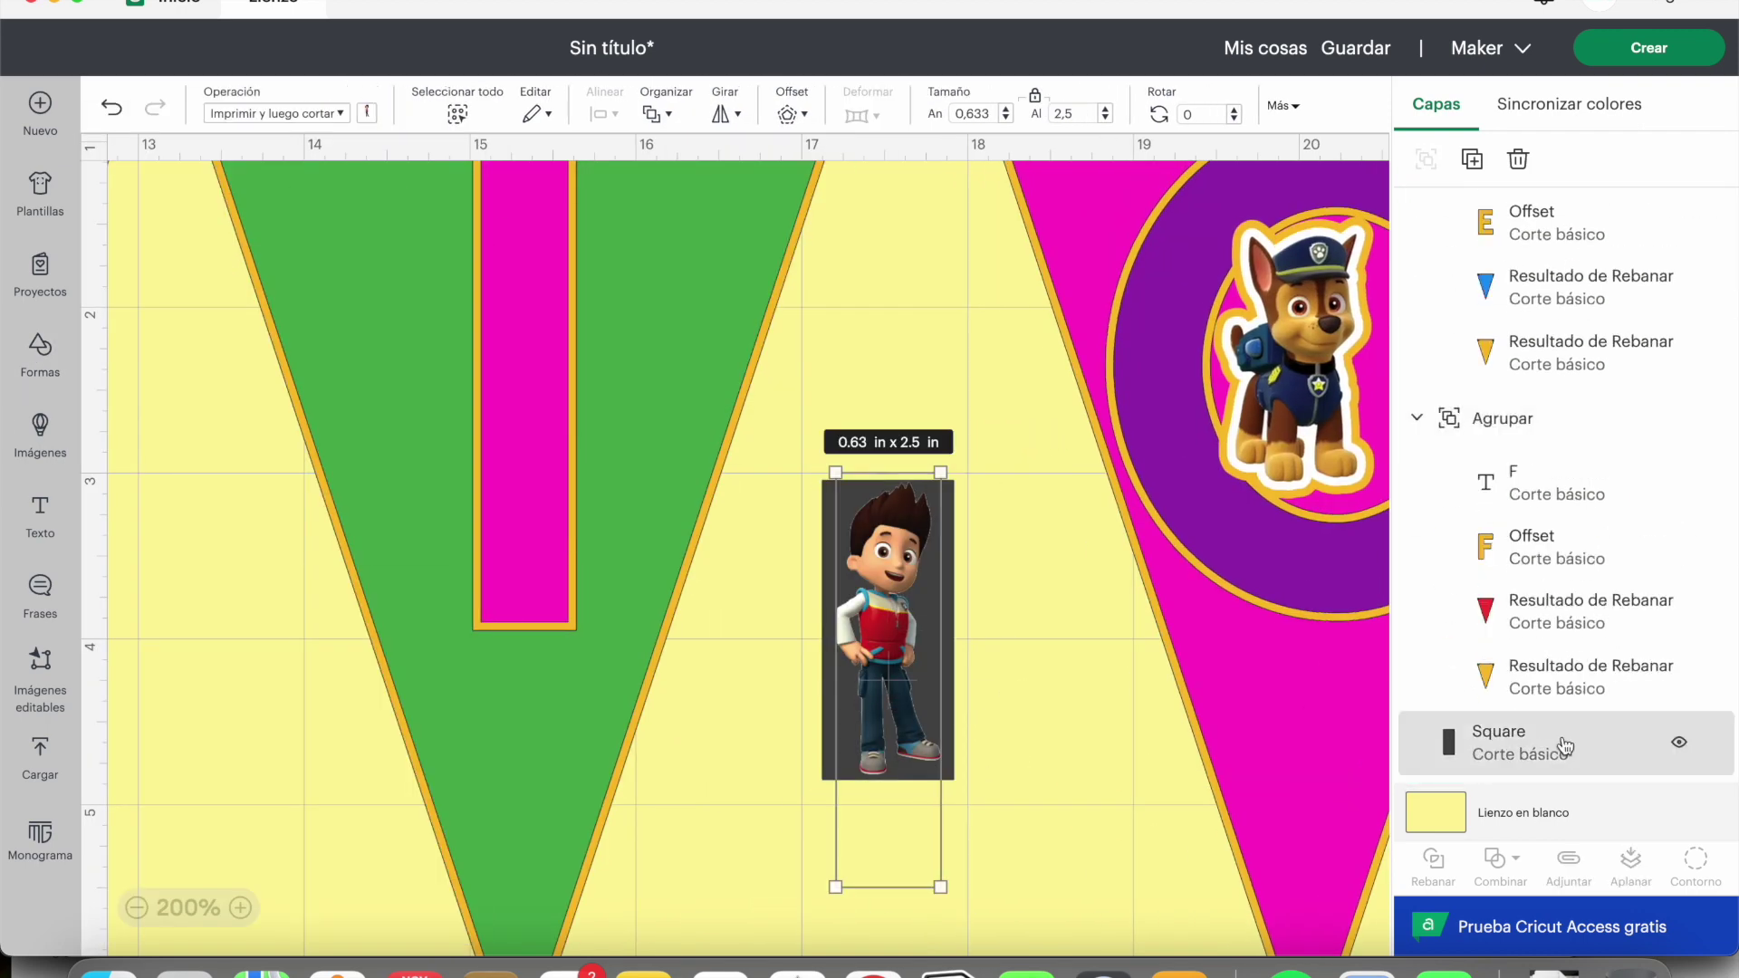
Step: Slice the boy's image with the square behind him and delete the leftover pieces
scroll(1612, 355, up, 5)
click(1612, 355)
key(Delete)
key(Delete)
Step: Add offsets around the cropped boy and place him over the letter on the green I pennant
click(792, 113)
click(874, 346)
drag(905, 688, 589, 476)
Step: Remove the boy's inner extra offset, color the outer one golden, and group him with the green I pennant's layers
click(1540, 353)
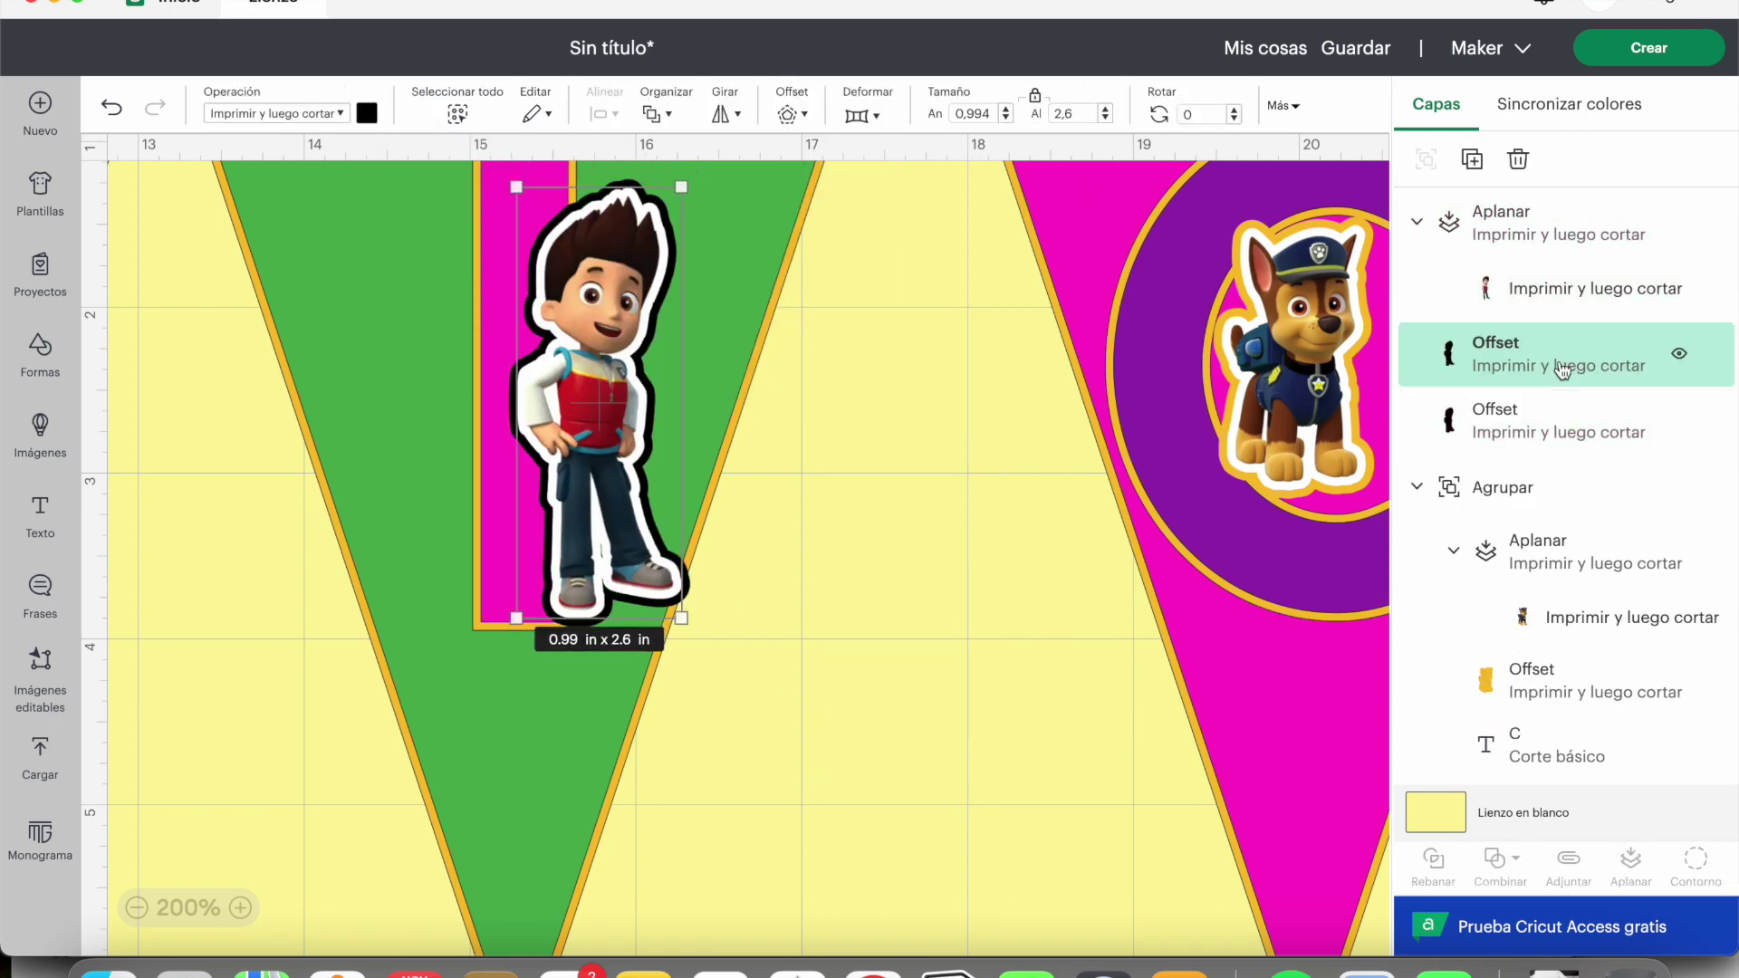
scroll(1540, 408, down, 5)
click(1558, 480)
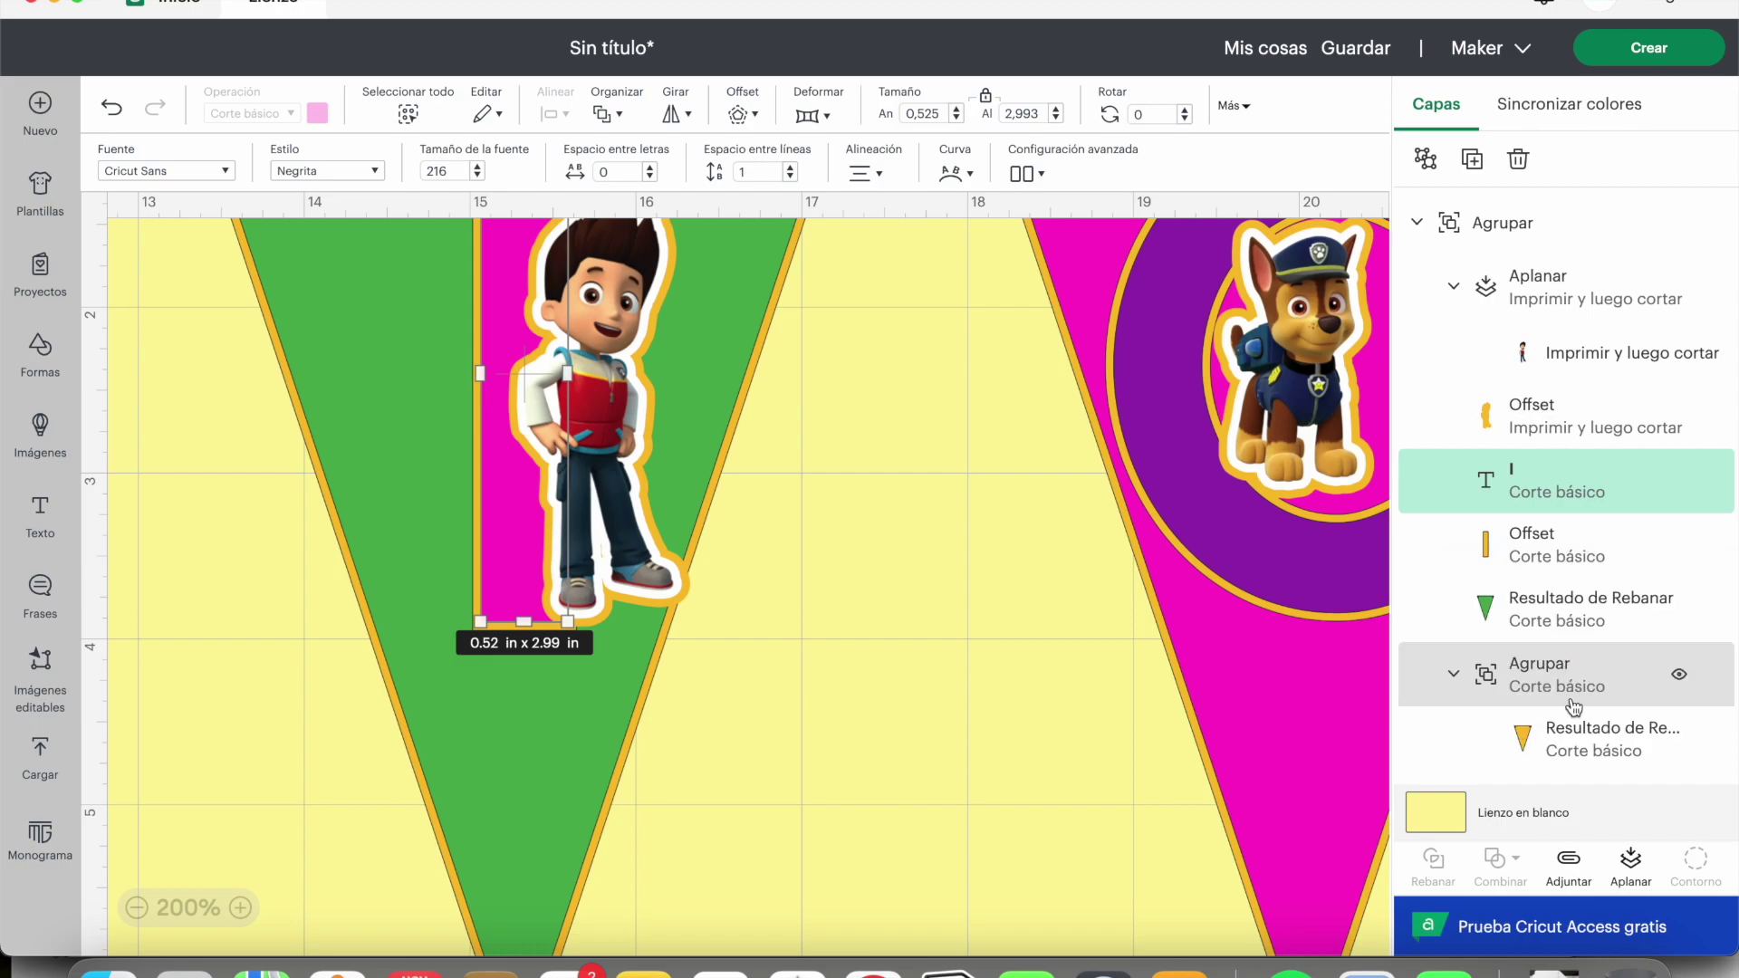
scroll(1569, 661, down, 3)
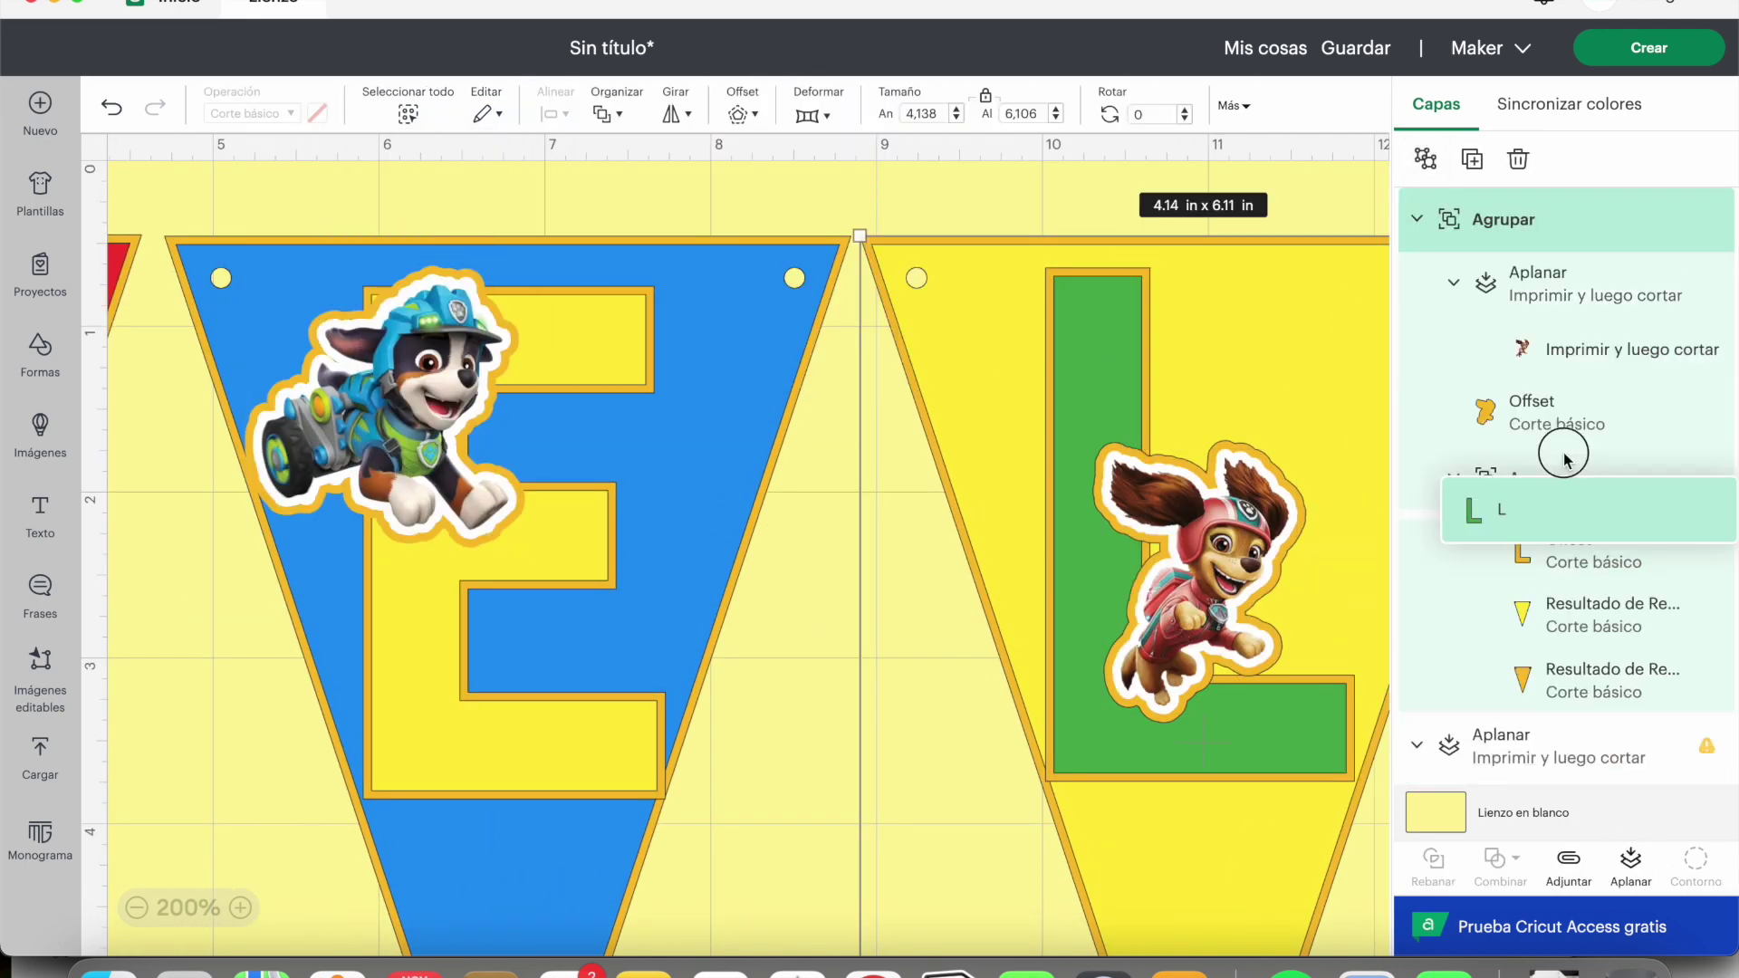
Step: Move the L pennant's layers out of the nested group, and combine the outlined wheeled puppy with the blue E pennant's layers
drag(1566, 454, 1558, 548)
drag(1539, 667, 1545, 494)
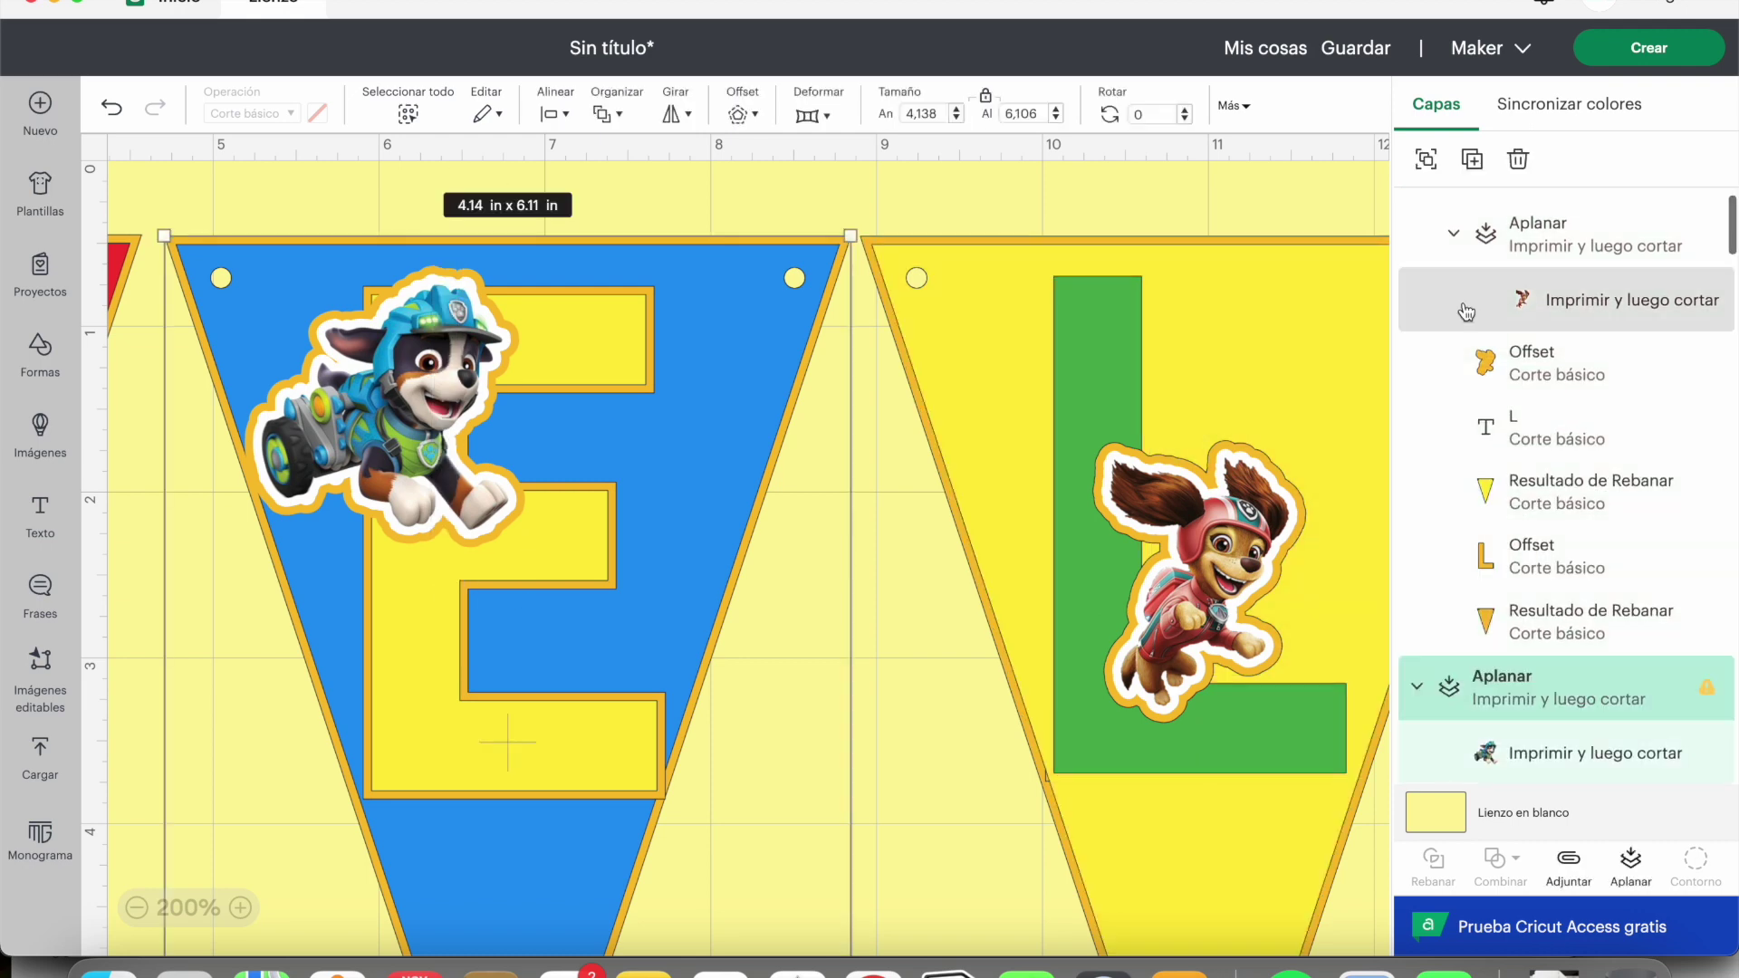
drag(1464, 589, 1467, 570)
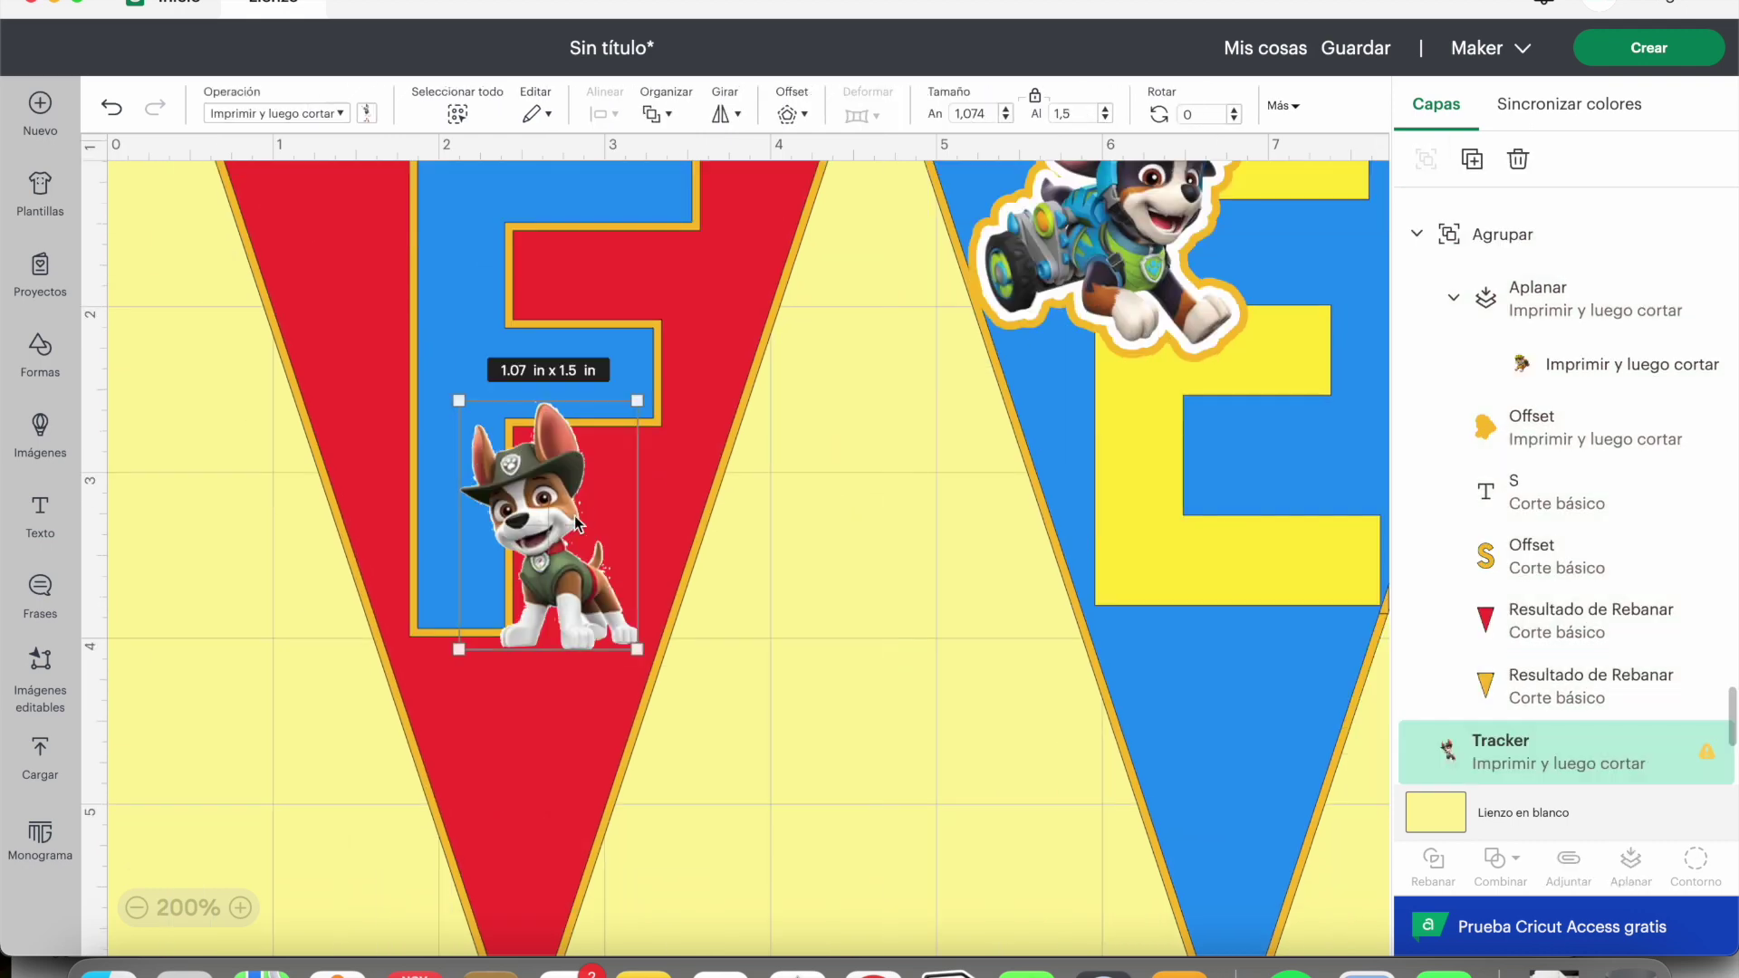
Step: Add a 0.05 in round-cornered offset around the Tracker puppy on the F pennant
click(793, 113)
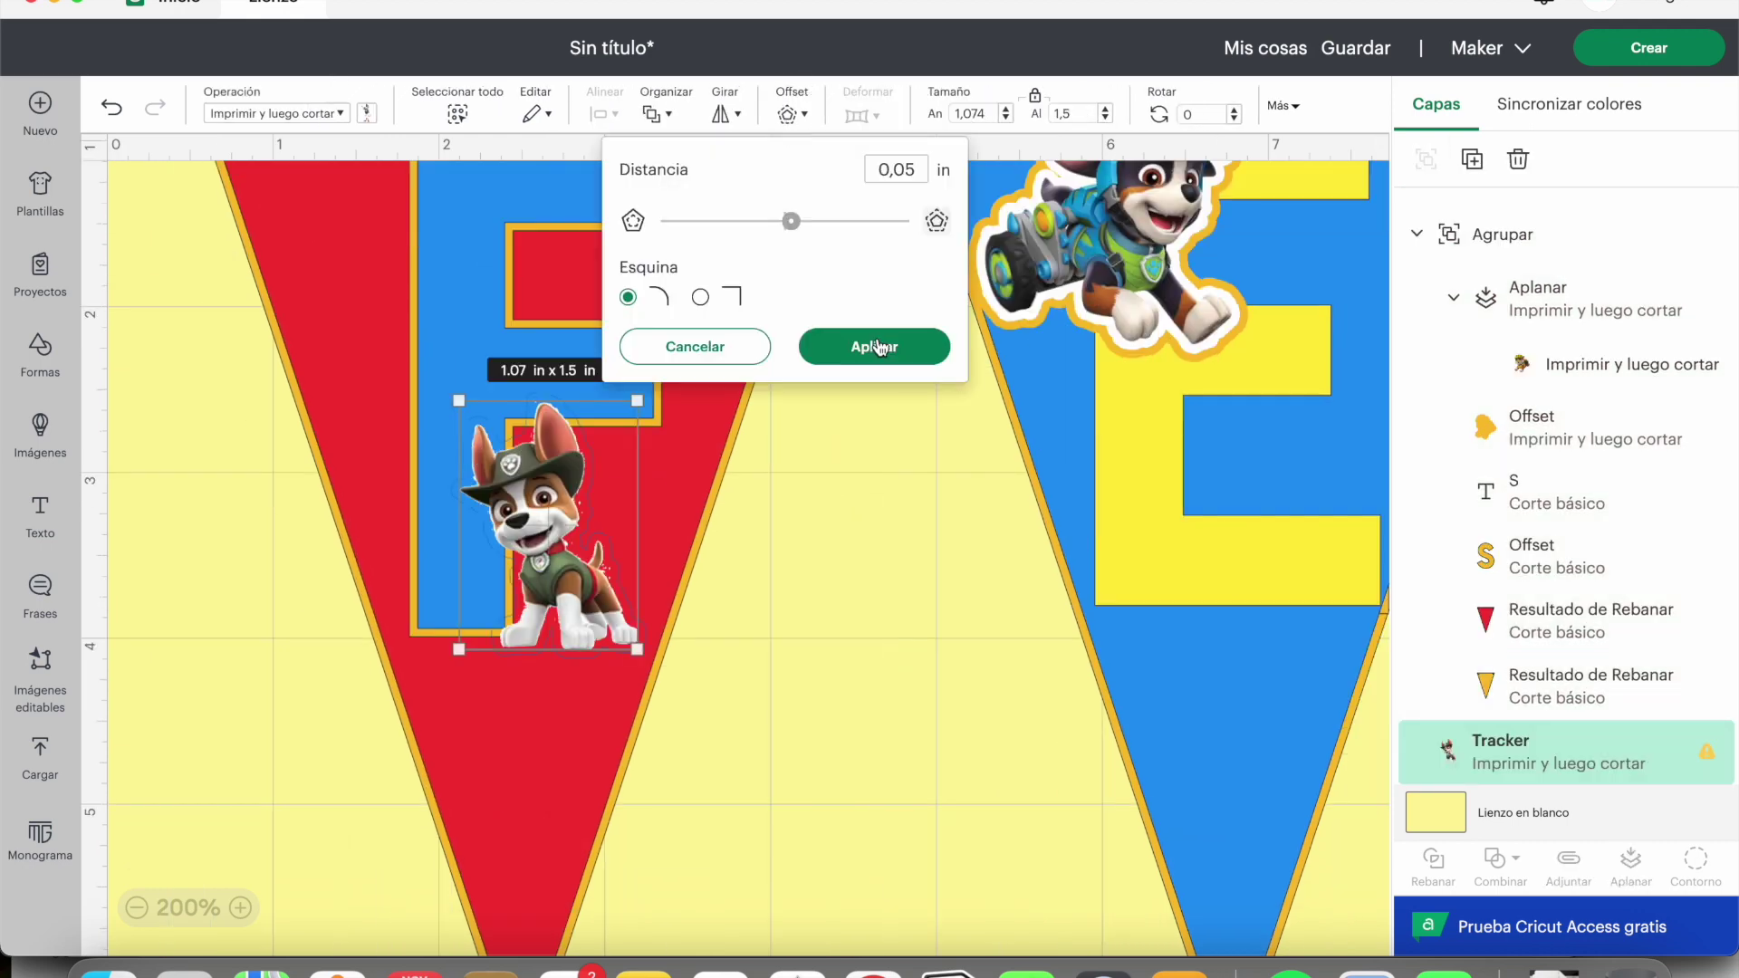
click(877, 347)
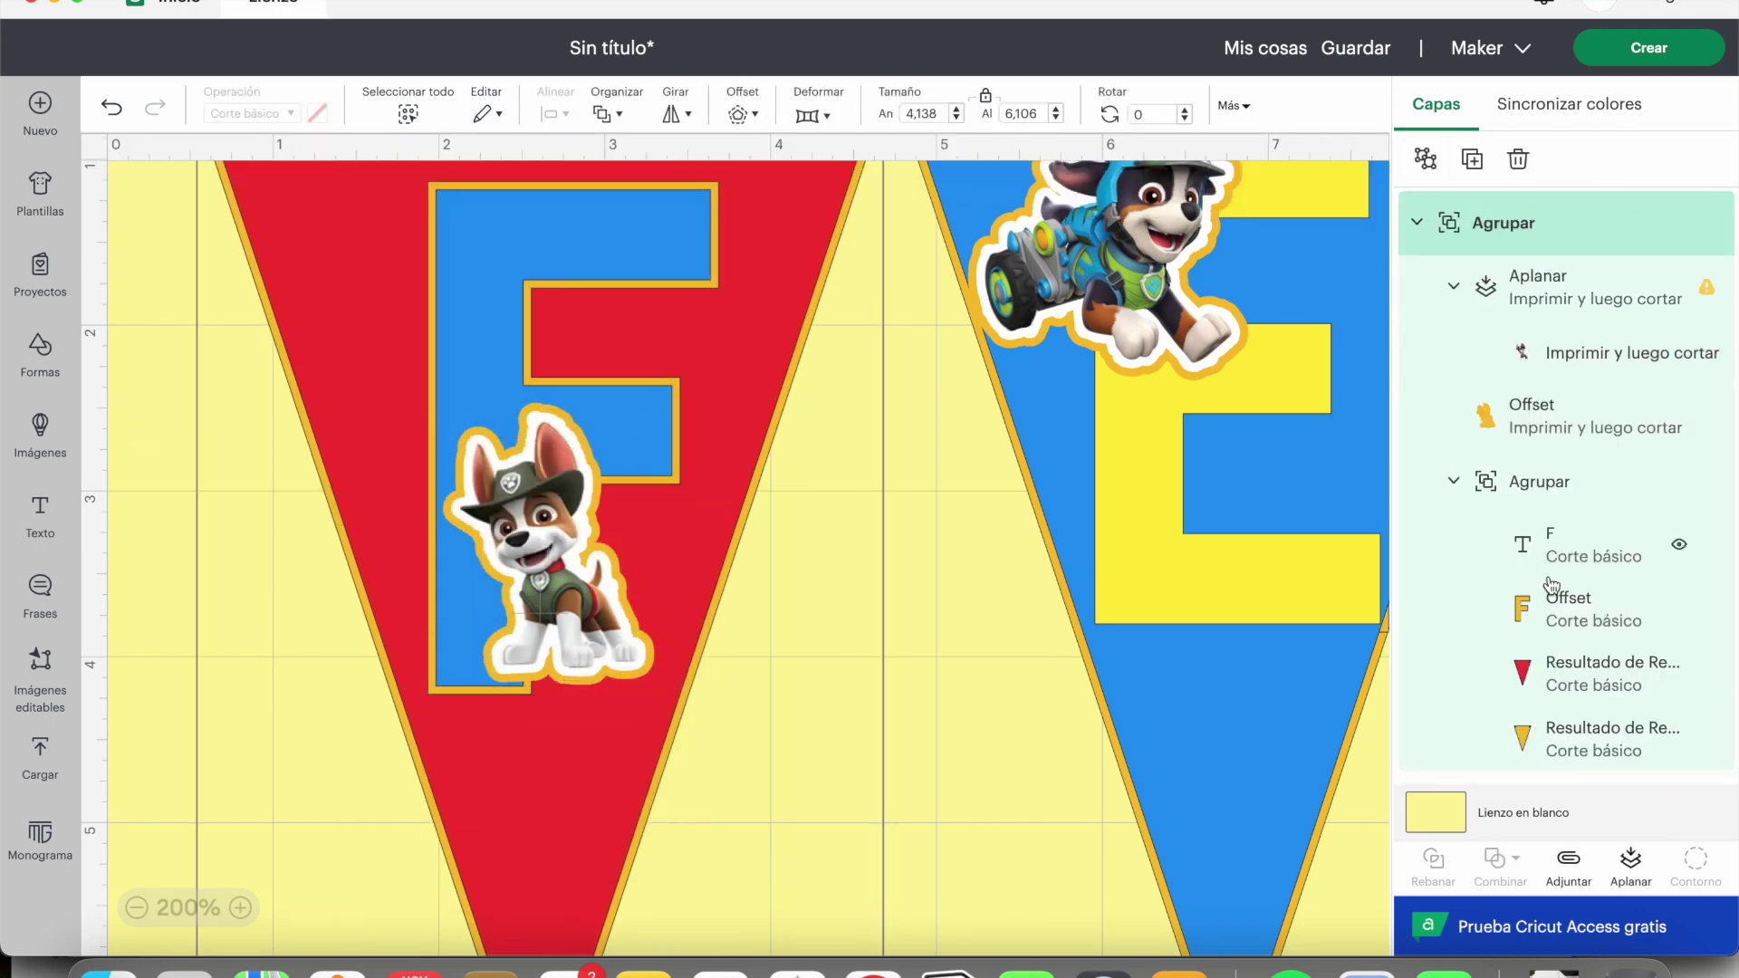
Step: Set the Tracker puppy's golden offset on the F pennant to the Corte básico operation
drag(1545, 618, 1529, 584)
click(1515, 418)
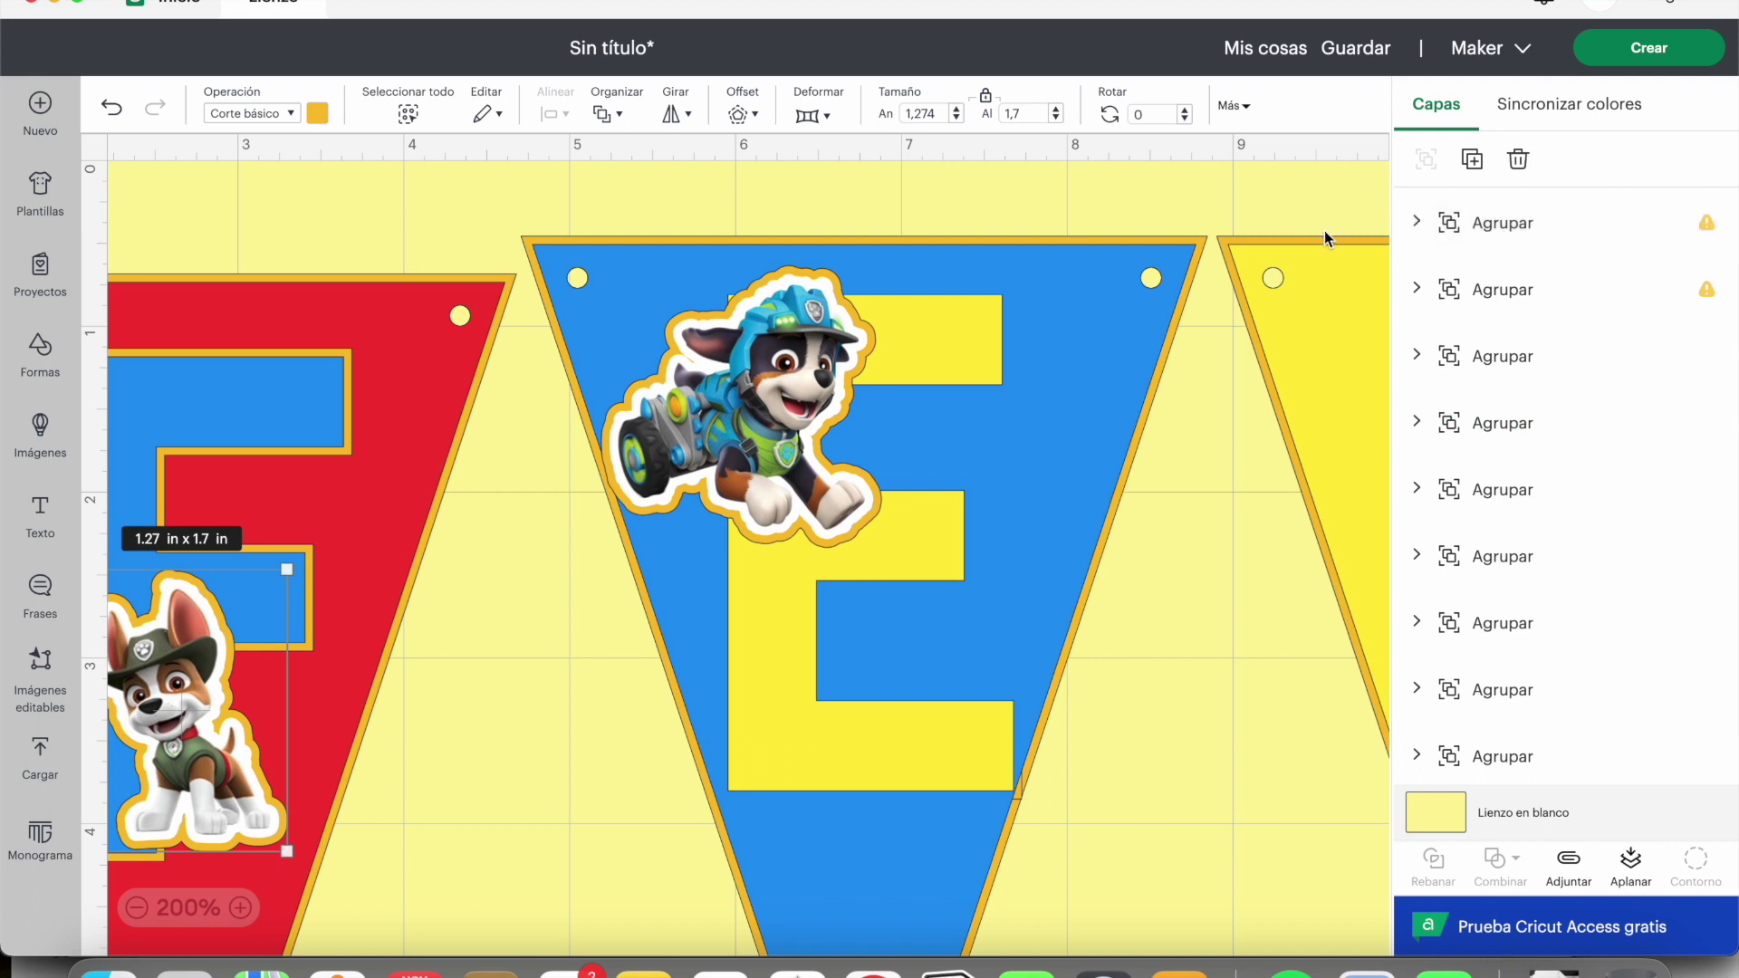
Step: Send the banner project to cut preparation, loading all materials with a 12 in x 12 in cutting mat
click(1628, 50)
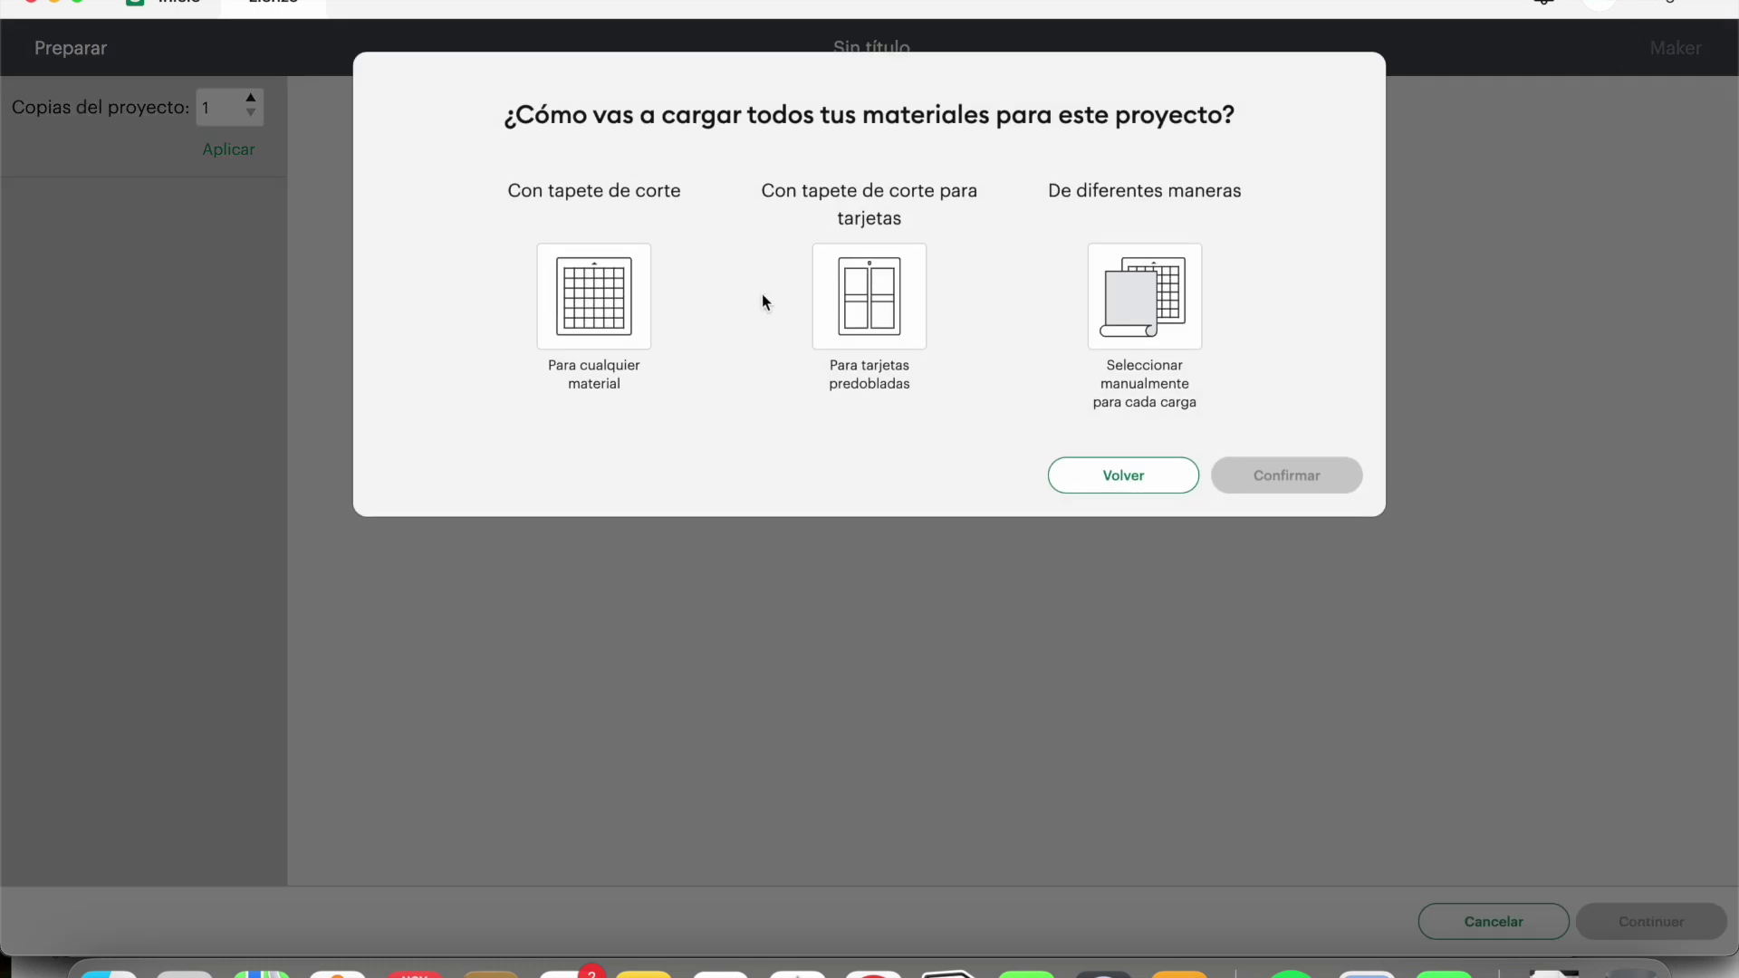
click(632, 286)
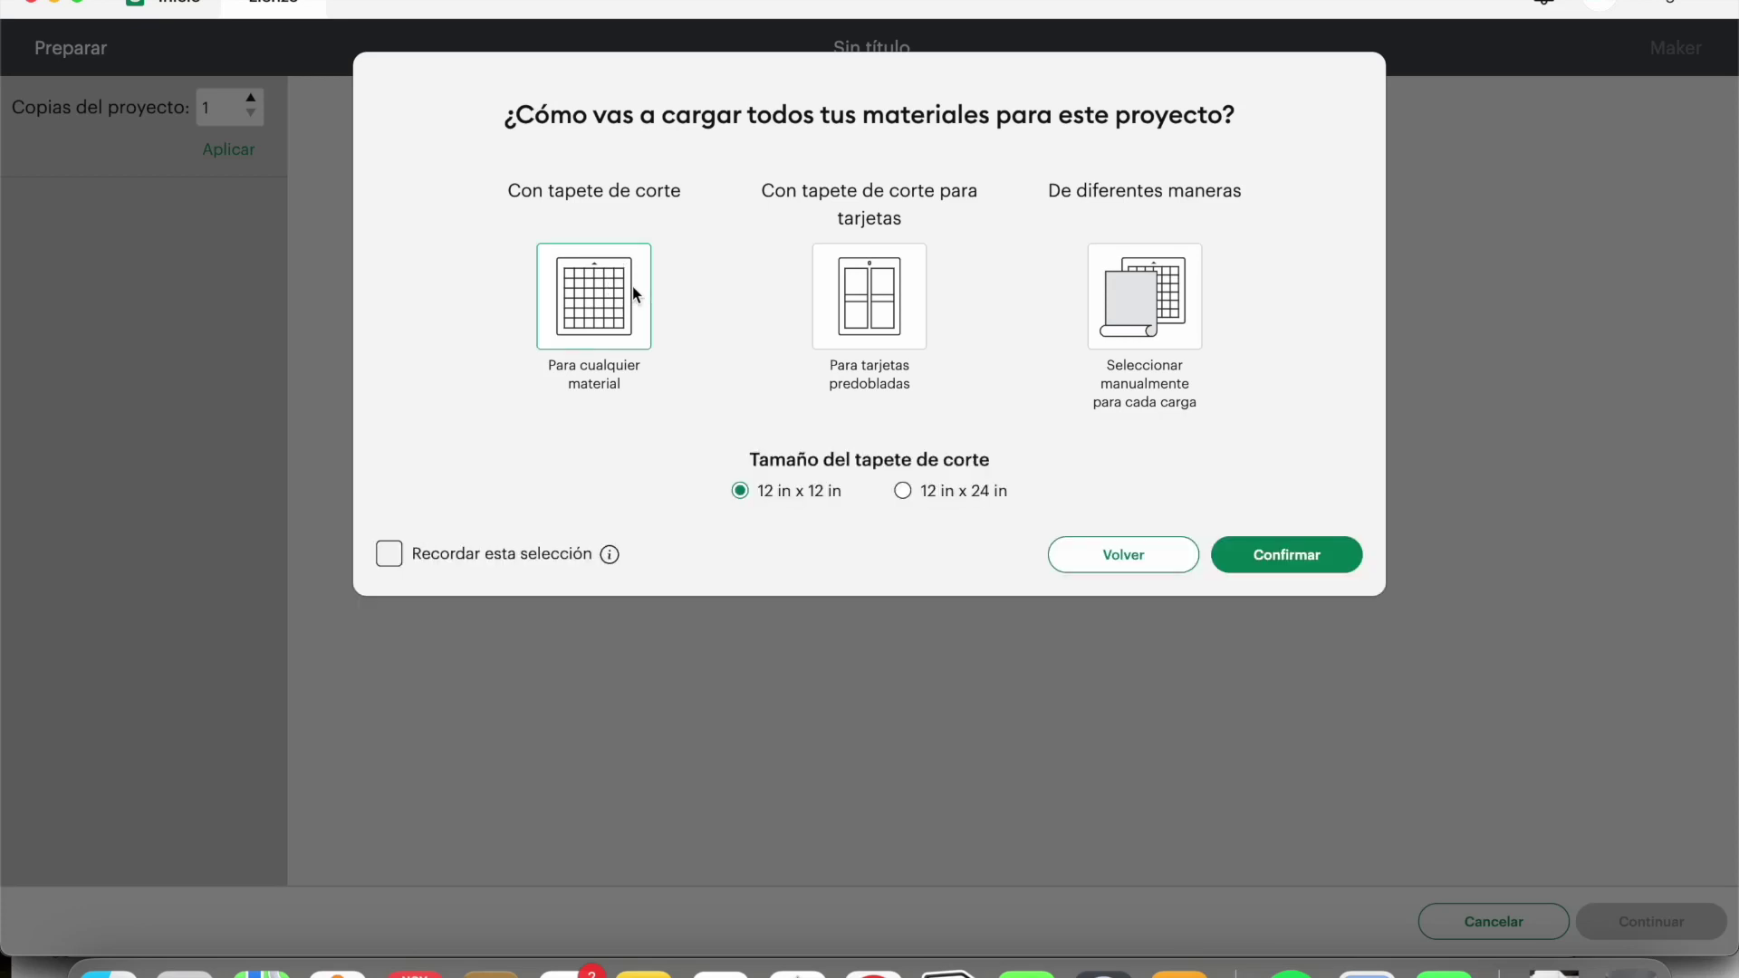
click(1285, 555)
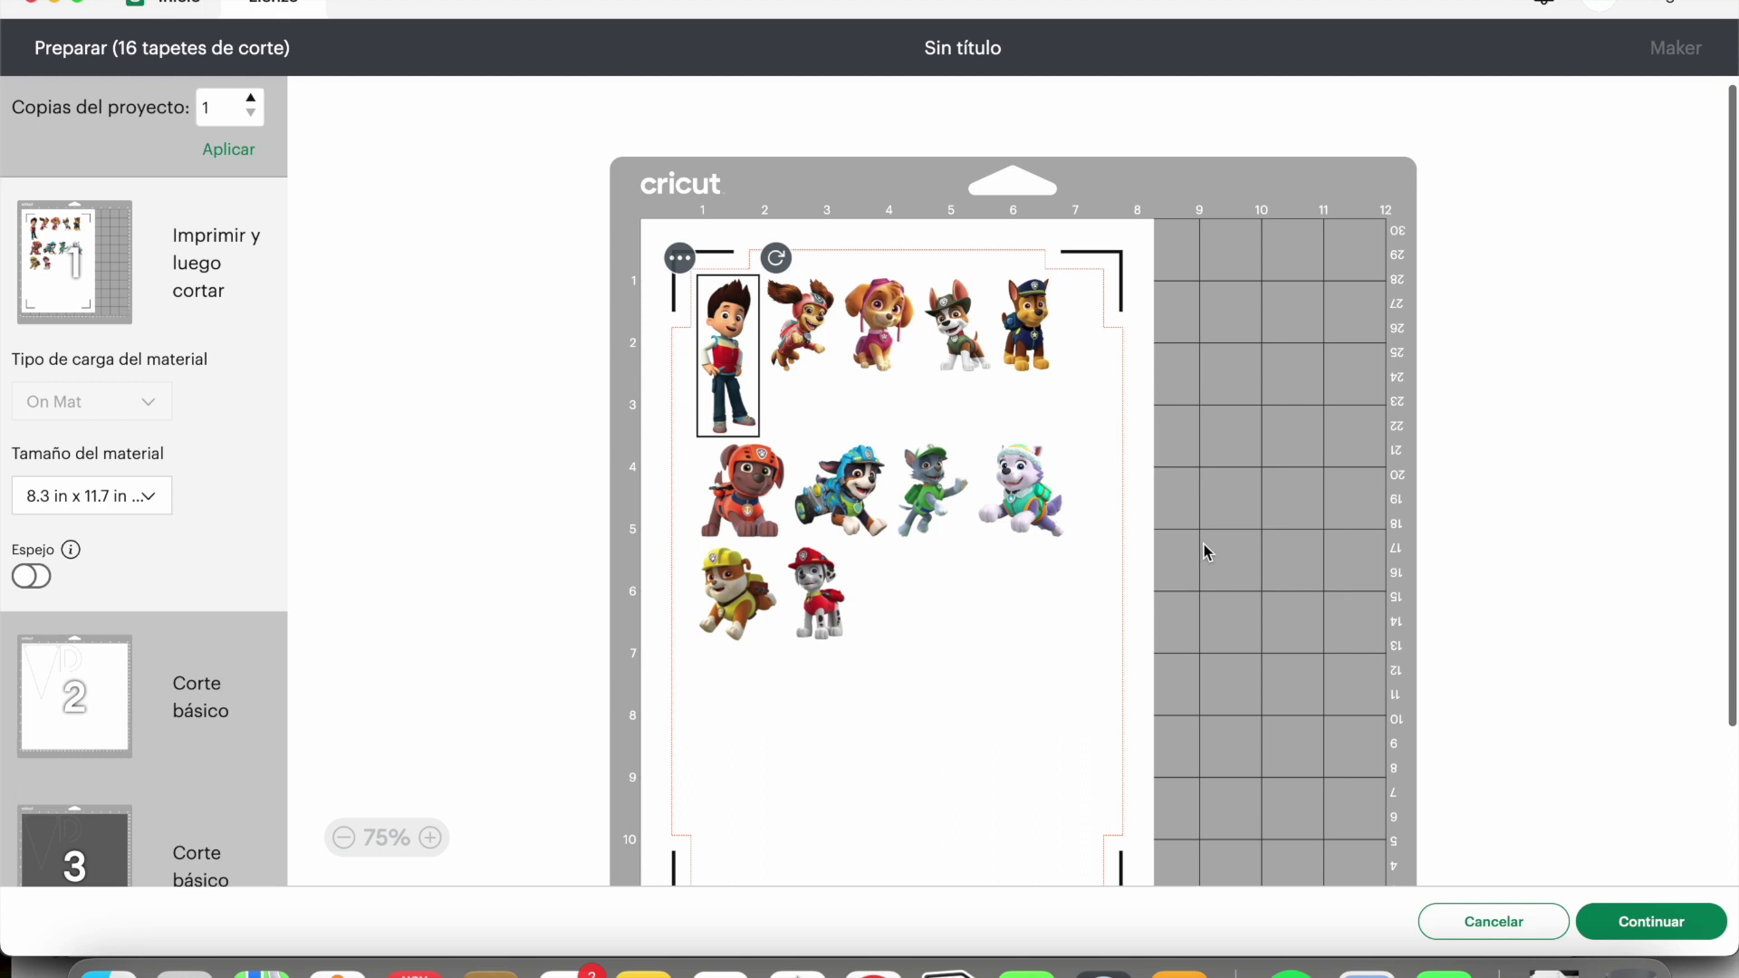
Step: Review the prepared mats by color, from the Imprimir y luego cortar characters sheet through all the Corte básico mats
scroll(111, 403, down, 5)
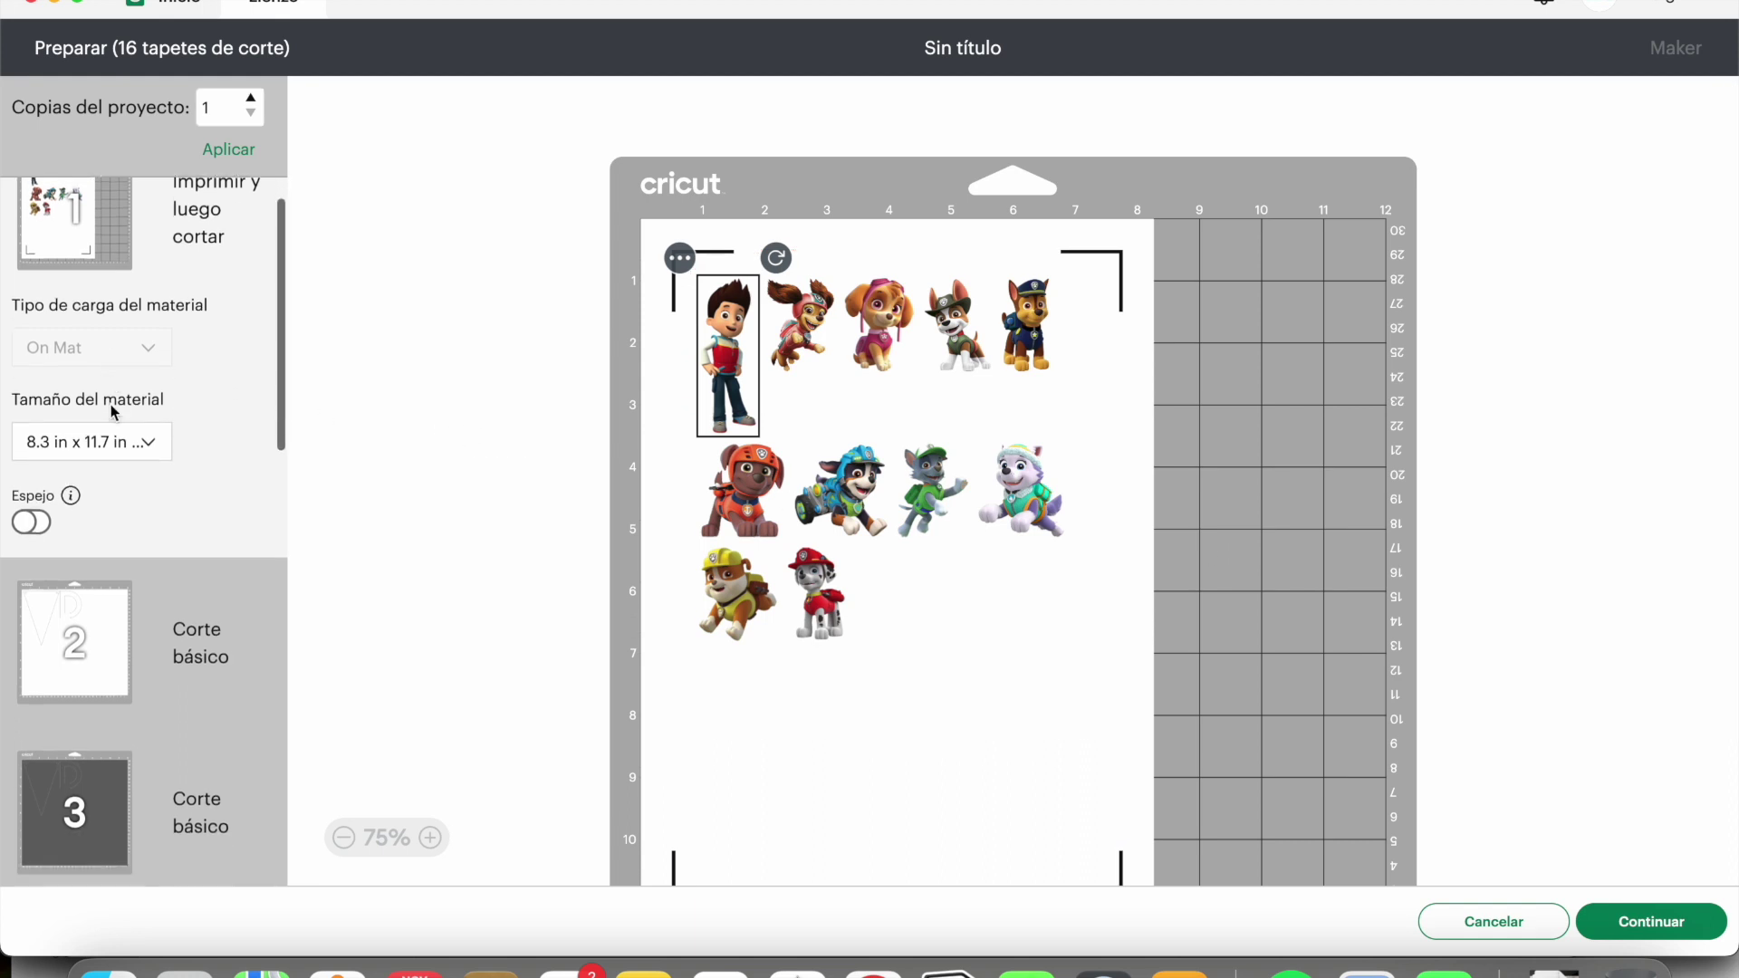
scroll(111, 410, down, 8)
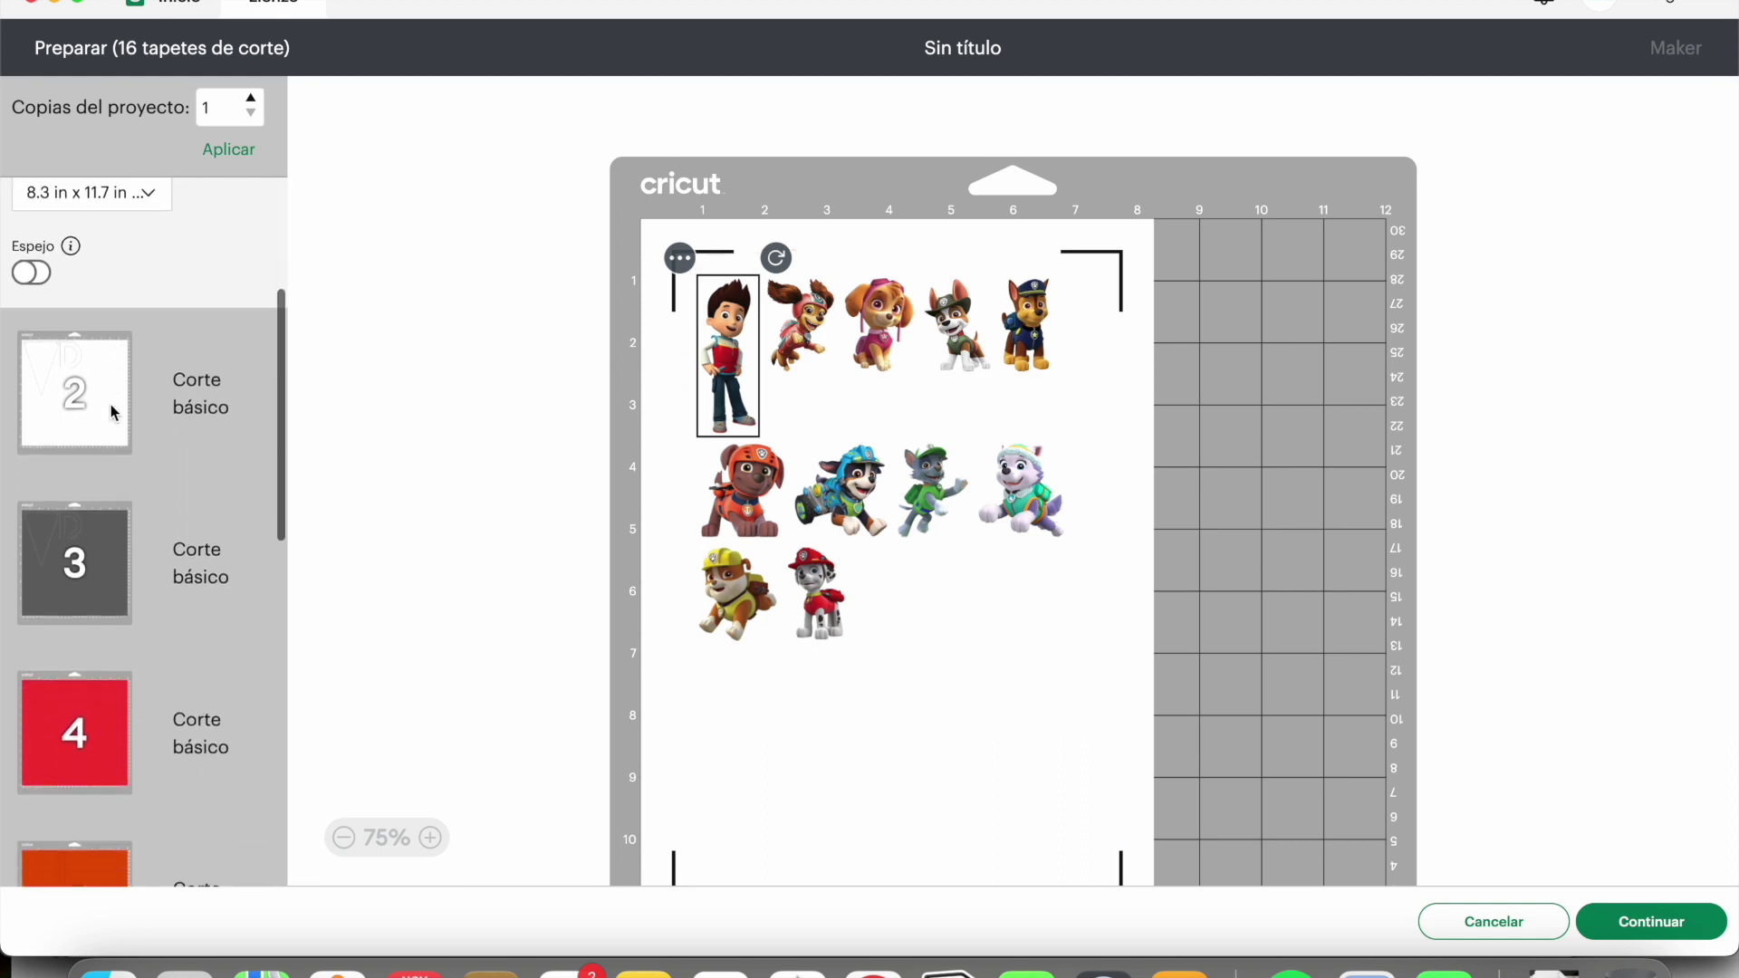
scroll(112, 405, down, 13)
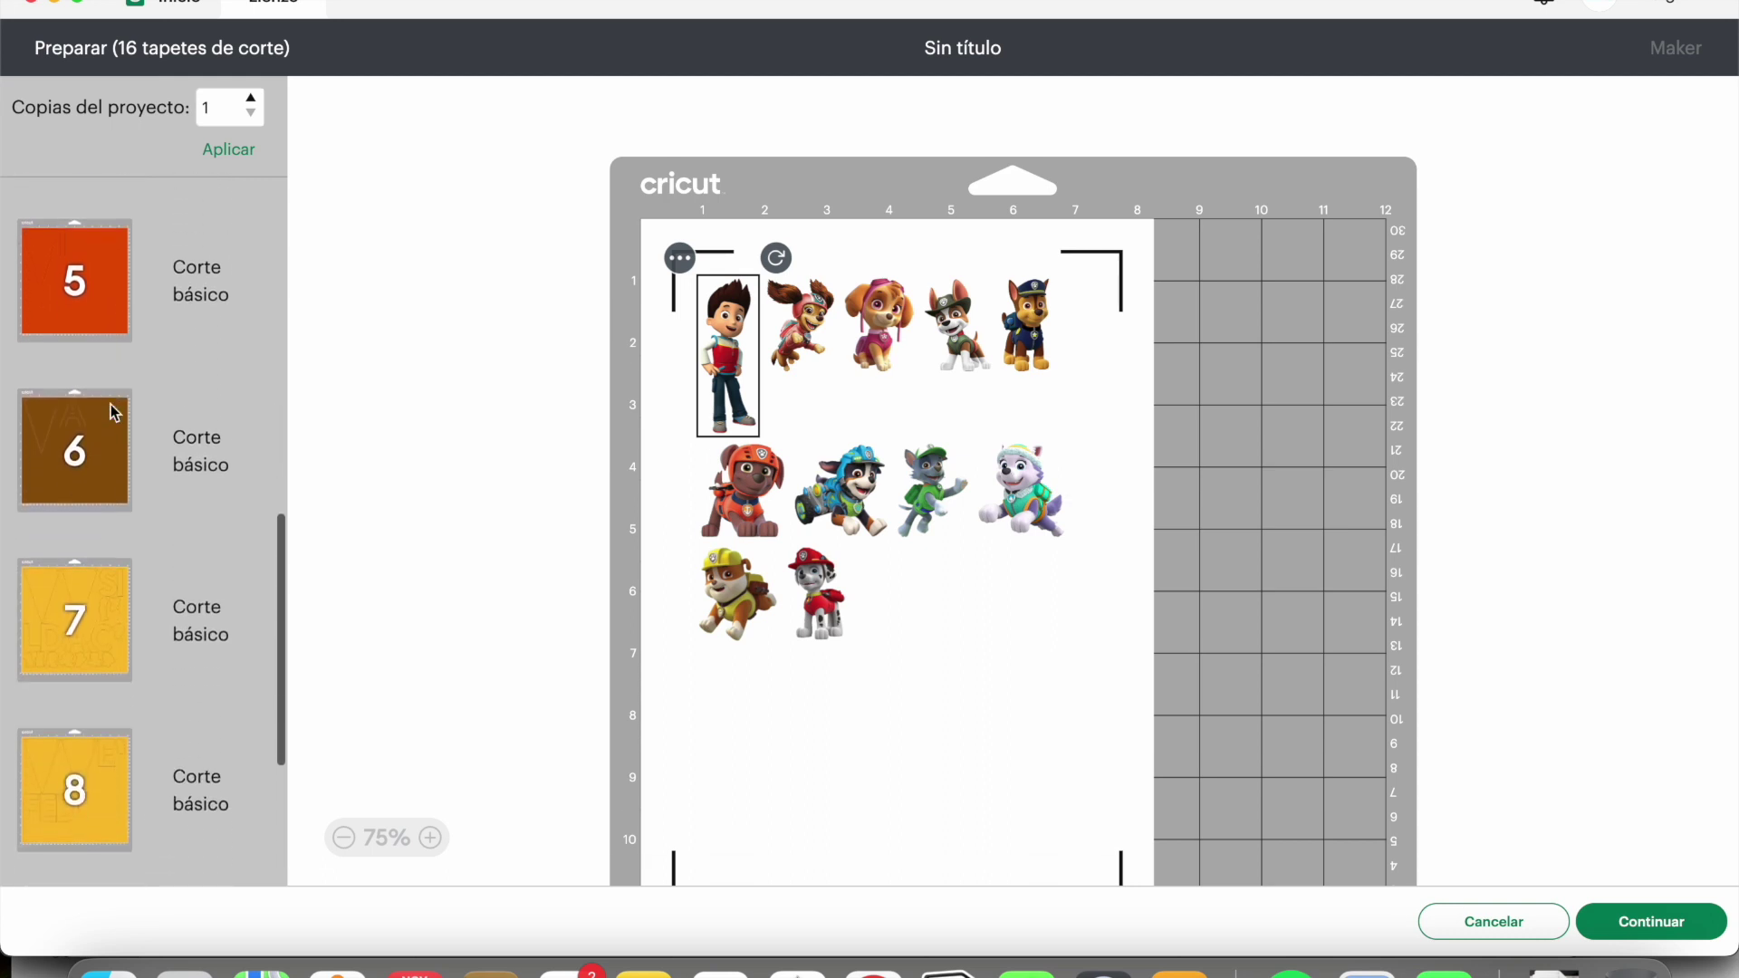
scroll(114, 412, down, 4)
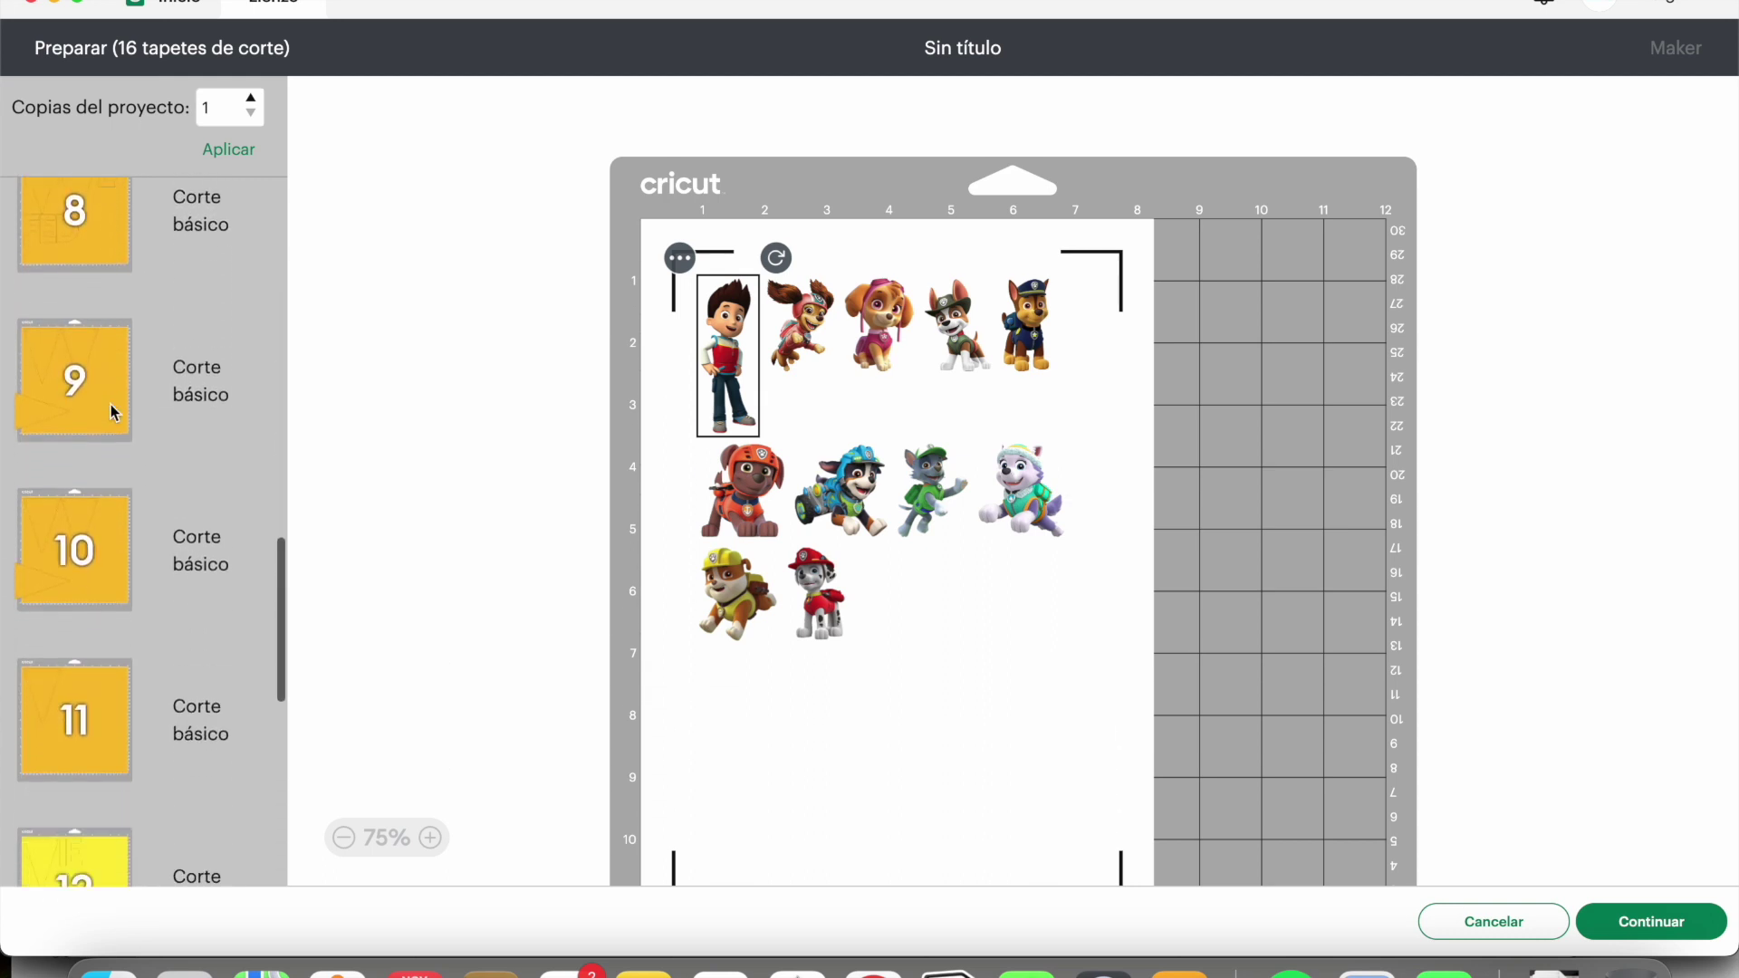
scroll(183, 400, up, 18)
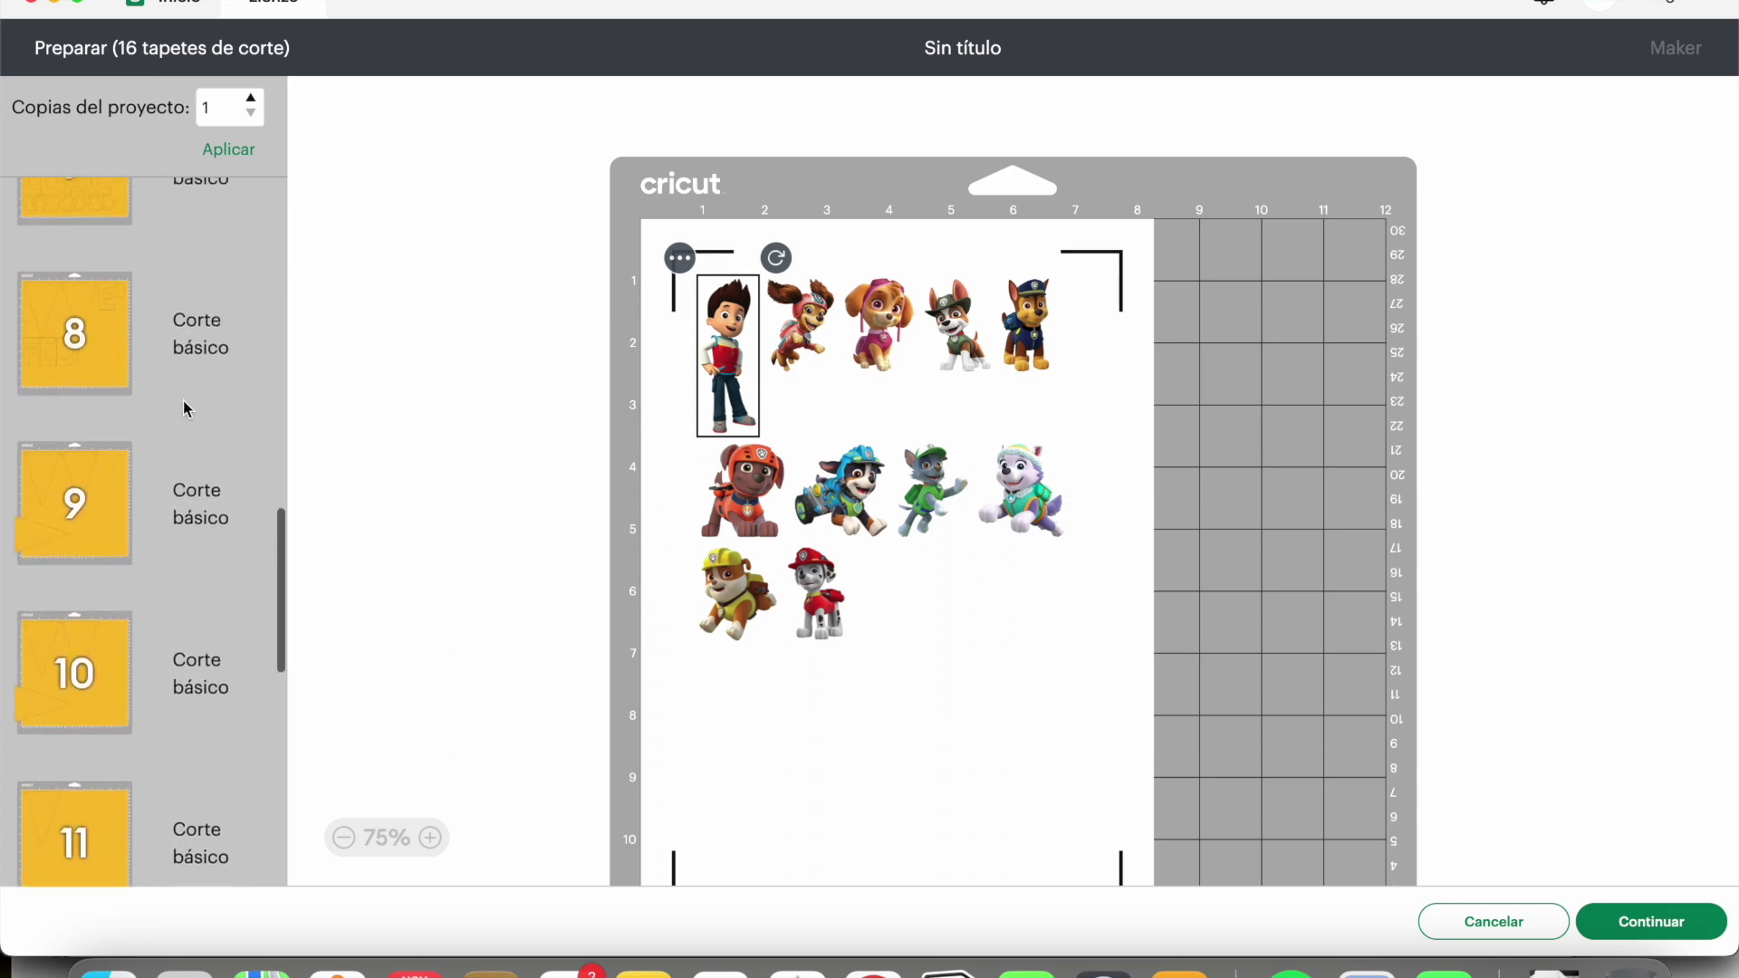
scroll(184, 401, up, 10)
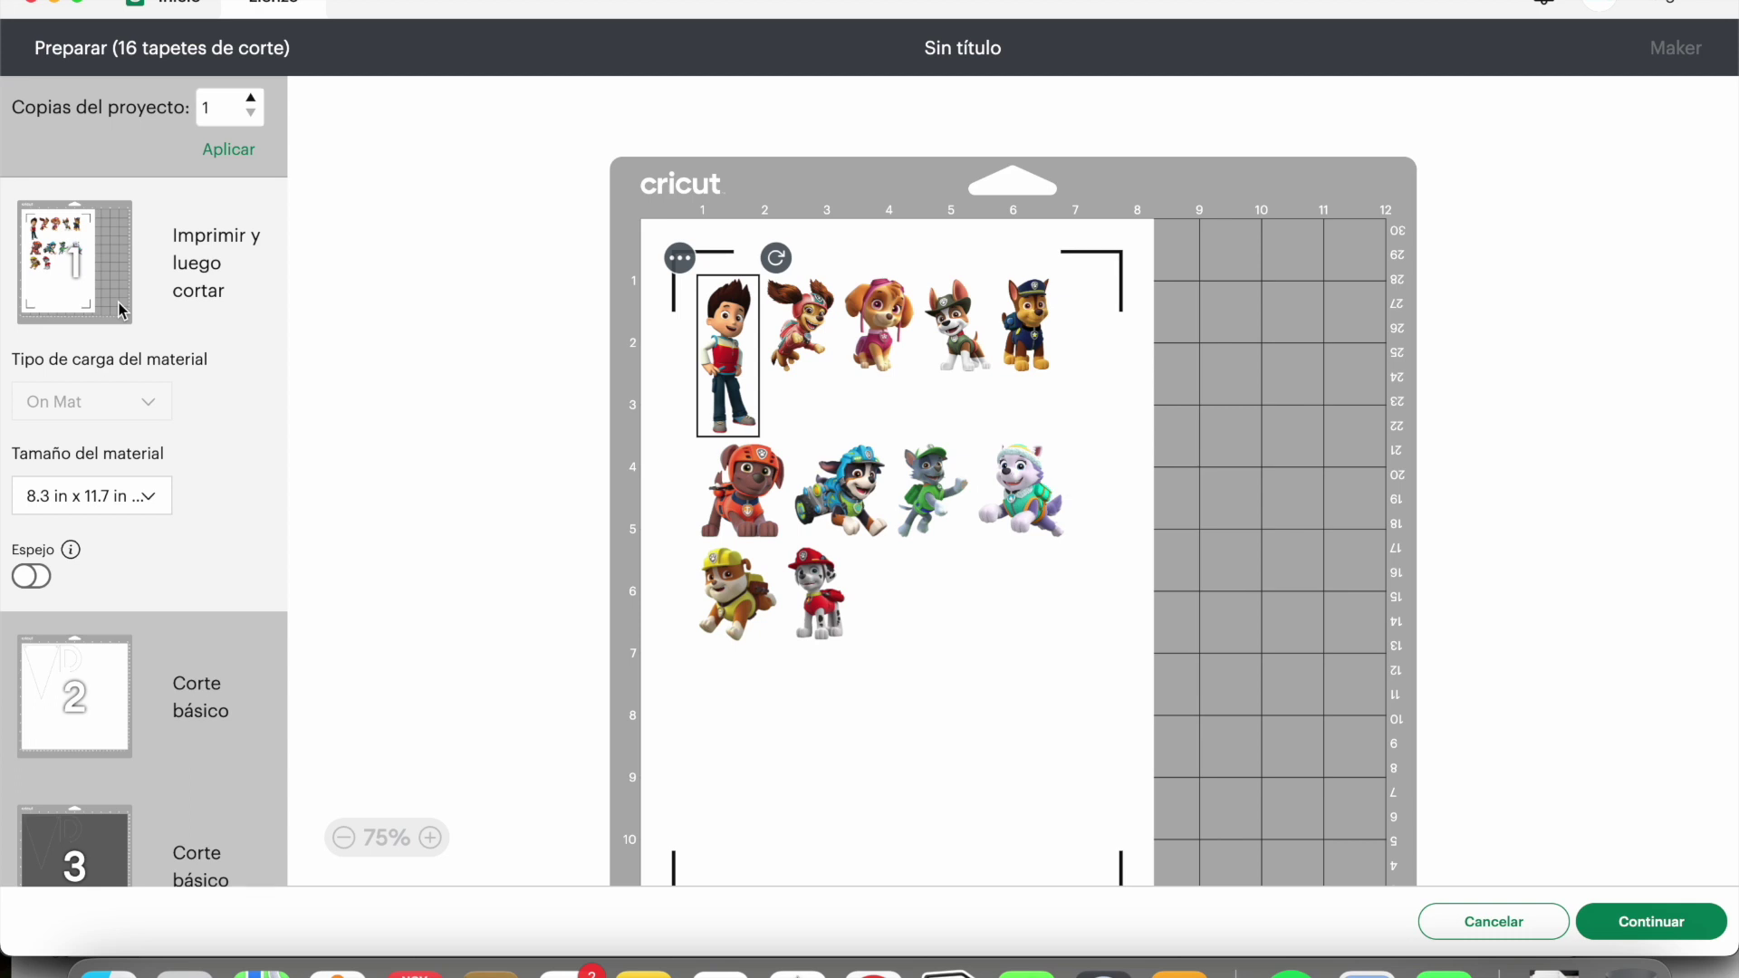
scroll(118, 305, down, 10)
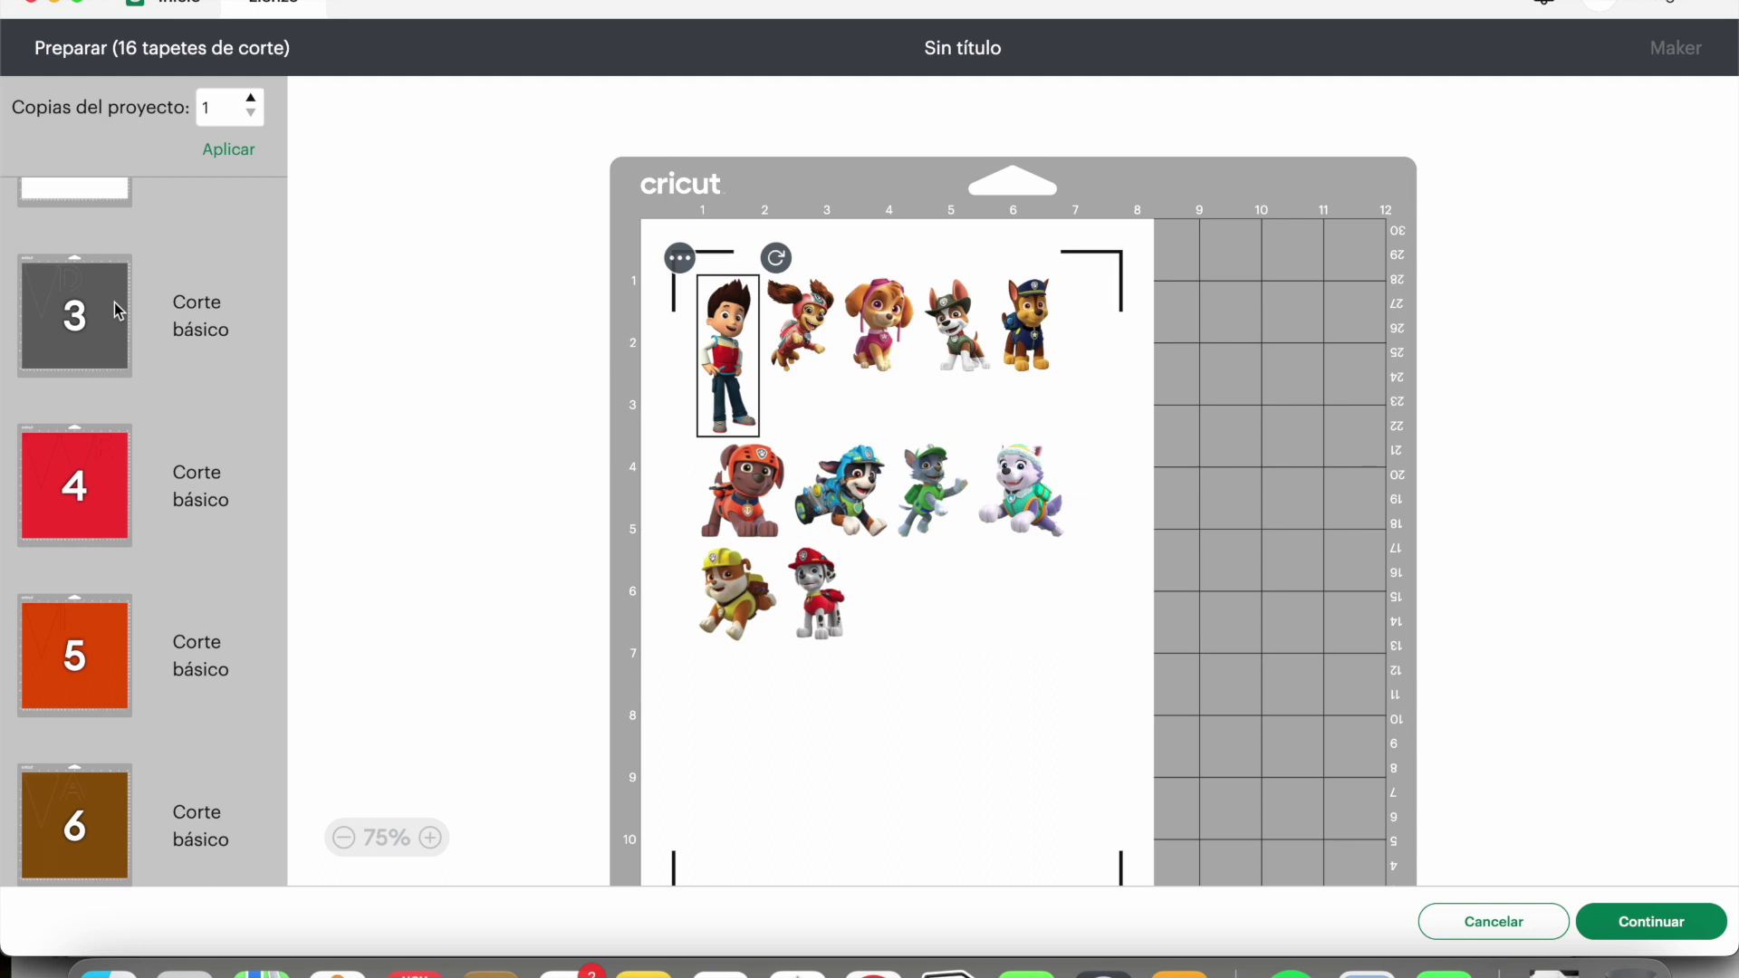
scroll(114, 303, down, 6)
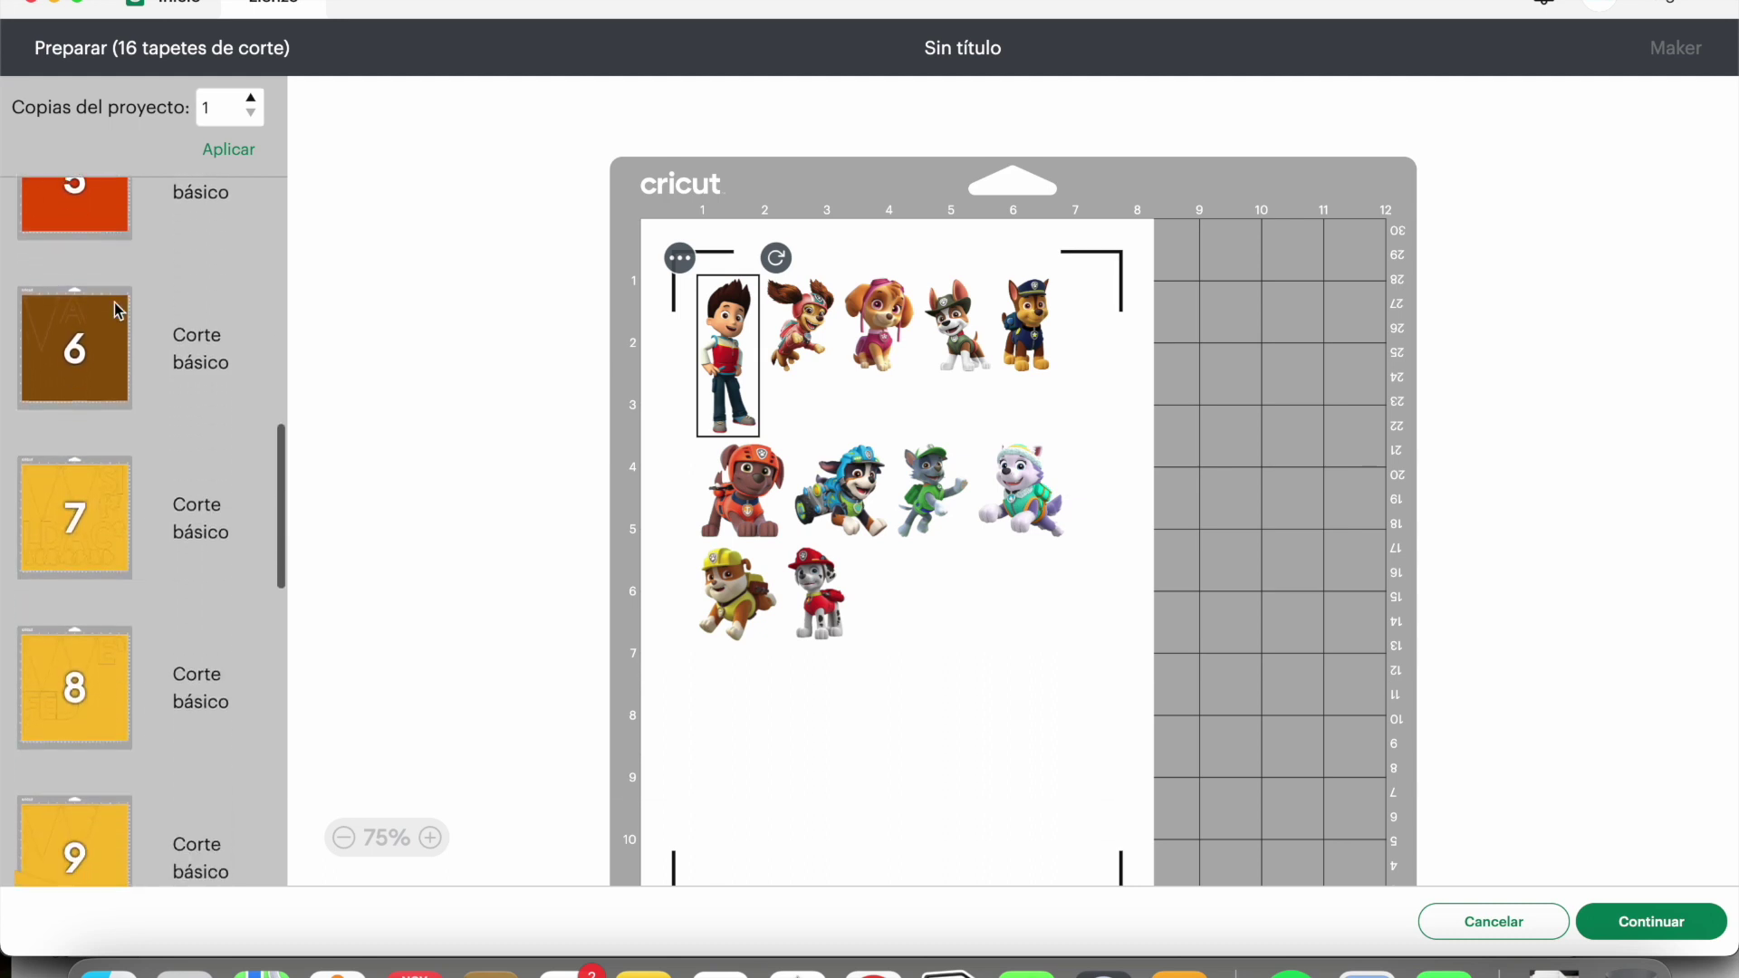
scroll(114, 302, down, 6)
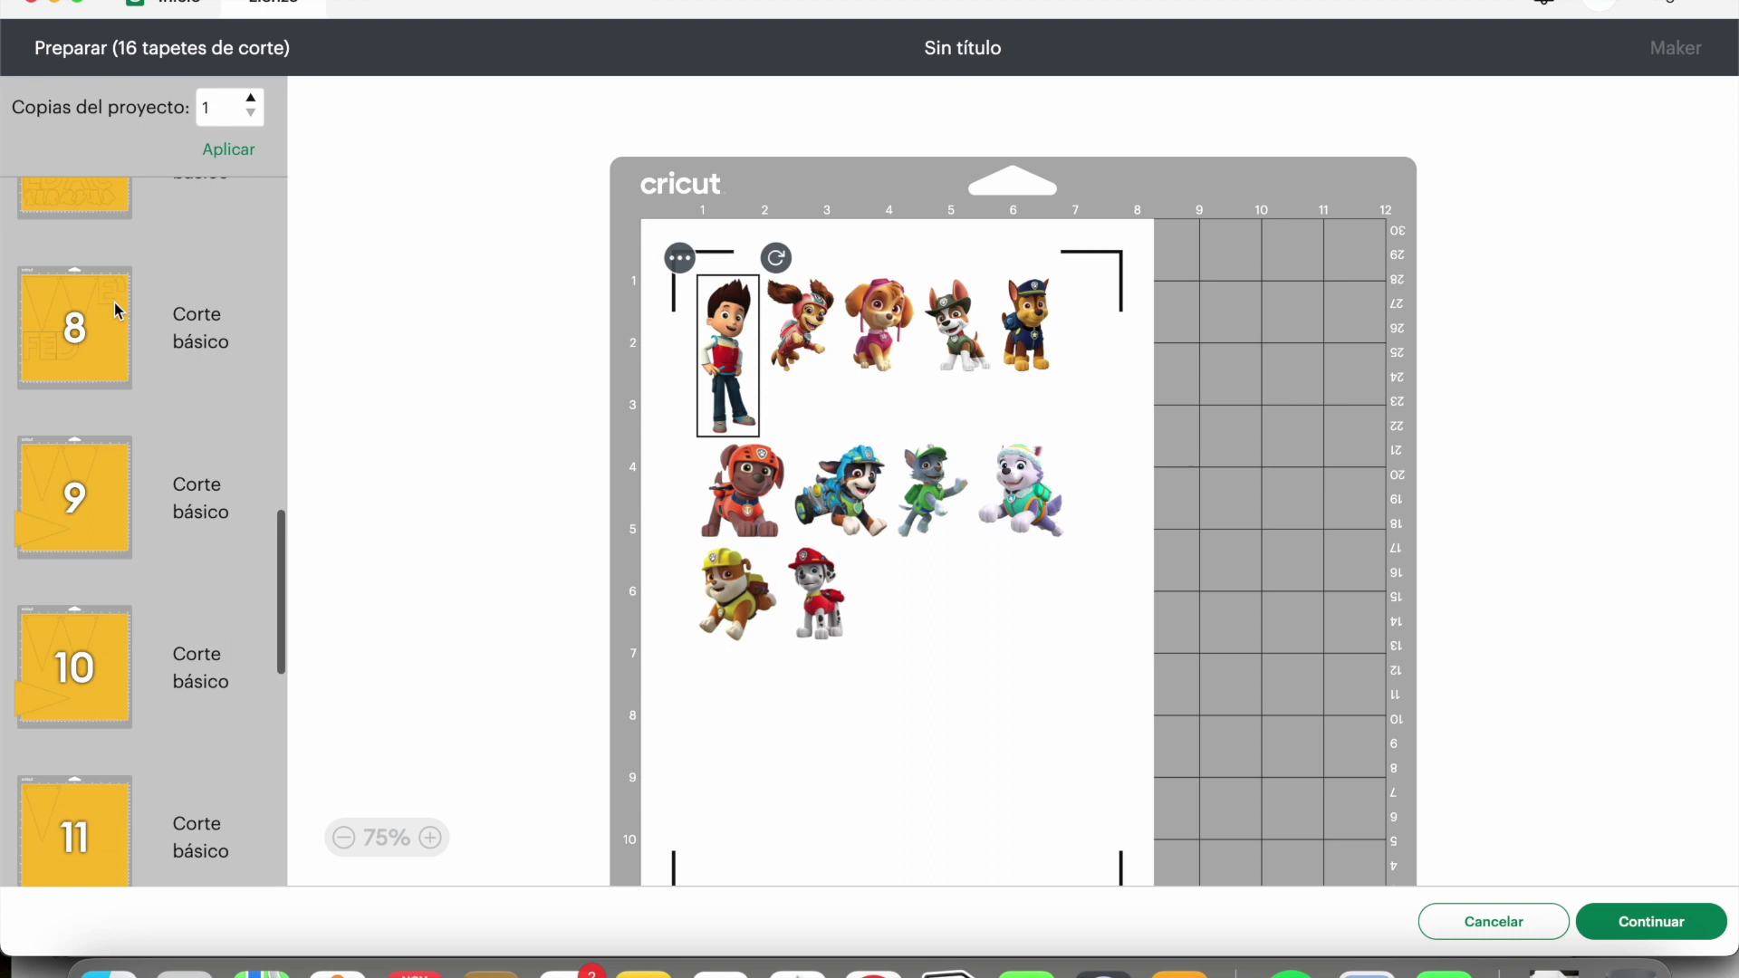
scroll(116, 310, down, 8)
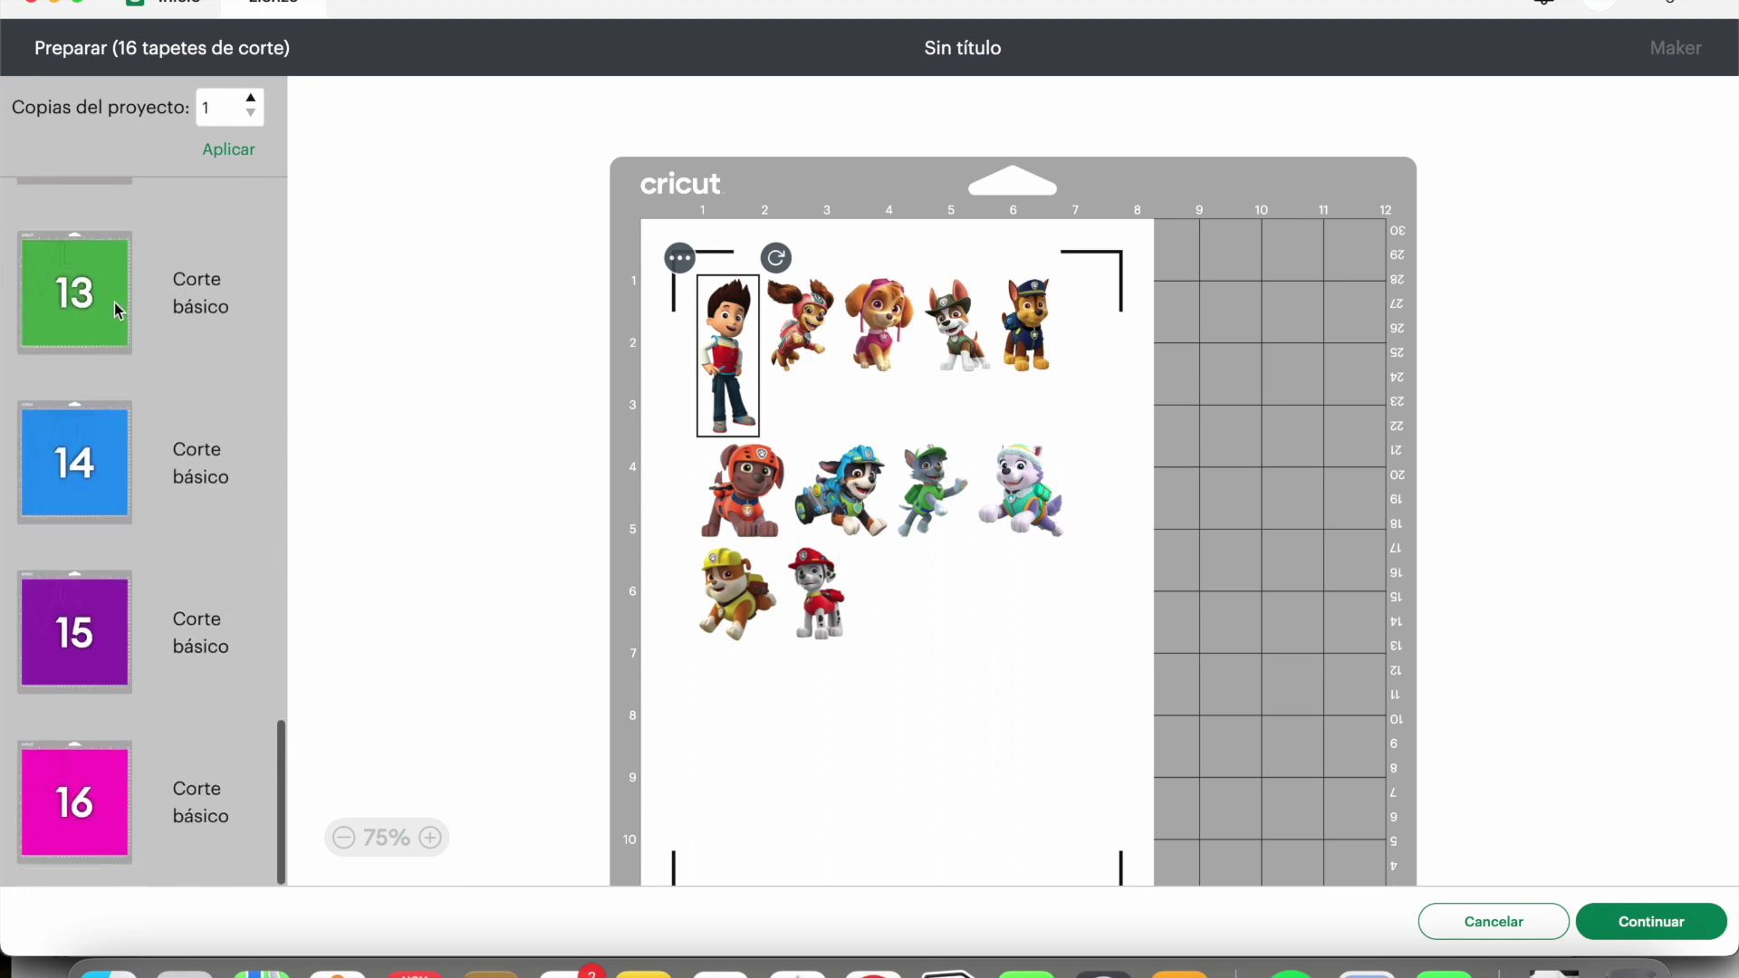